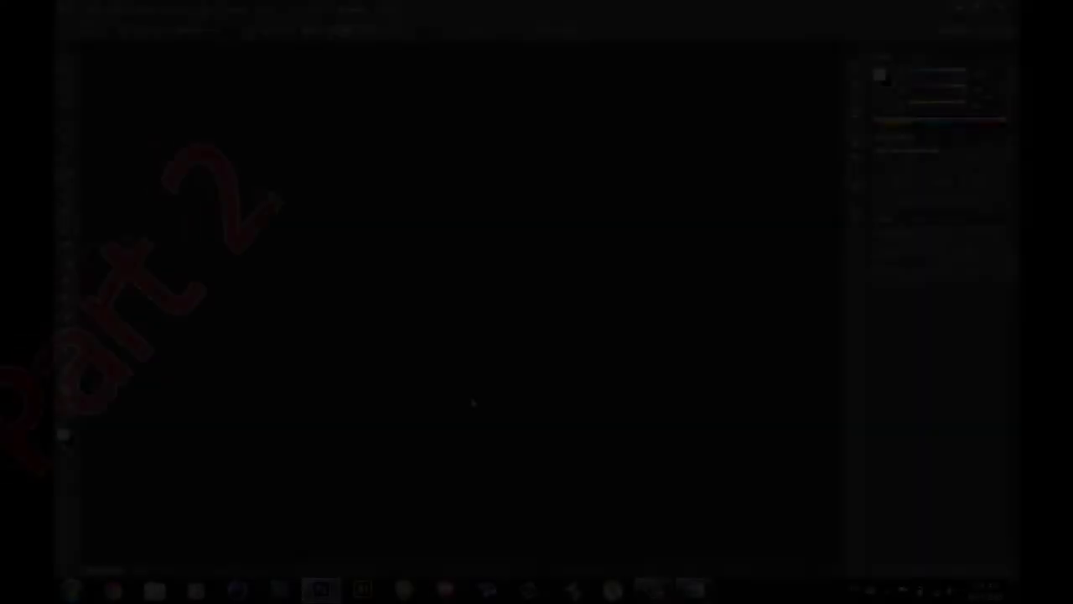
- Compare the original grunge coffee photo with the finished Smoke Coffee image in Photo Viewer
click(695, 590)
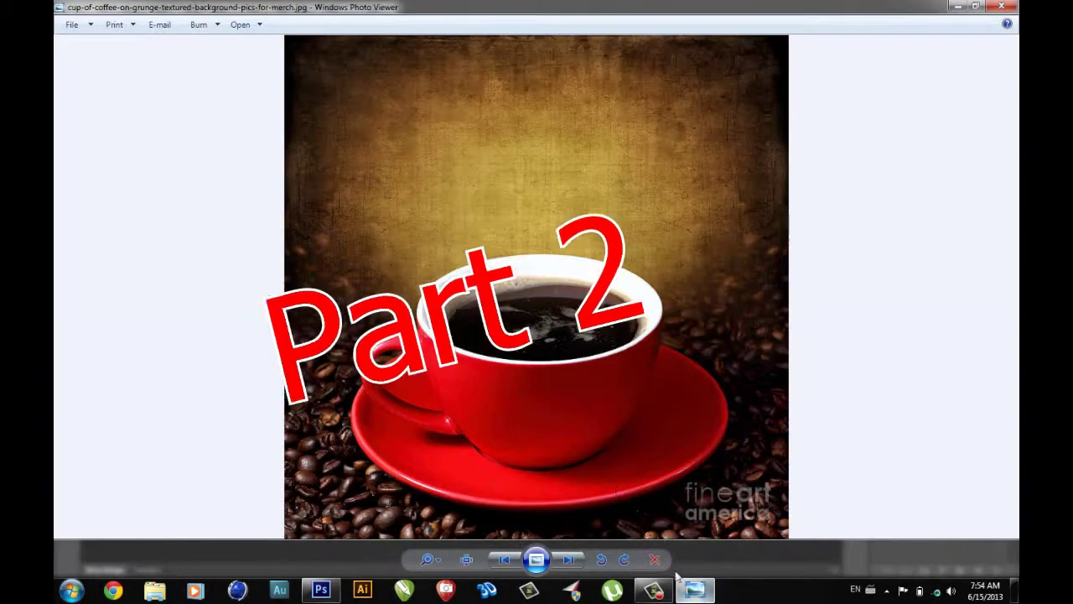
click(568, 559)
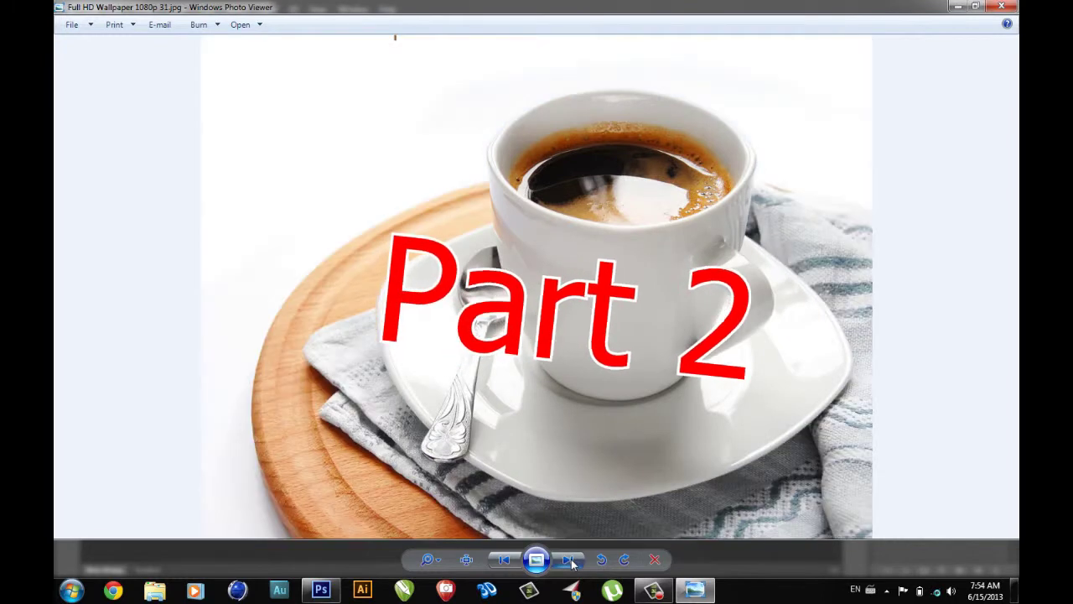
click(569, 561)
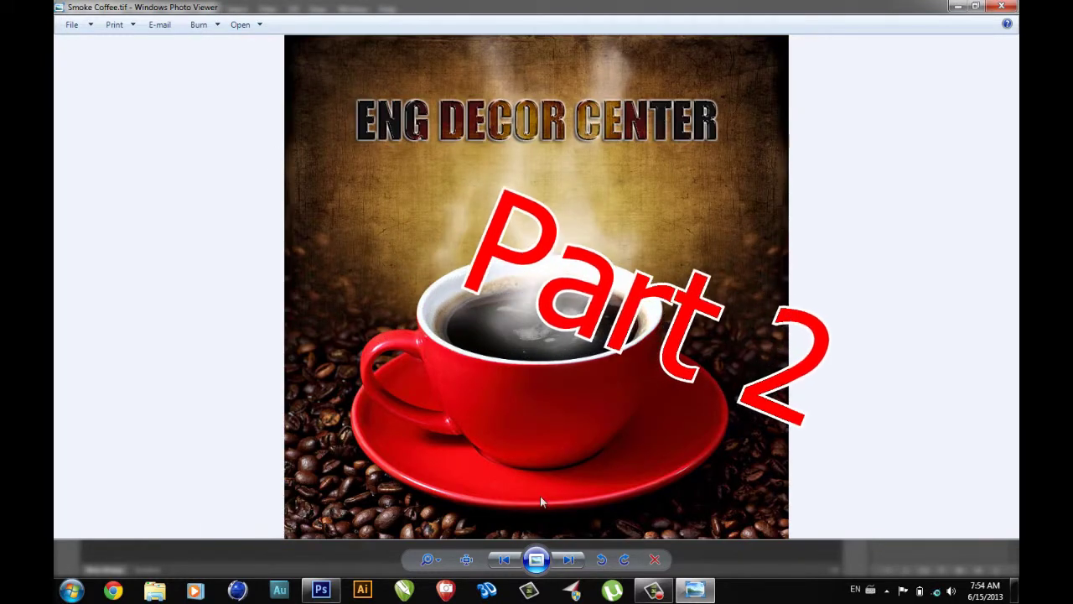
click(510, 561)
click(510, 561)
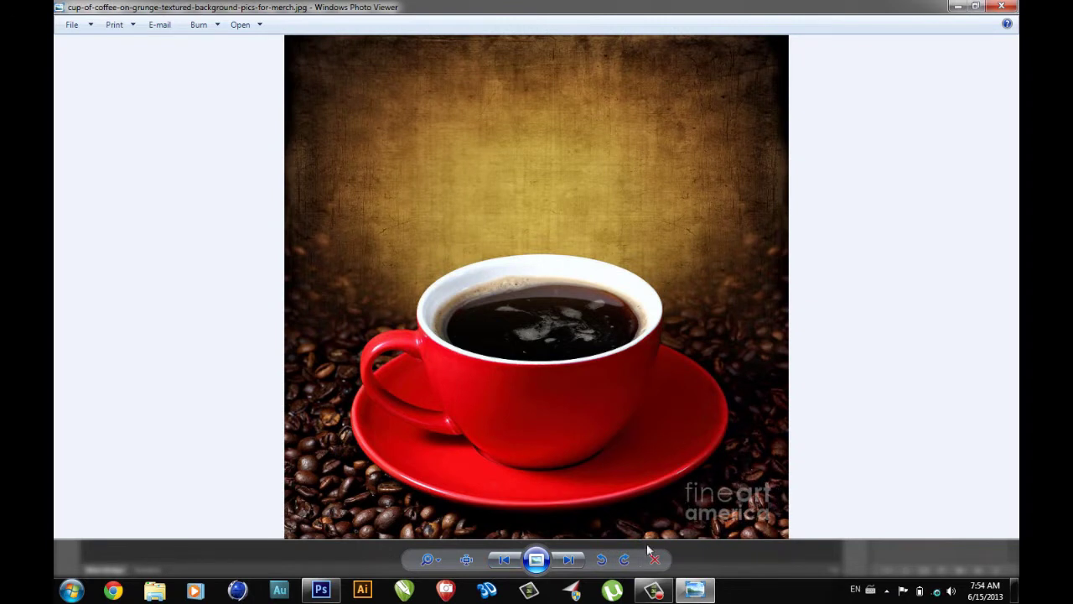
- Return to the original grunge coffee photo and open it with Adobe Photoshop CS6
click(570, 560)
click(570, 560)
click(569, 560)
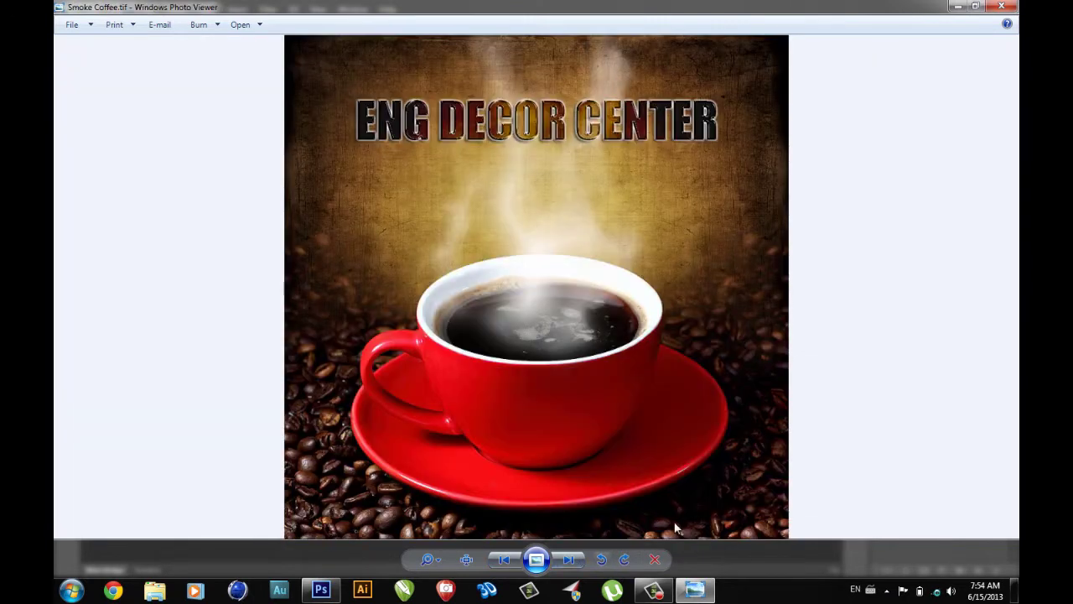
click(504, 560)
right_click(519, 214)
mouse_move(592, 223)
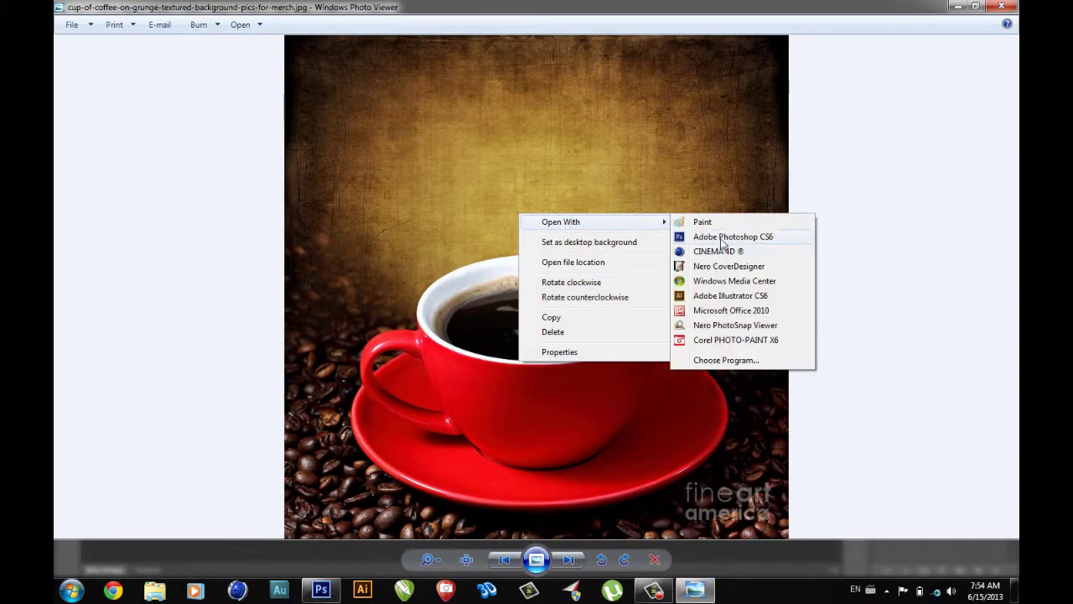
click(723, 238)
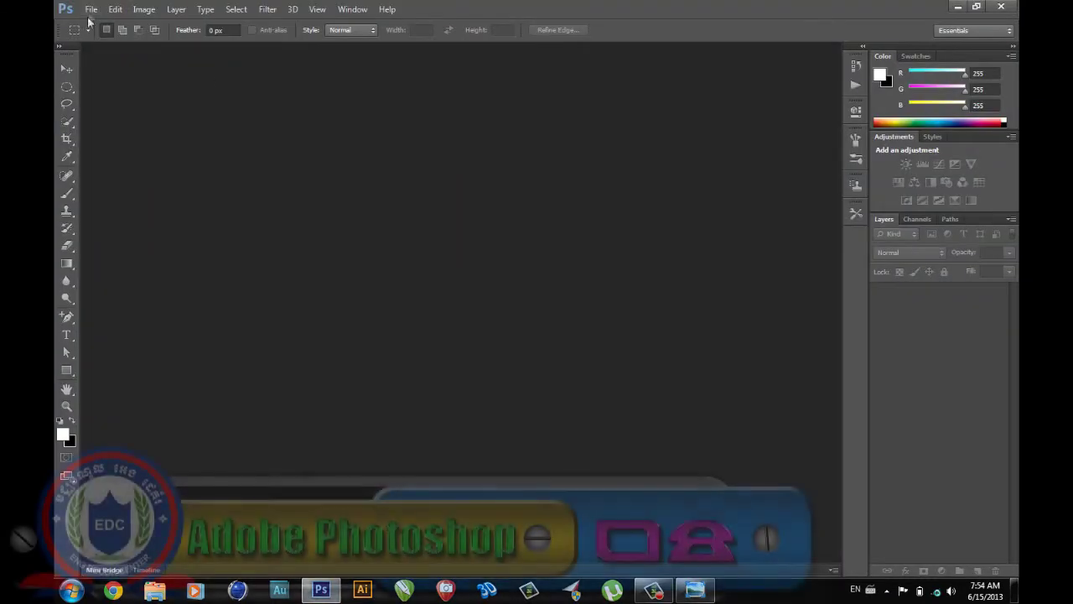
- Open the cup-of-coffee grunge jpg from the Lesson-08 folder in Photoshop
click(89, 12)
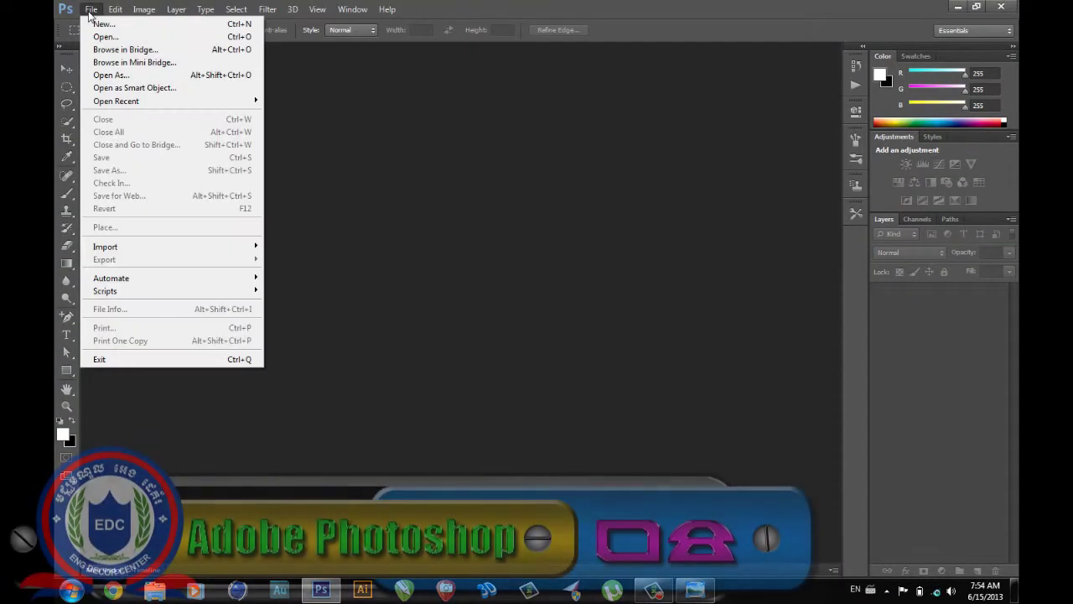
click(140, 37)
click(592, 165)
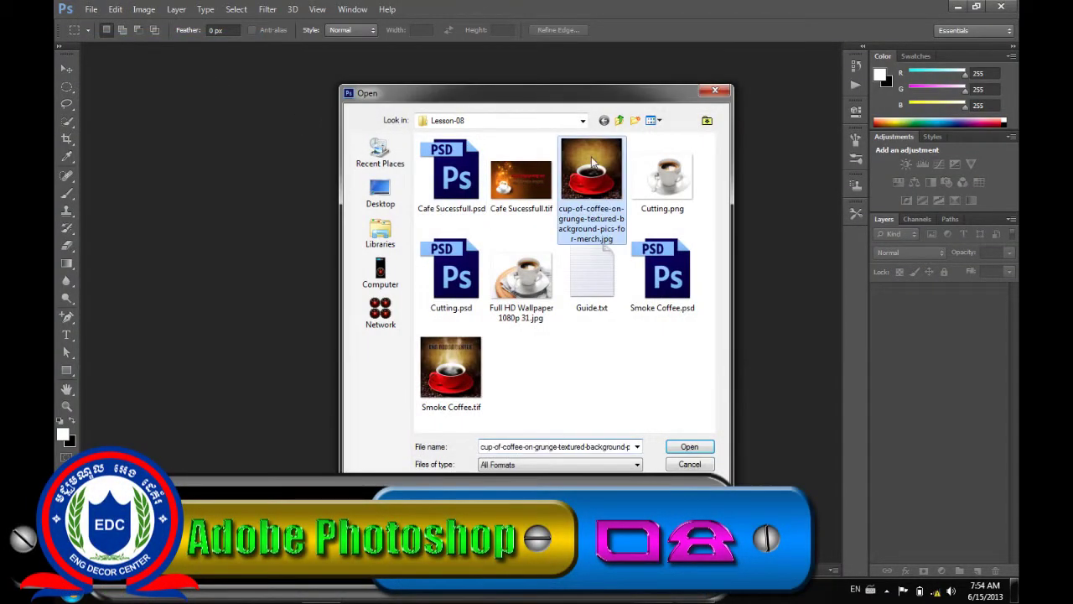
click(688, 446)
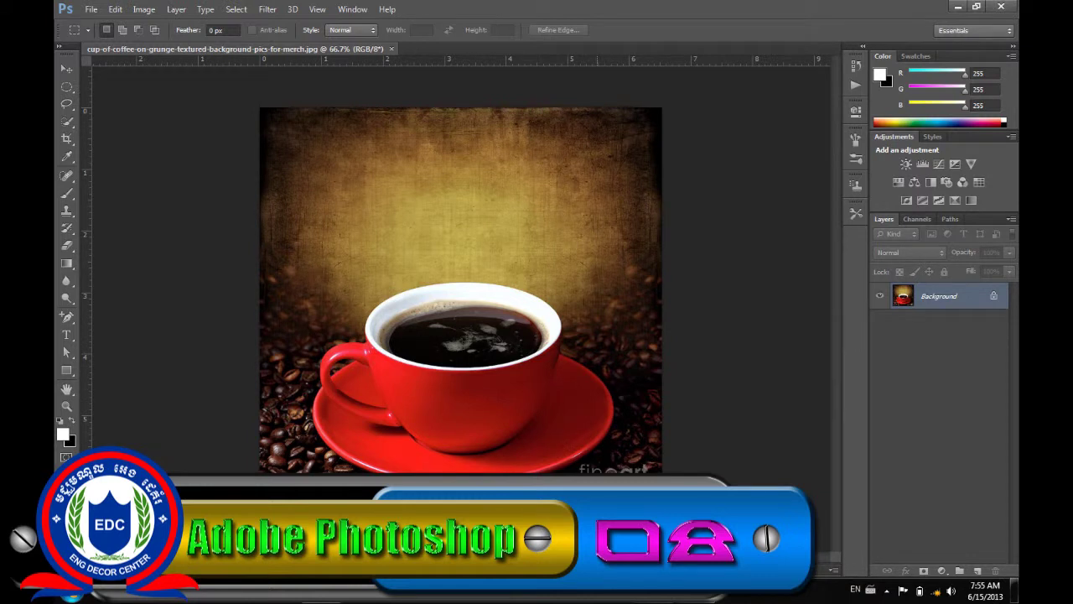
scroll(557, 443, up, 2)
- Draw a rectangular marquee around the fineart america watermark at the lower right
drag(605, 470, 534, 344)
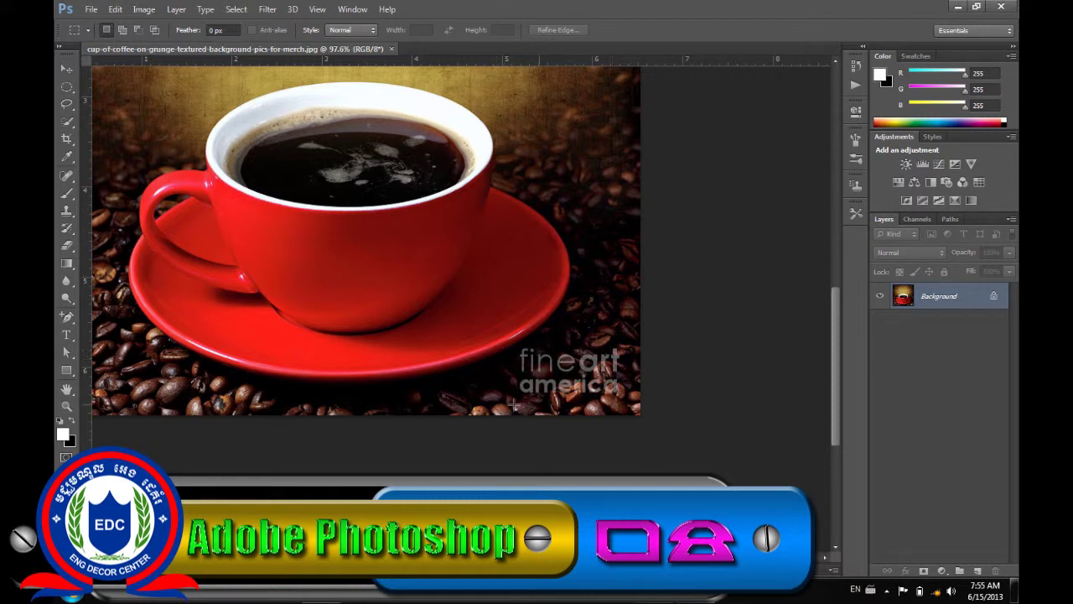
click(66, 87)
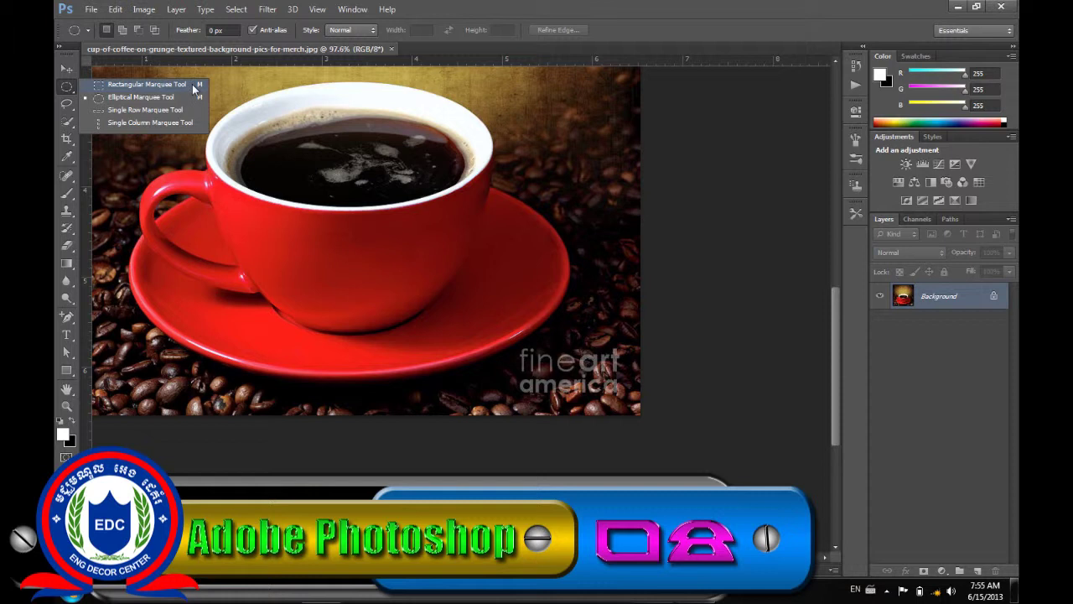
click(195, 85)
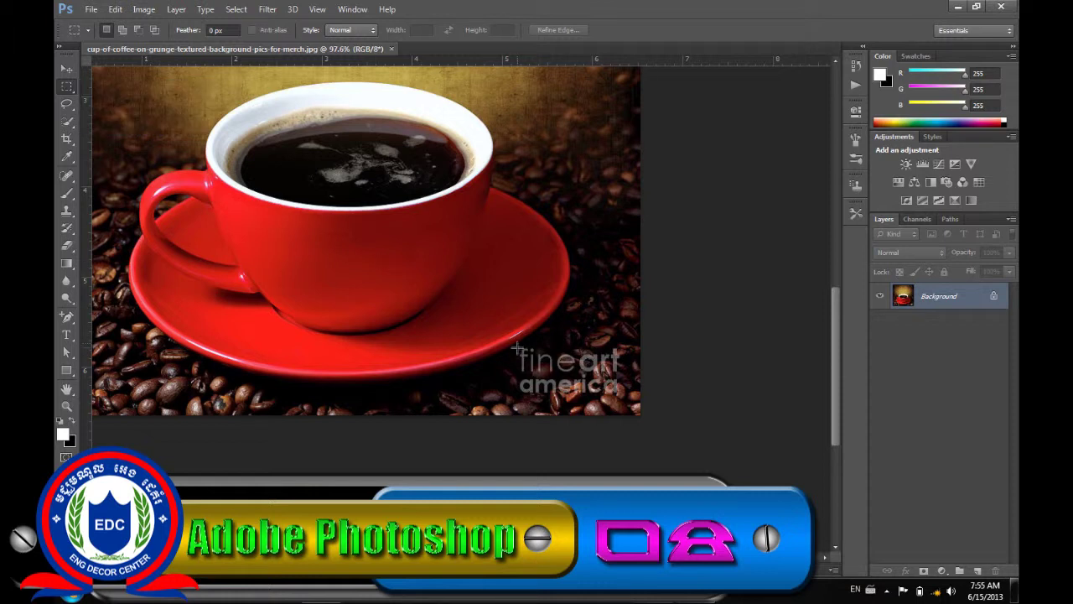
drag(517, 345, 621, 396)
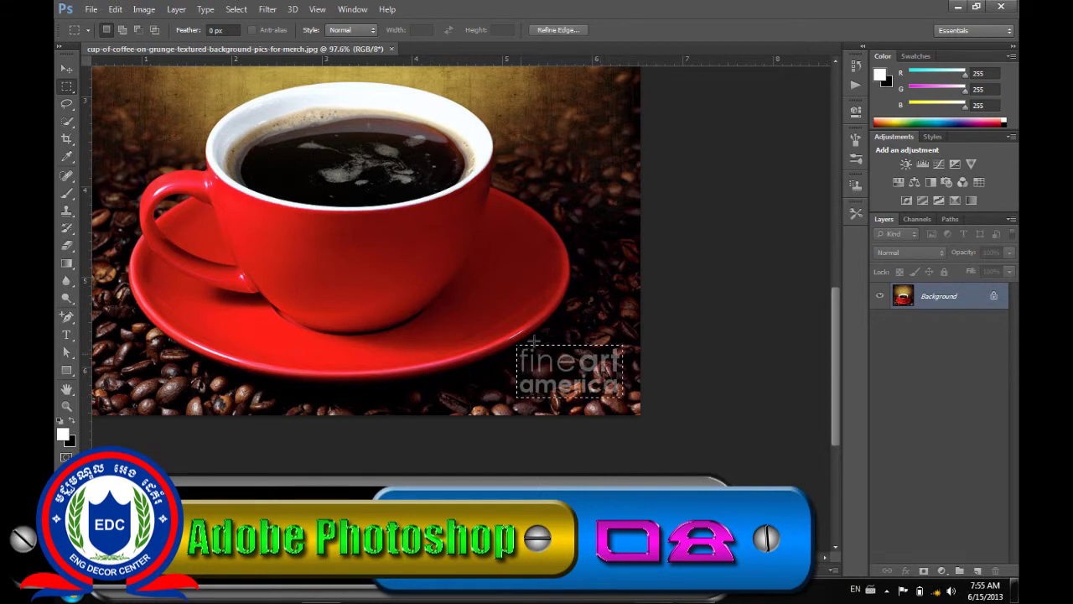
click(116, 9)
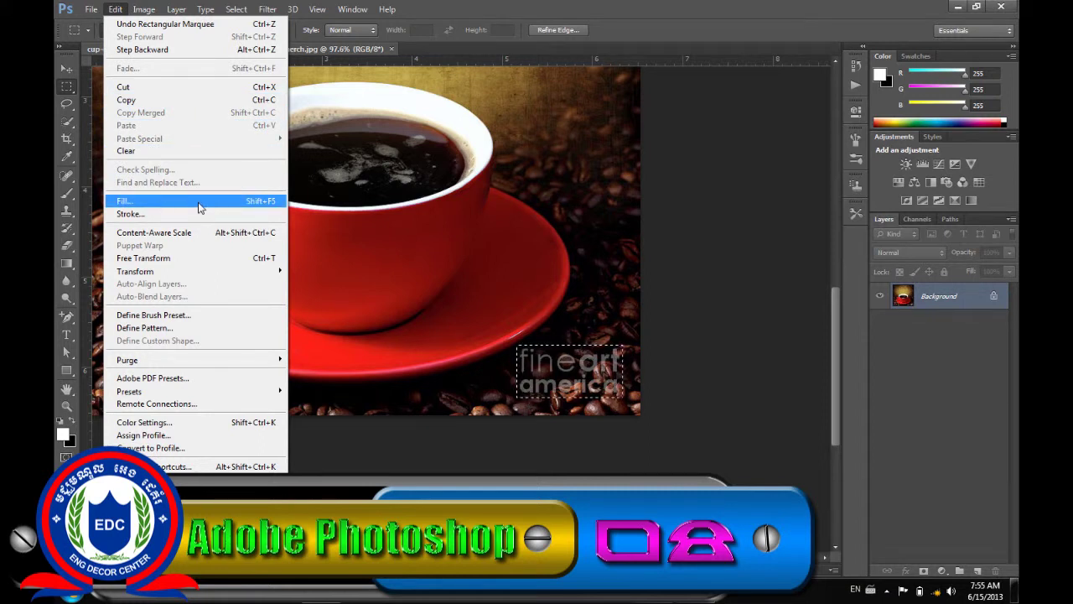
- Content-Aware fill the watermark selection at Normal mode and 100%, then deselect
click(199, 208)
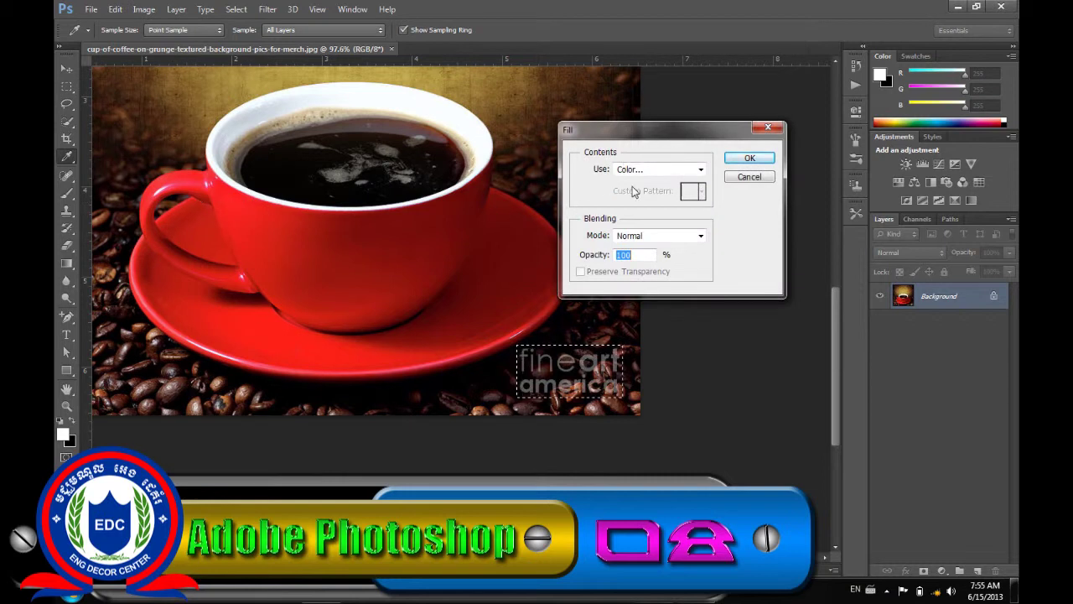
click(666, 169)
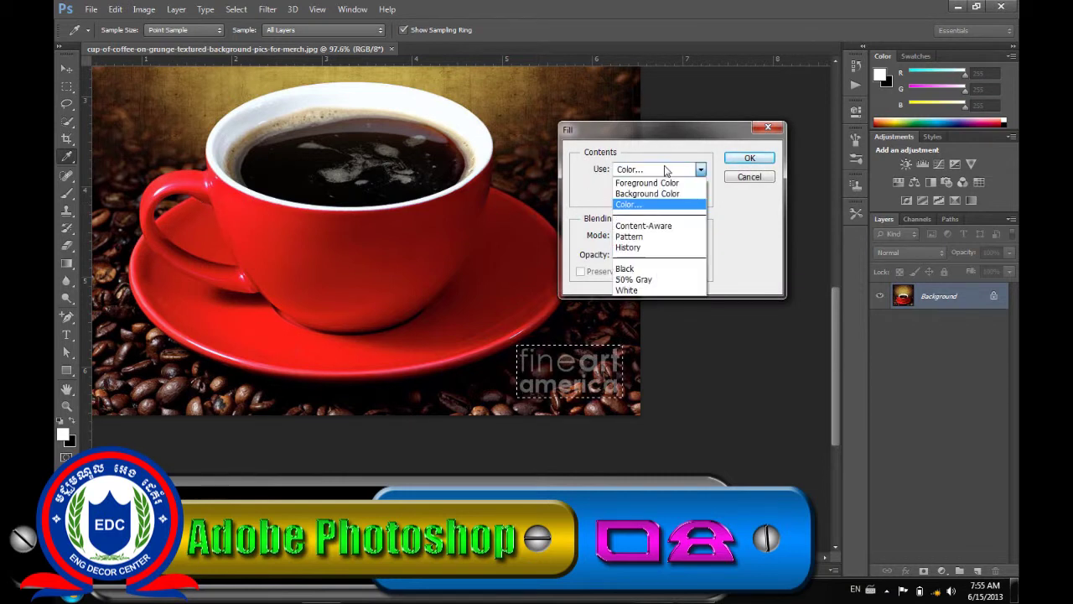
click(688, 226)
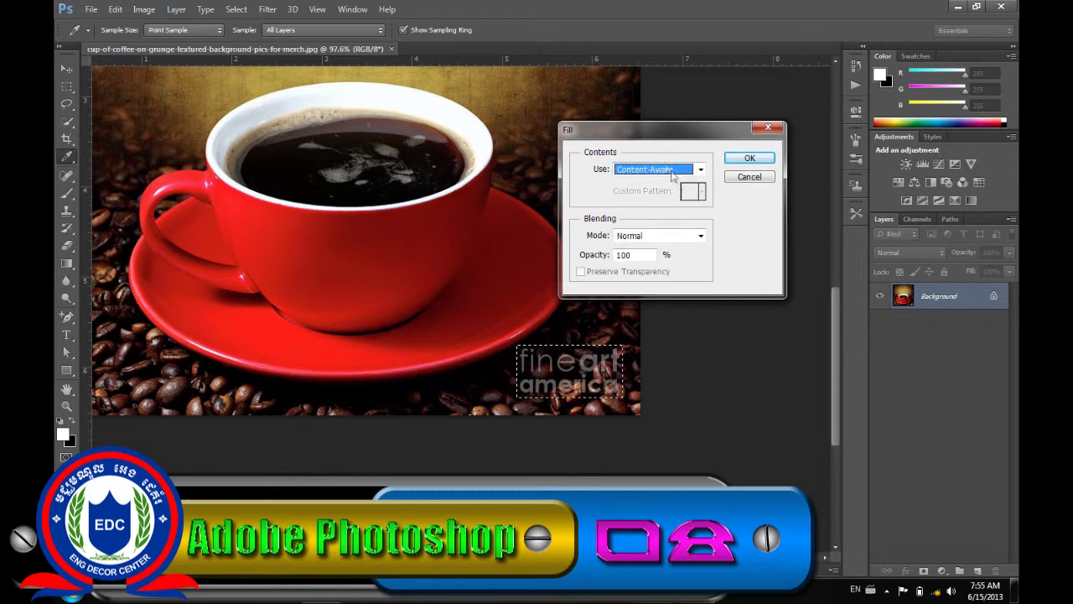
click(701, 236)
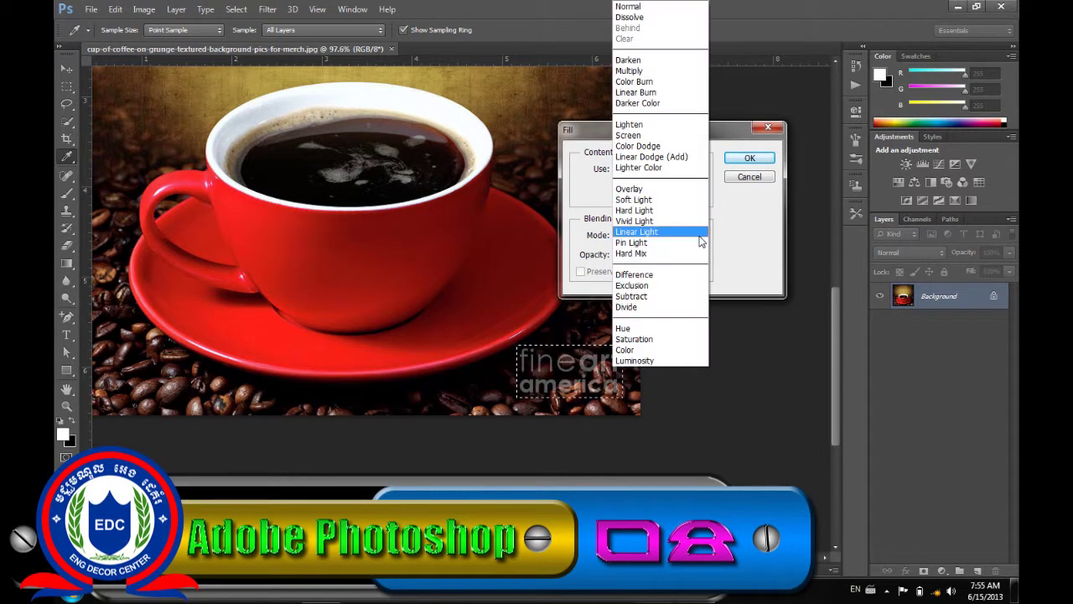
click(747, 241)
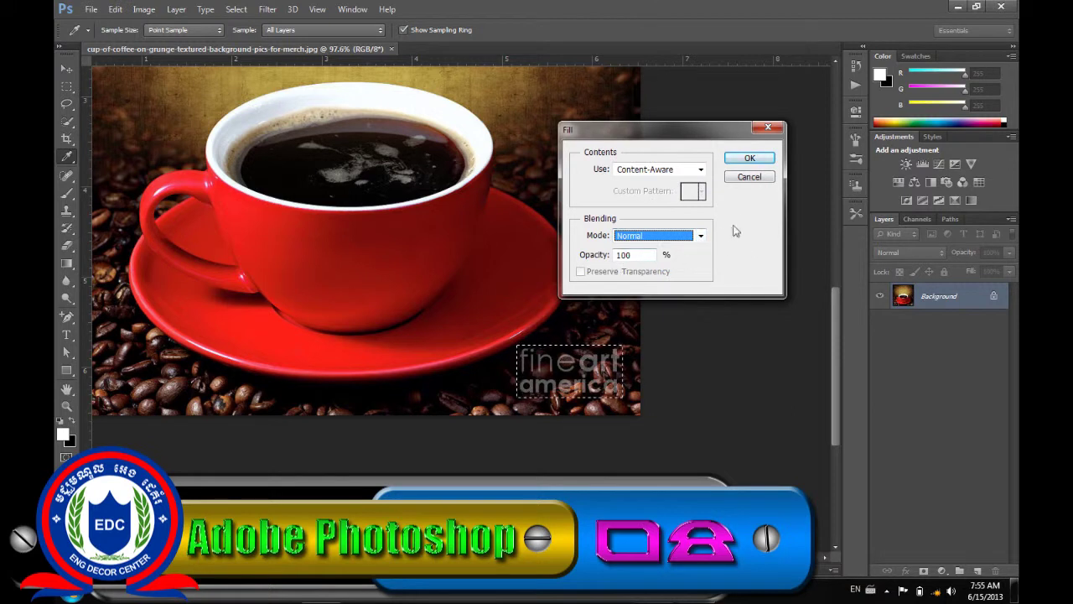
key(Tab)
click(764, 161)
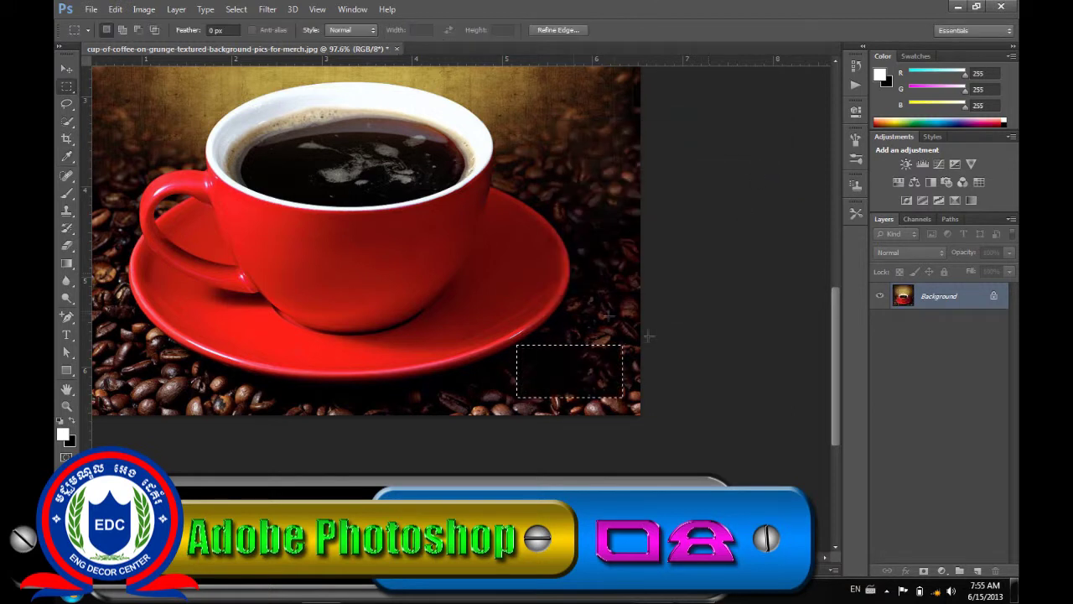
click(235, 9)
click(243, 36)
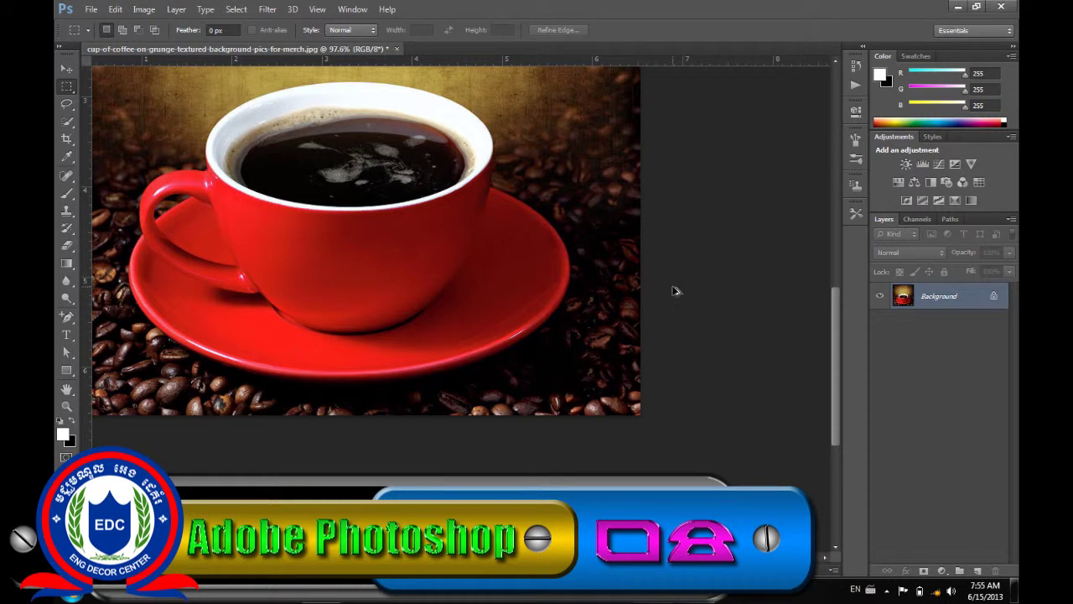
- Undo the fill, clear the selection and select the Clone Stamp Tool
key(ctrl+alt+z)
key(ctrl+alt+z)
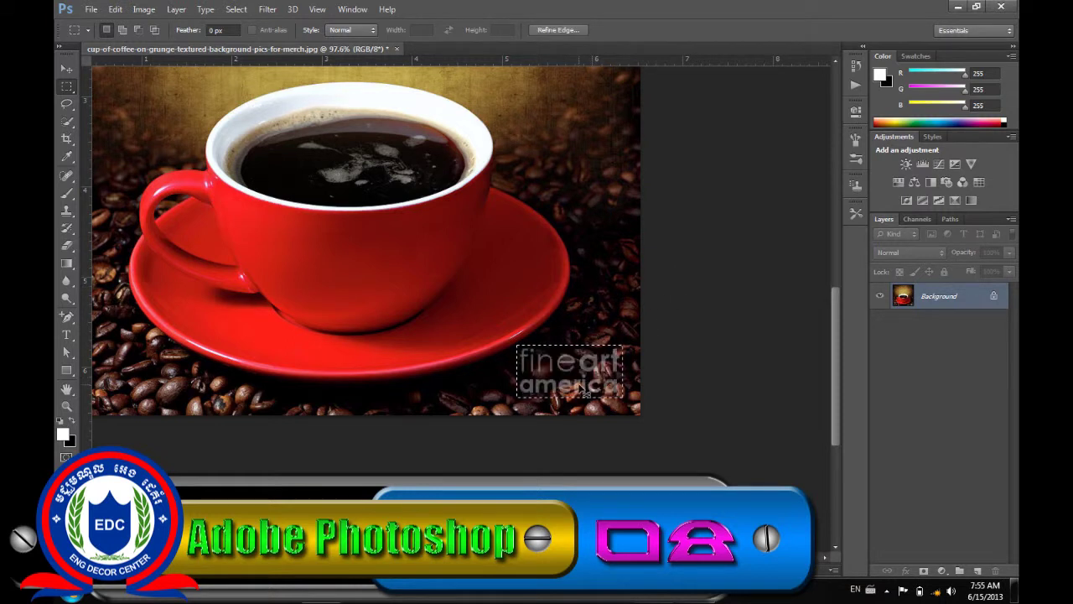
click(527, 409)
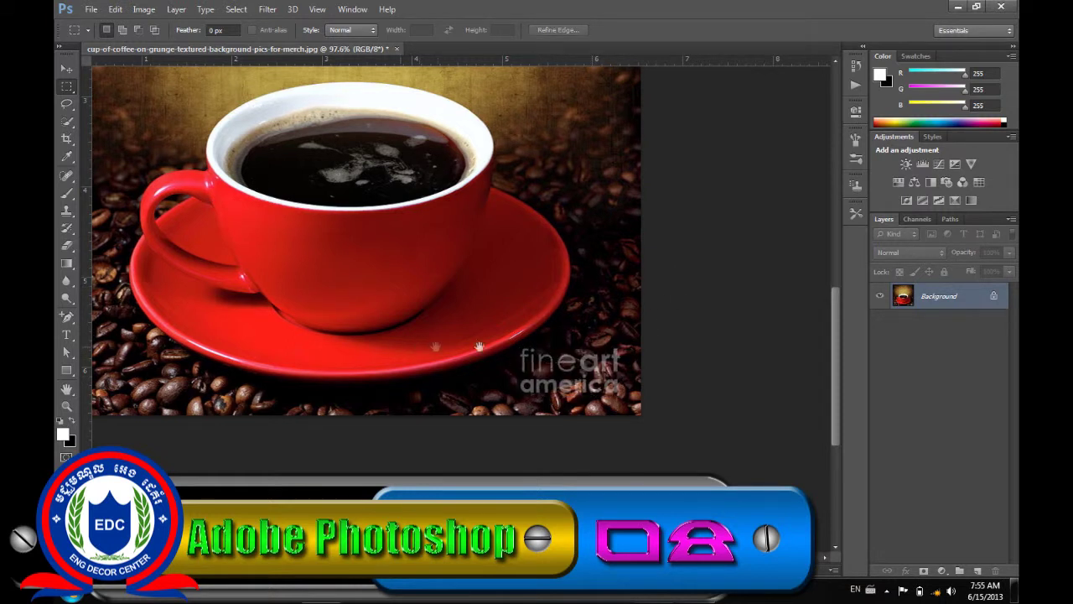
drag(436, 347, 515, 347)
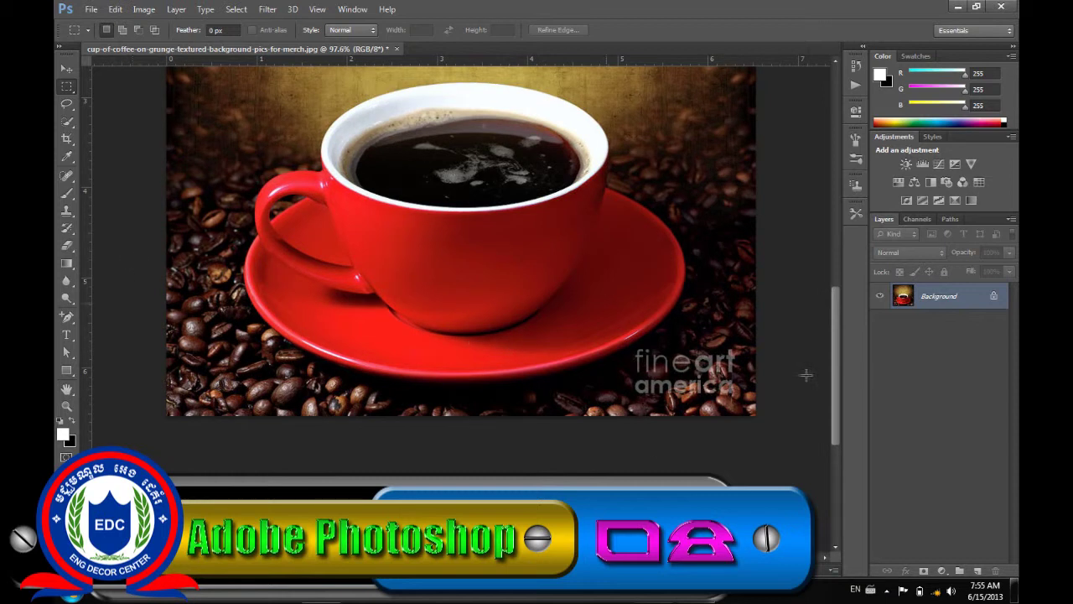
click(71, 213)
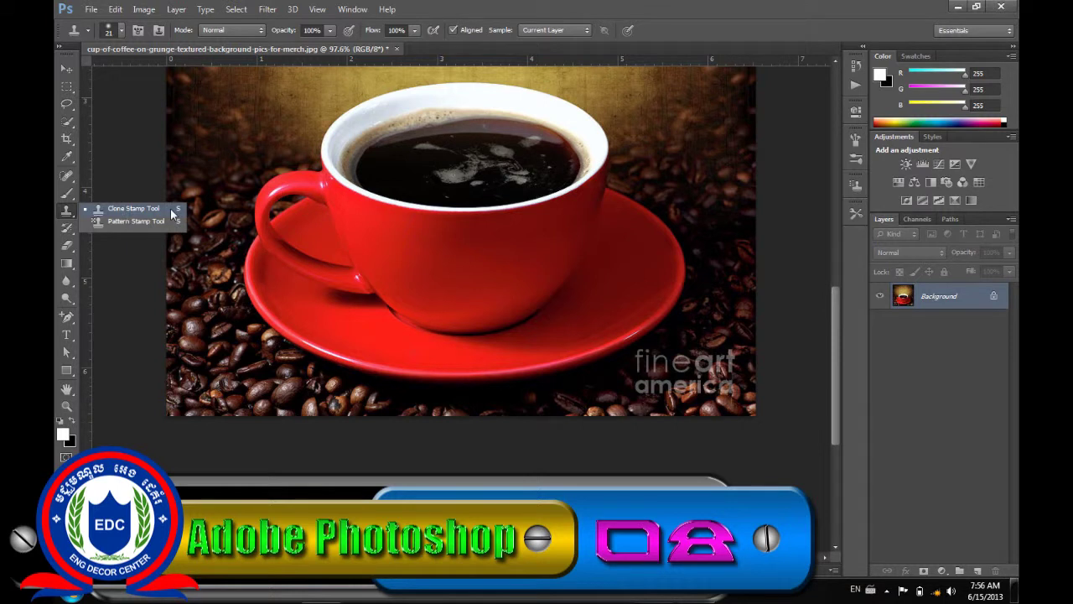
click(171, 210)
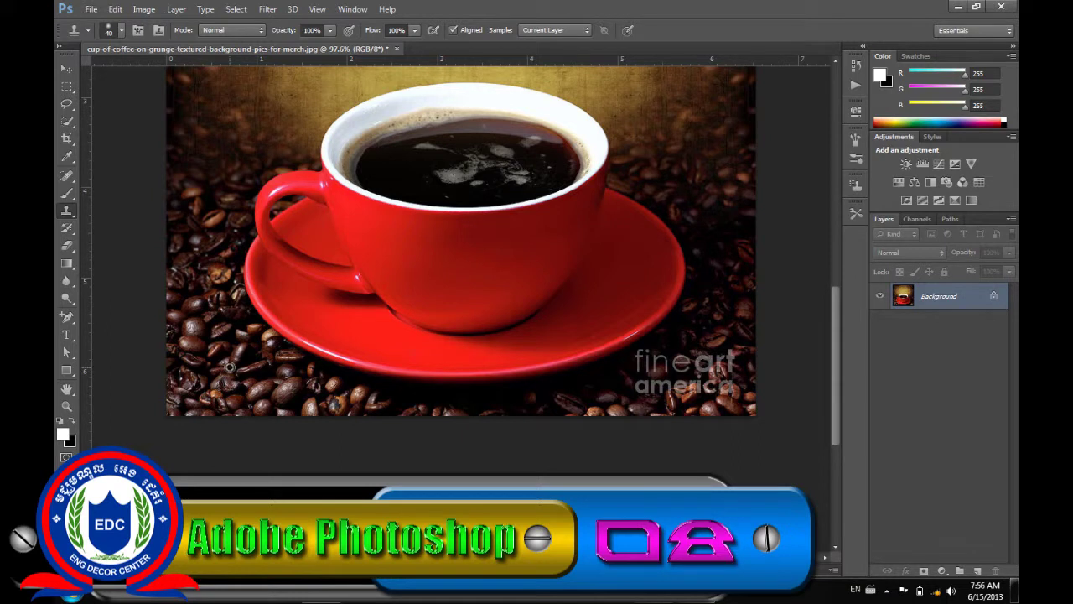
- Clone coffee-bean texture over the fineart america watermark text
drag(641, 401, 673, 387)
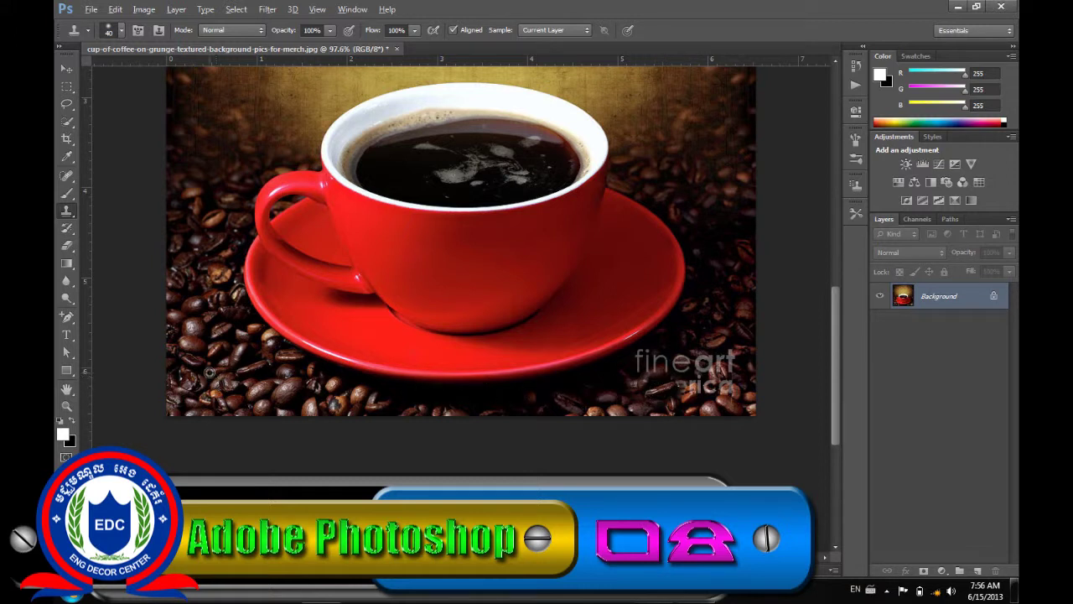
mouse_move(686, 391)
mouse_down()
mouse_move(725, 366)
mouse_move(648, 372)
mouse_up()
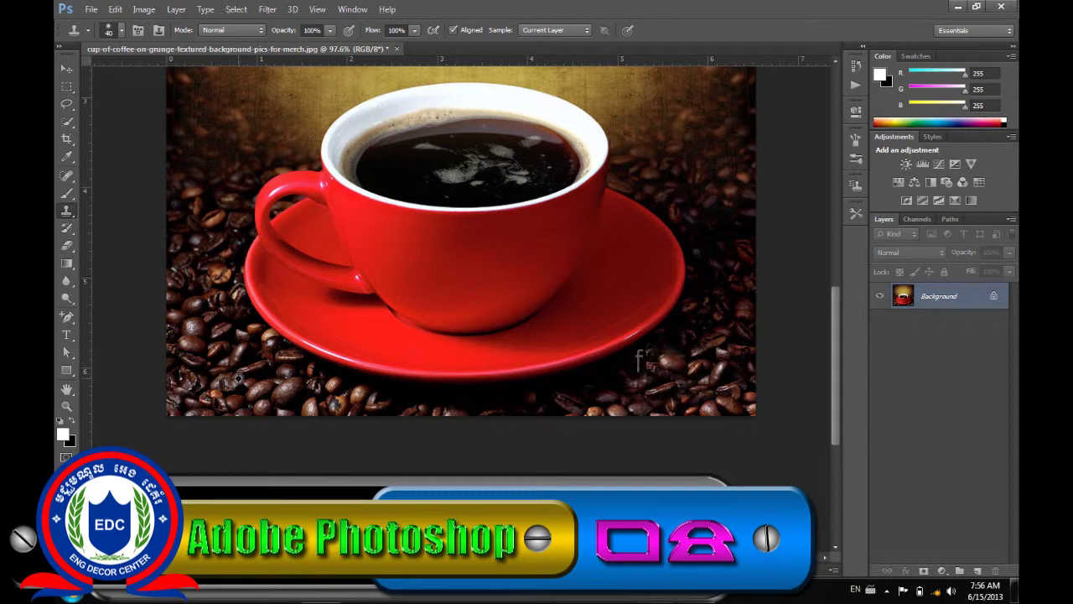
mouse_move(646, 379)
mouse_down()
mouse_move(645, 359)
mouse_move(686, 372)
mouse_up()
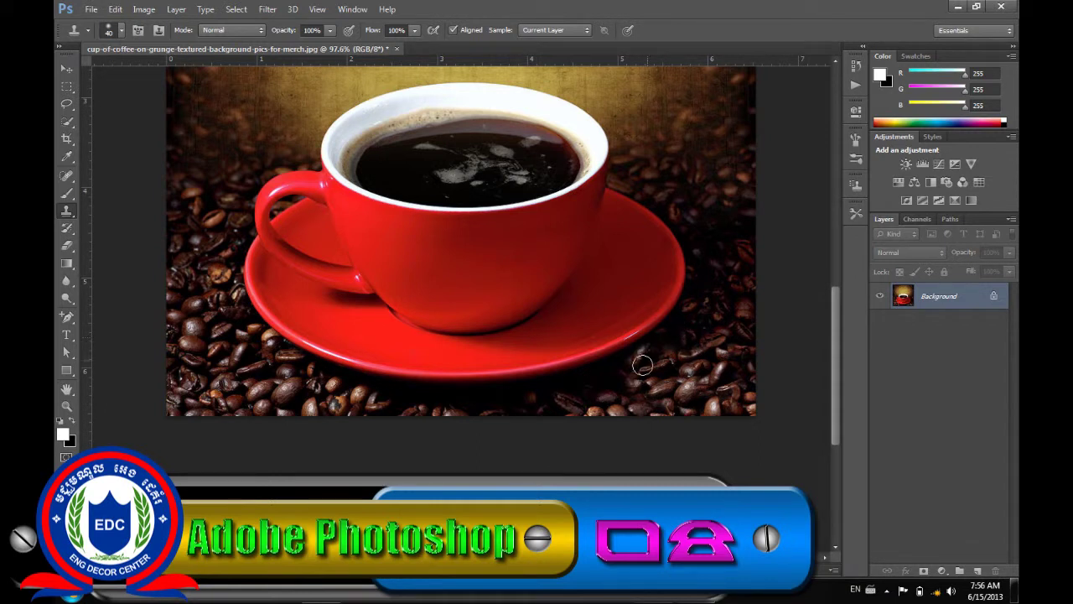
drag(642, 365, 687, 386)
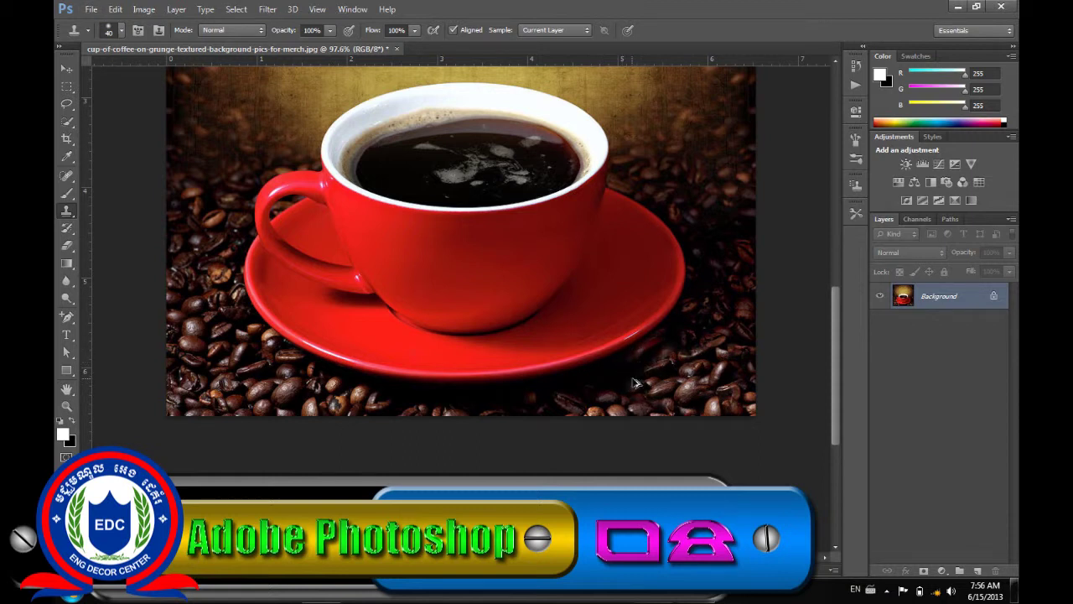
alt+click(696, 317)
drag(667, 342, 602, 389)
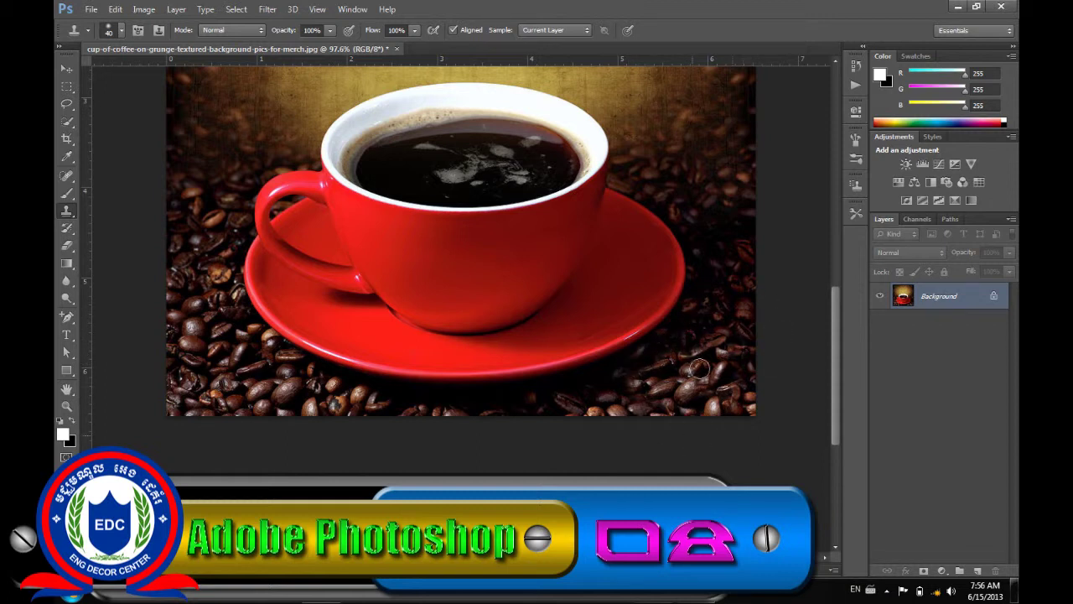
right_click(70, 215)
click(183, 195)
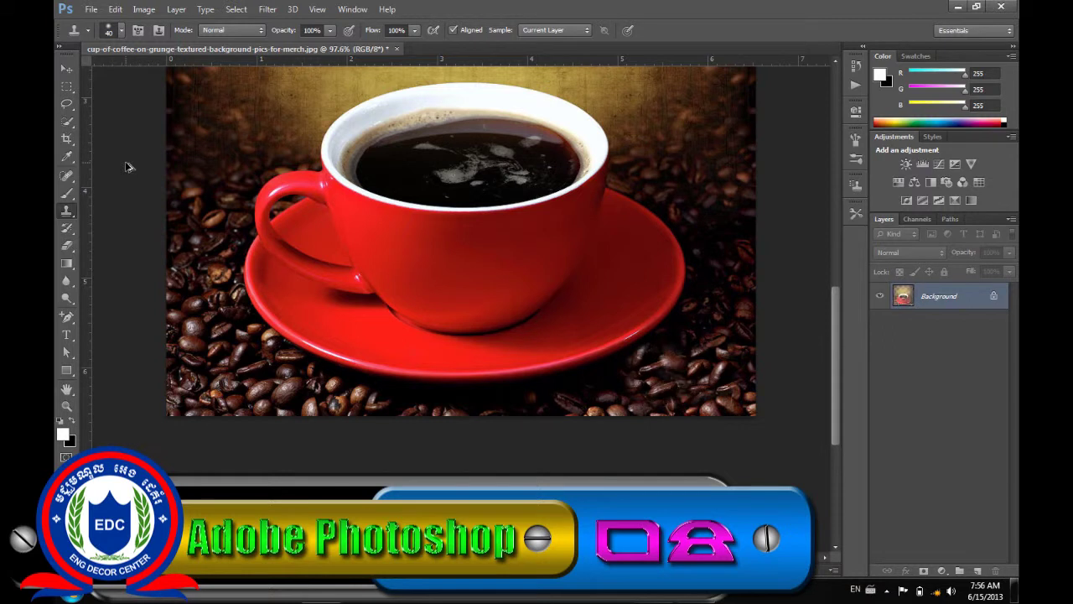
- Undo the cloning and patch the watermark with clean beans from the lower left
key(ctrl+alt+z)
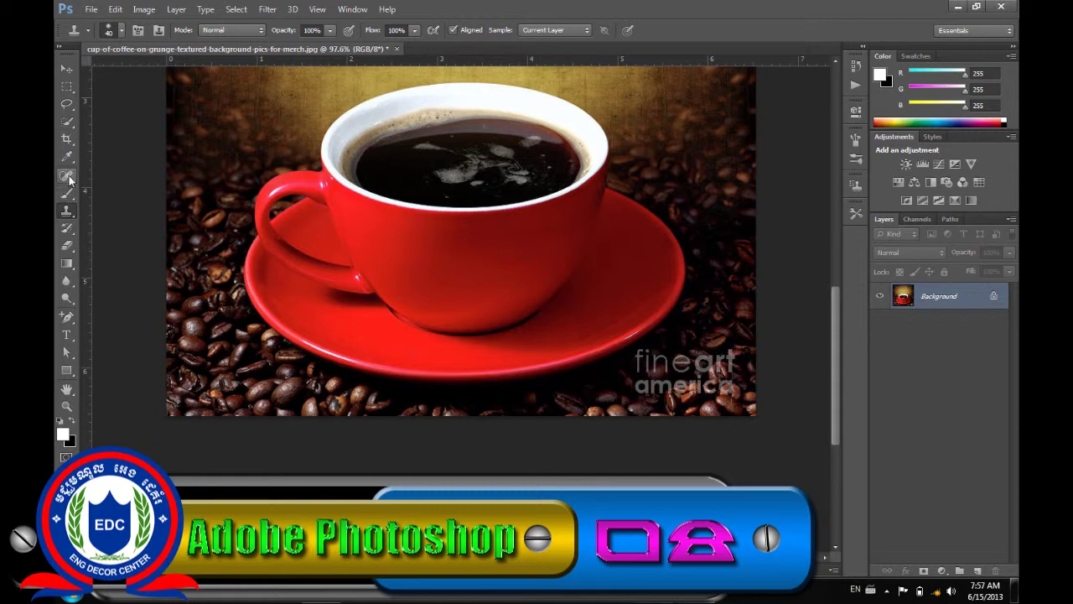
click(68, 176)
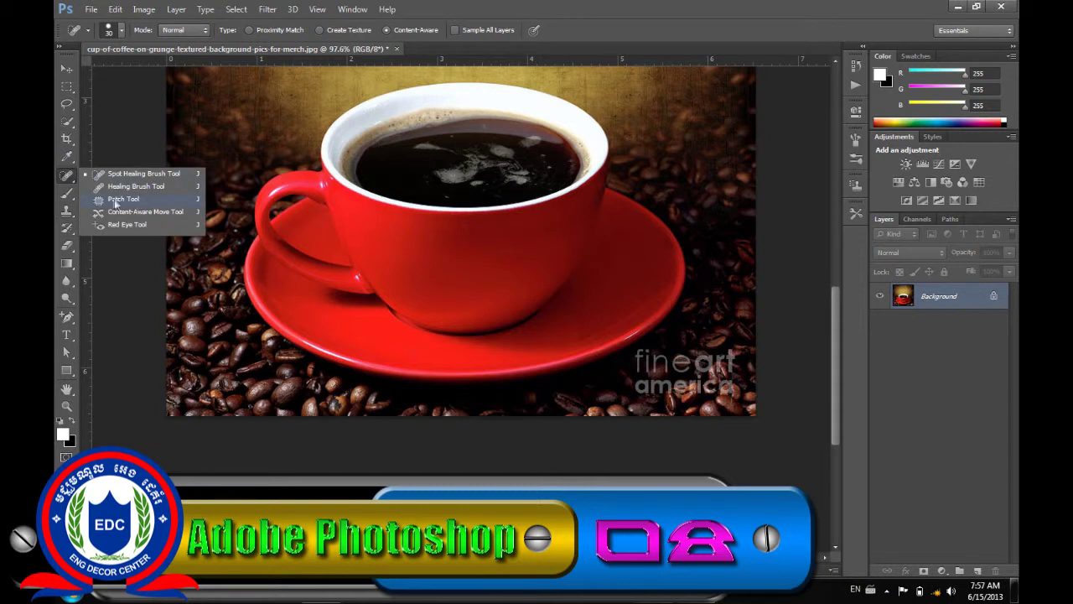
click(164, 198)
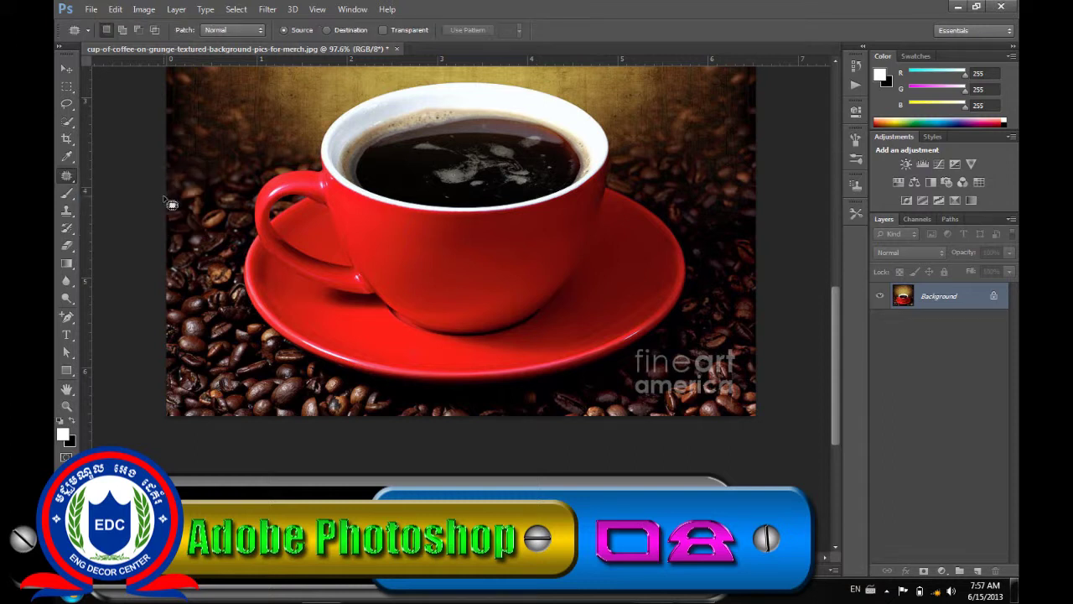
mouse_move(744, 356)
mouse_down()
mouse_move(640, 371)
mouse_move(647, 411)
mouse_move(742, 406)
mouse_move(745, 356)
mouse_up()
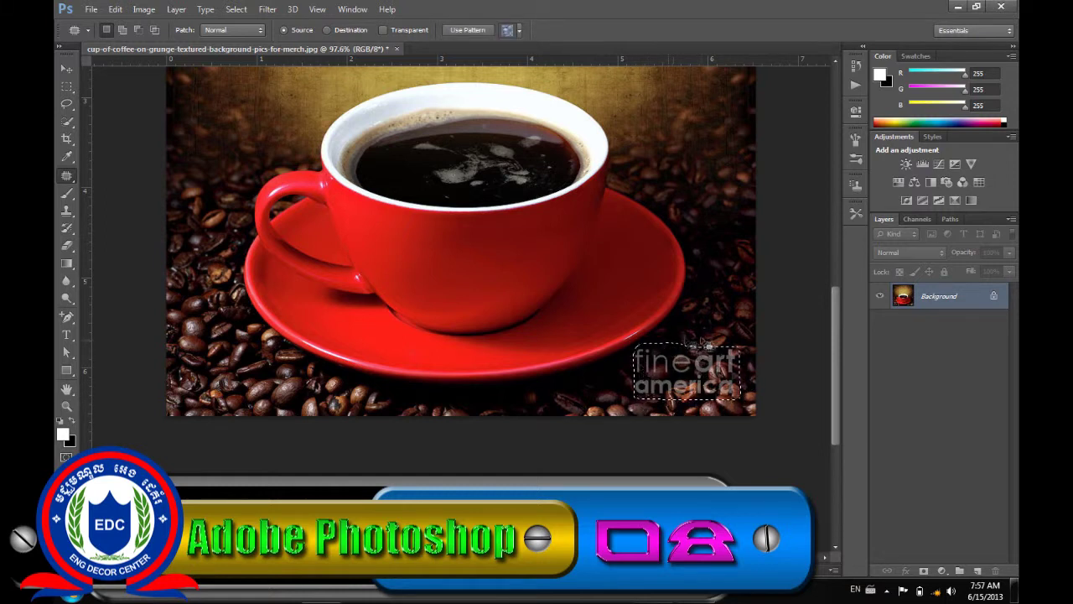
mouse_move(690, 374)
mouse_down()
mouse_move(230, 382)
mouse_move(269, 379)
mouse_move(252, 375)
mouse_up()
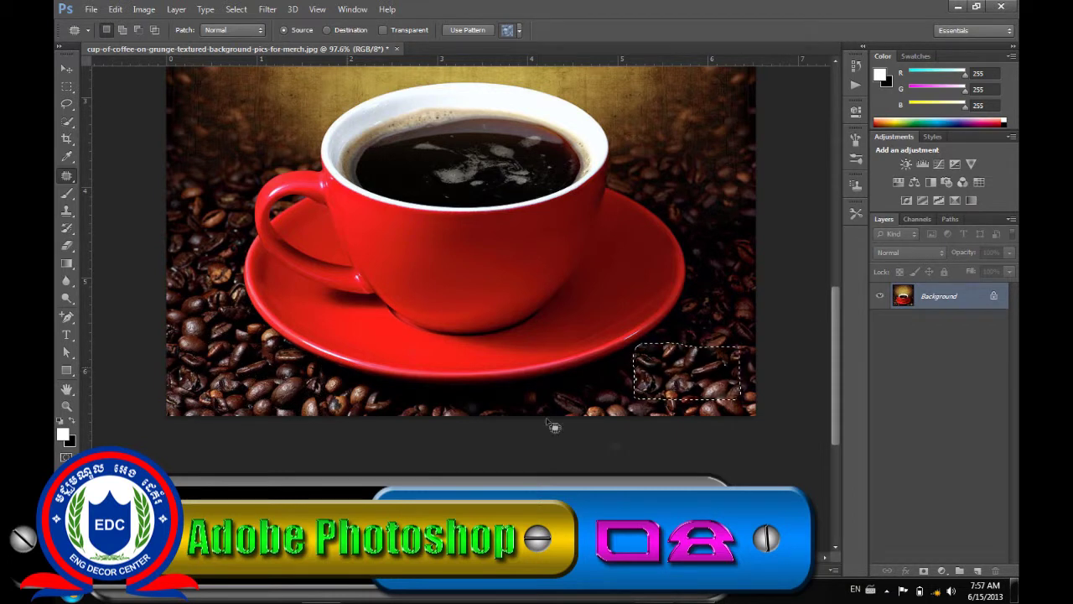
- Deselect the patch and zoom around to inspect the watermark-free coffee photo
key(ctrl+d)
scroll(732, 329, up, 3)
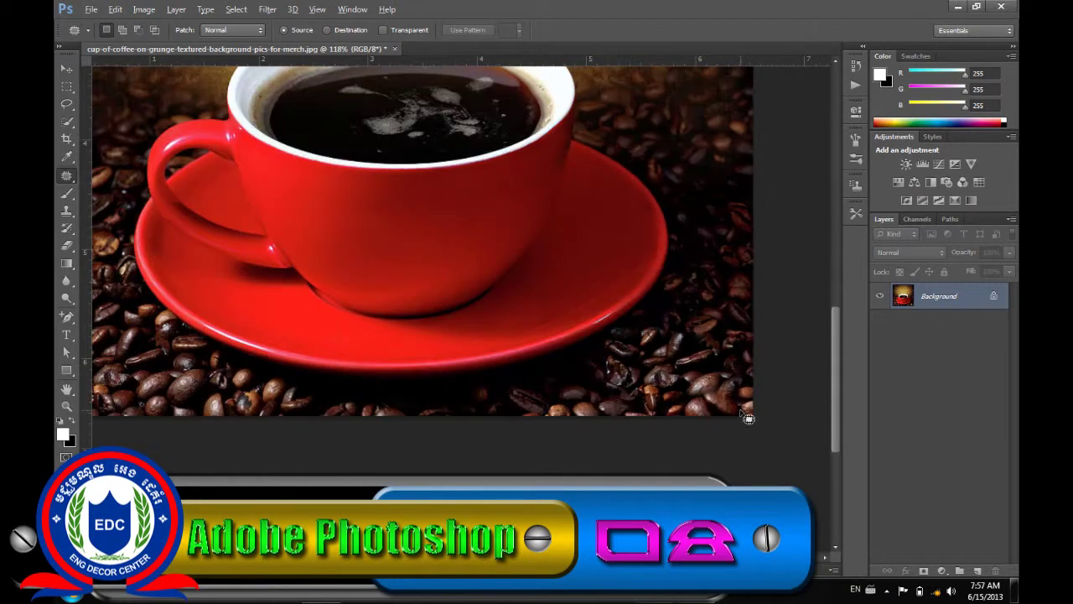
scroll(743, 385, up, 2)
scroll(741, 385, up, 2)
scroll(715, 395, down, 2)
scroll(712, 401, down, 2)
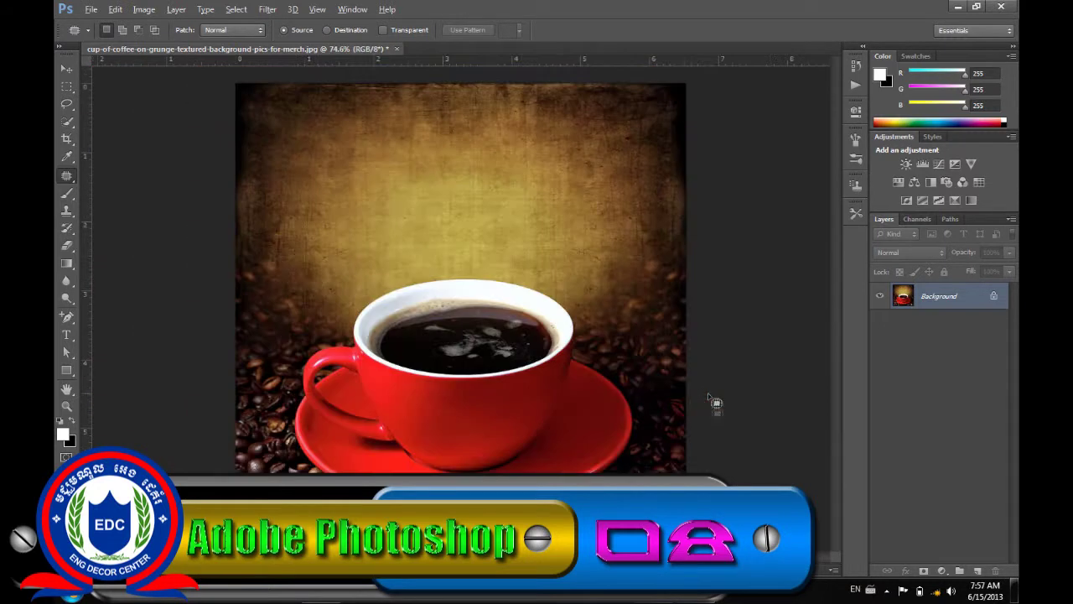
scroll(712, 401, up, 2)
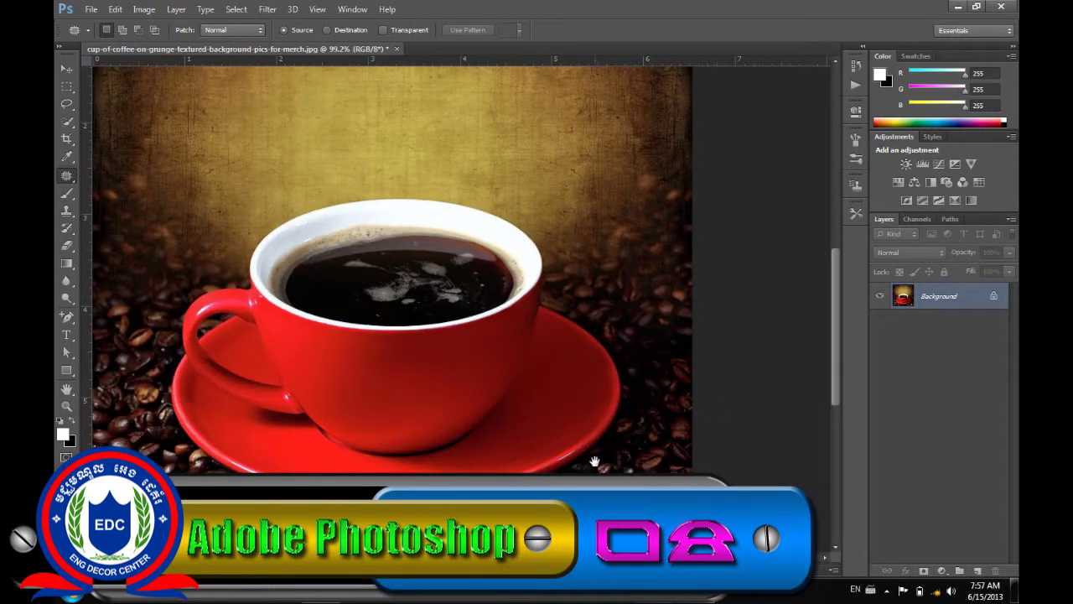
drag(593, 462, 627, 389)
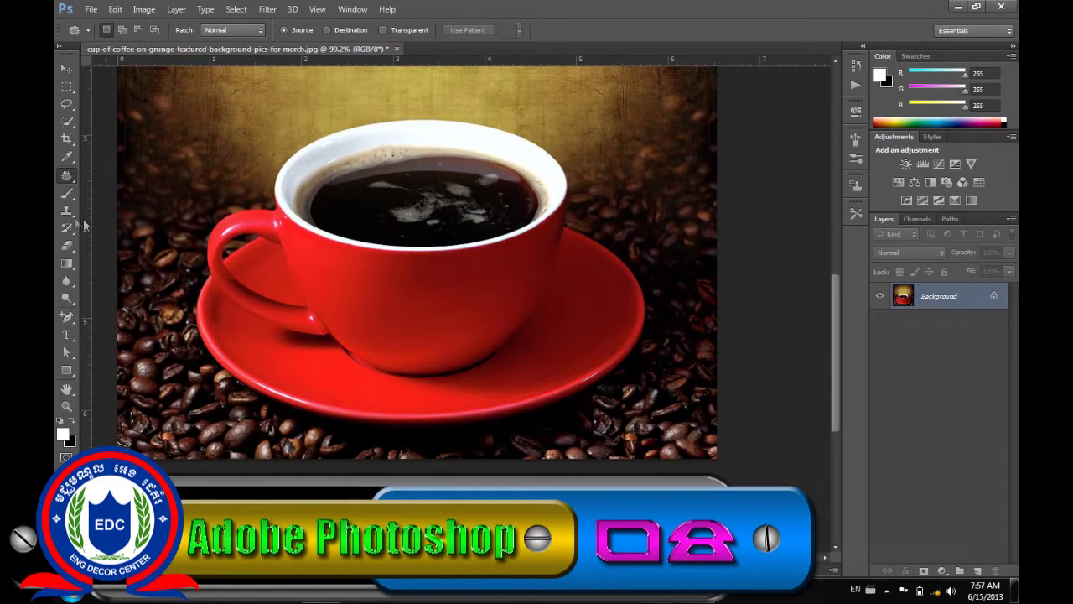
click(67, 210)
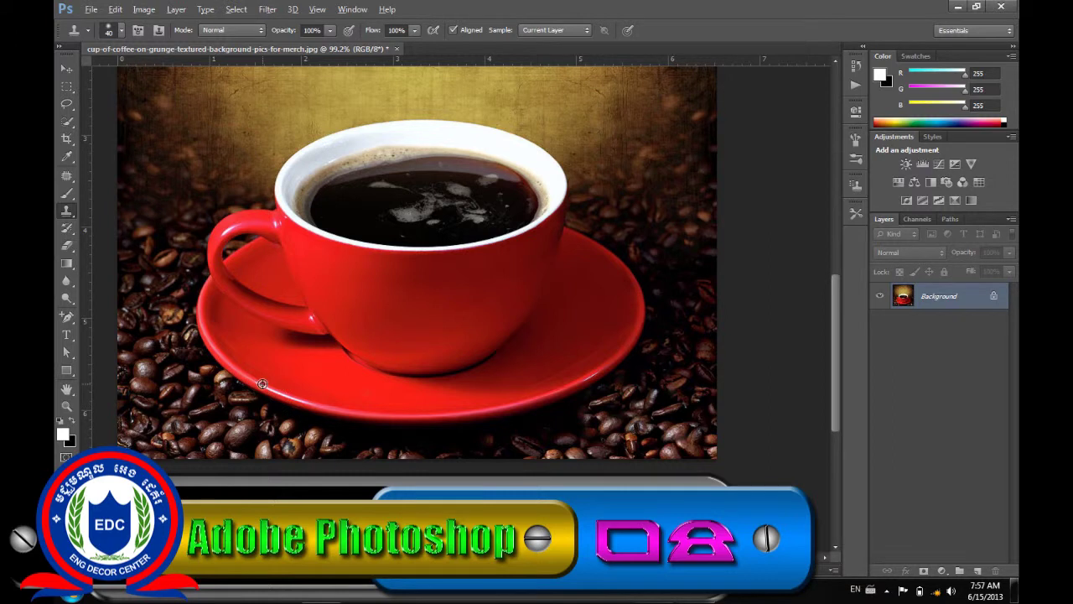
scroll(262, 384, down, 1)
scroll(620, 432, down, 1)
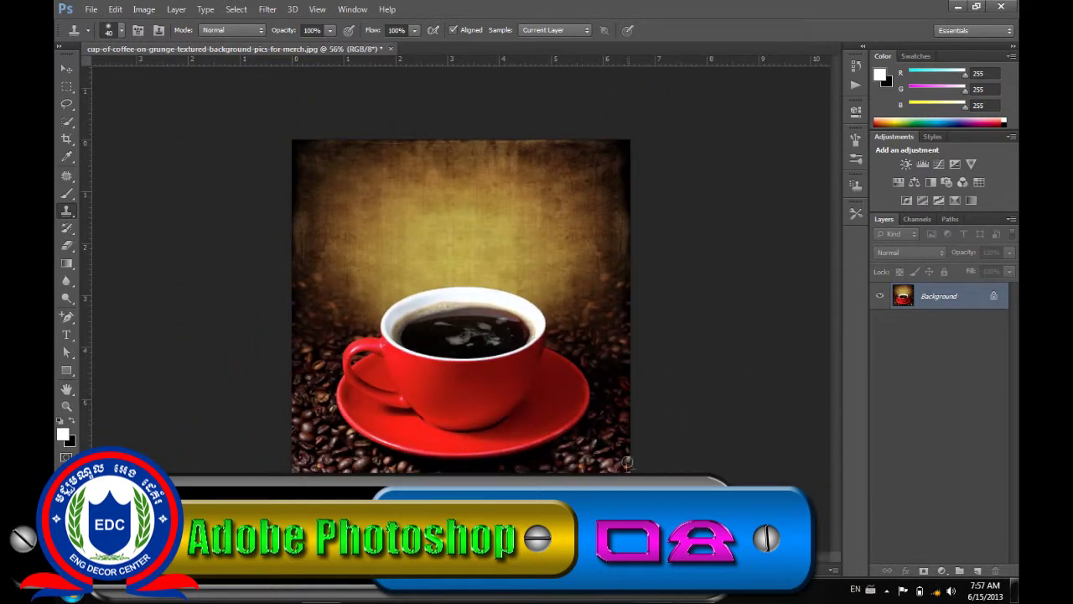
scroll(627, 462, up, 1)
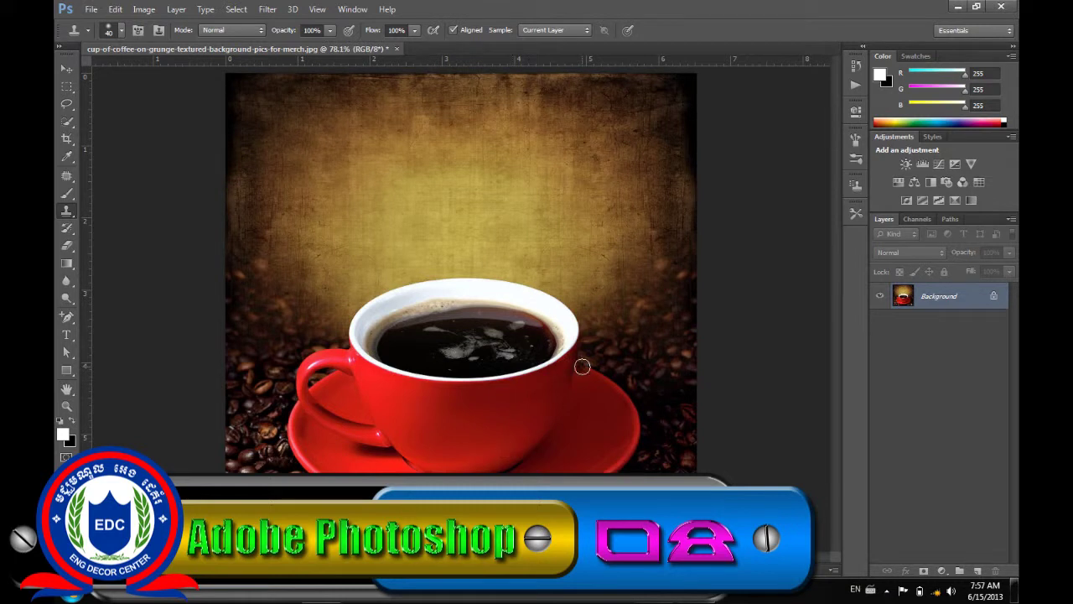
key(v)
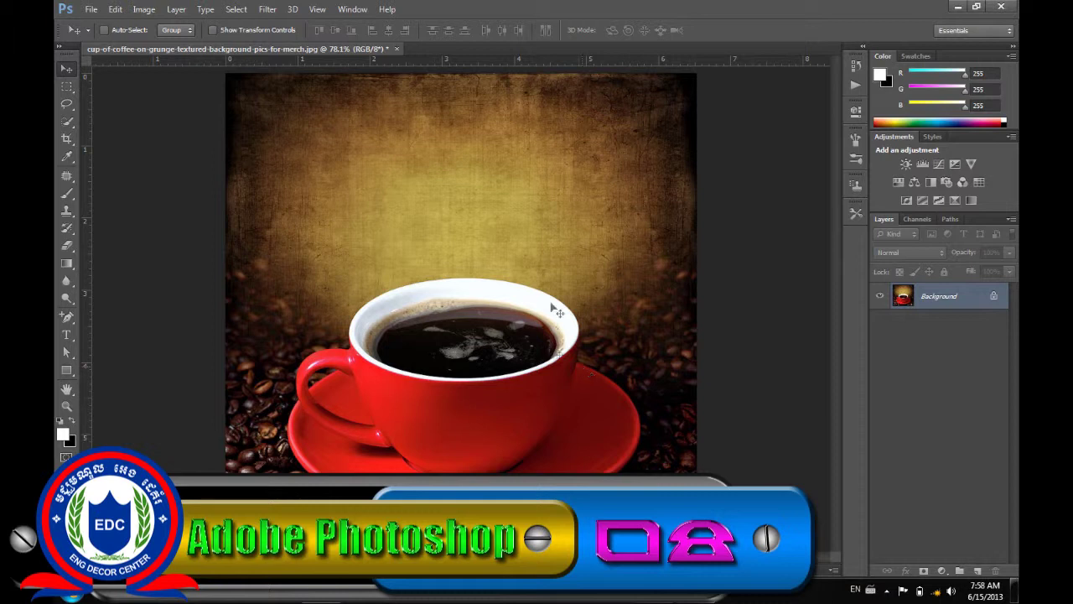
- View the finished Smoke Coffee.tif example in Windows Photo Viewer, then hide the viewer
click(701, 597)
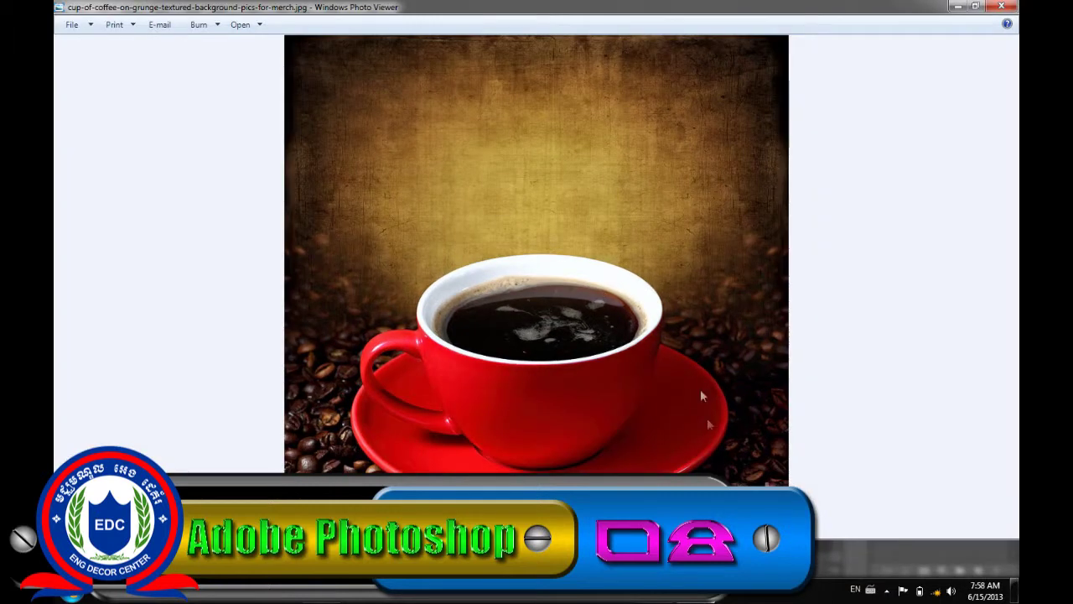
key(Right)
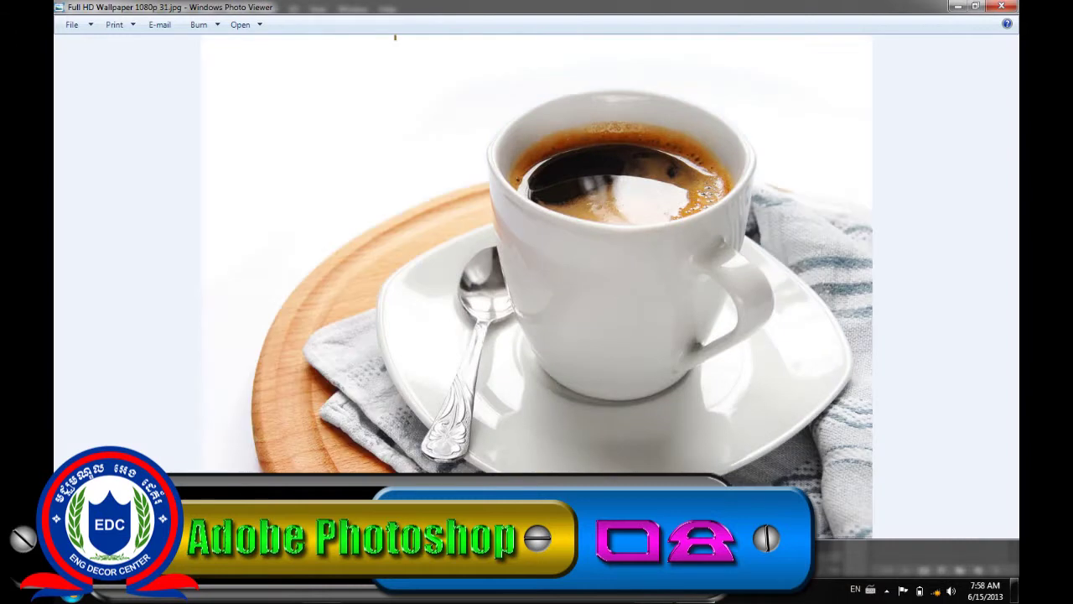
key(Left)
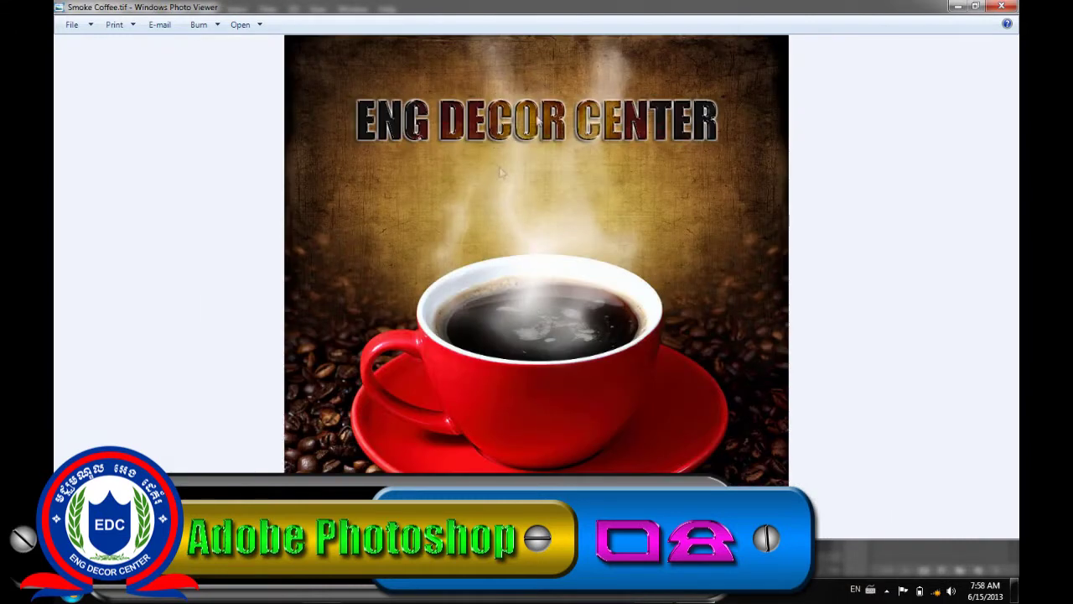
click(958, 6)
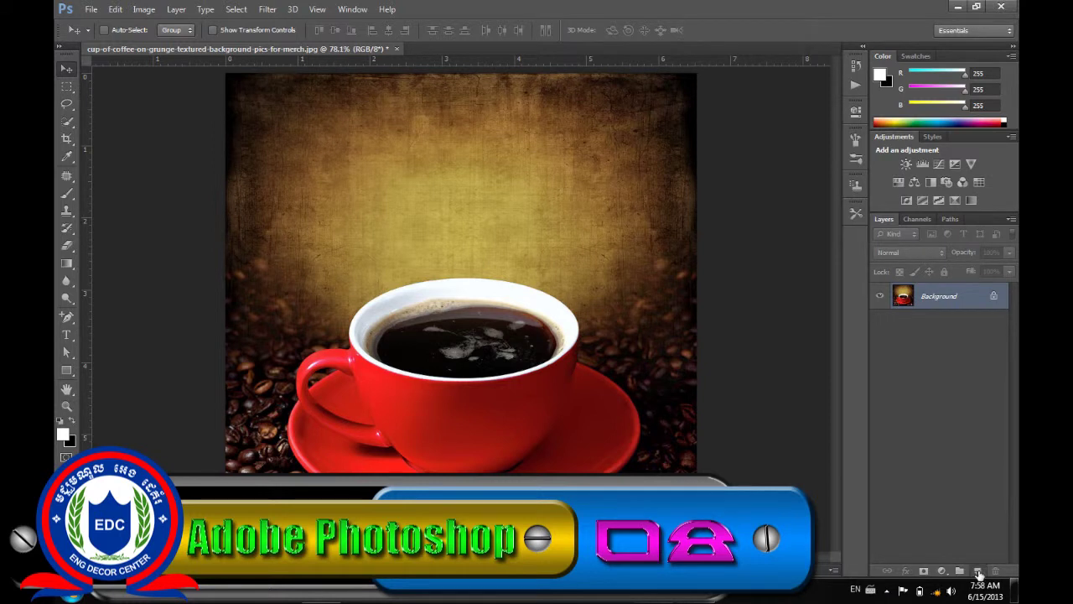
- Add a new Layer 1 and choose a soft round Brush at 102 px
click(978, 571)
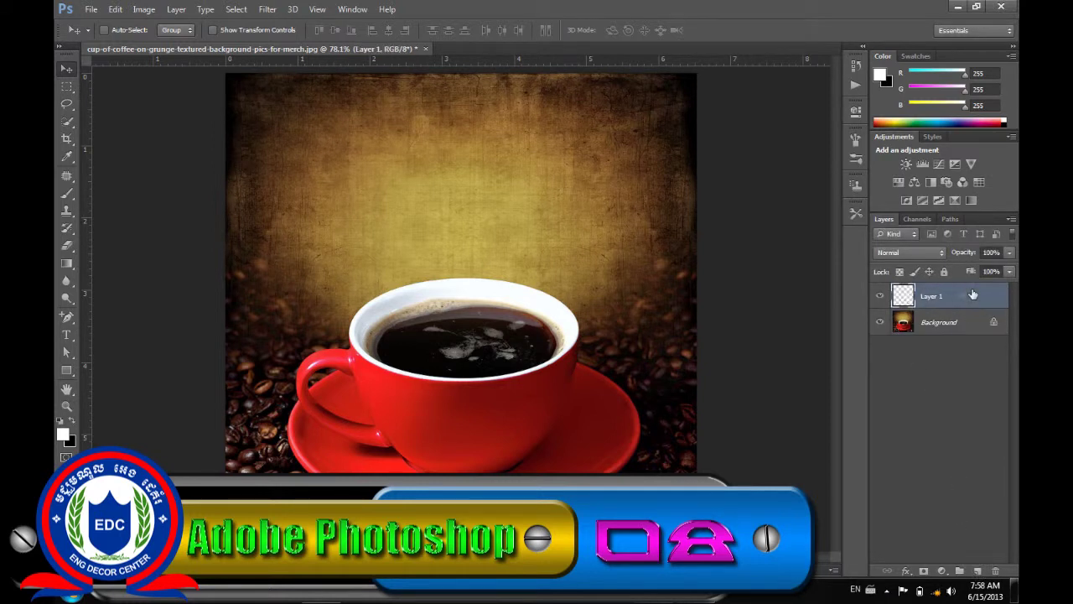
click(68, 196)
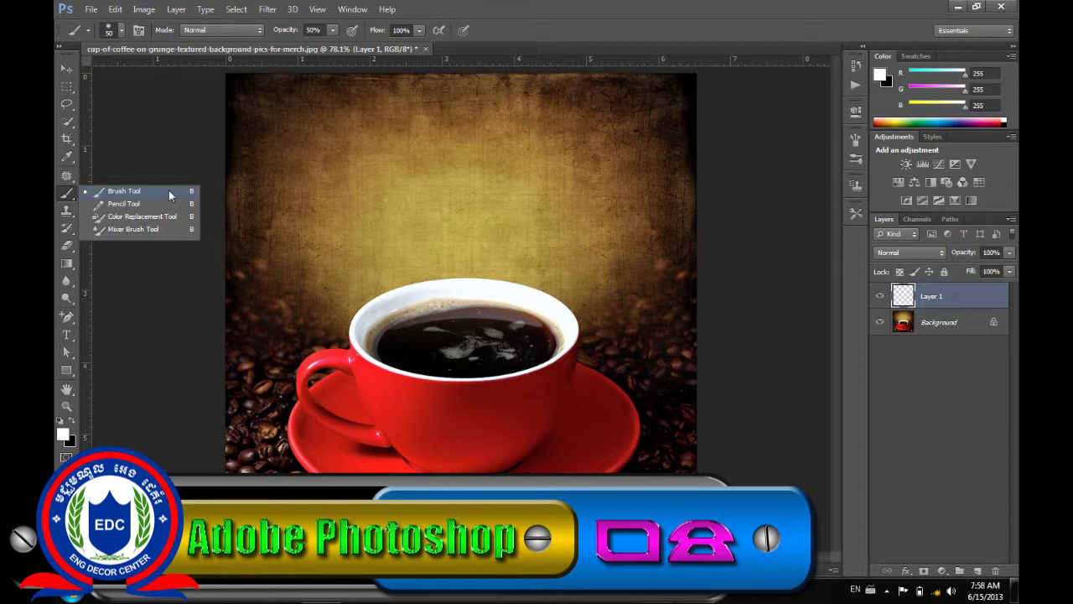
click(168, 190)
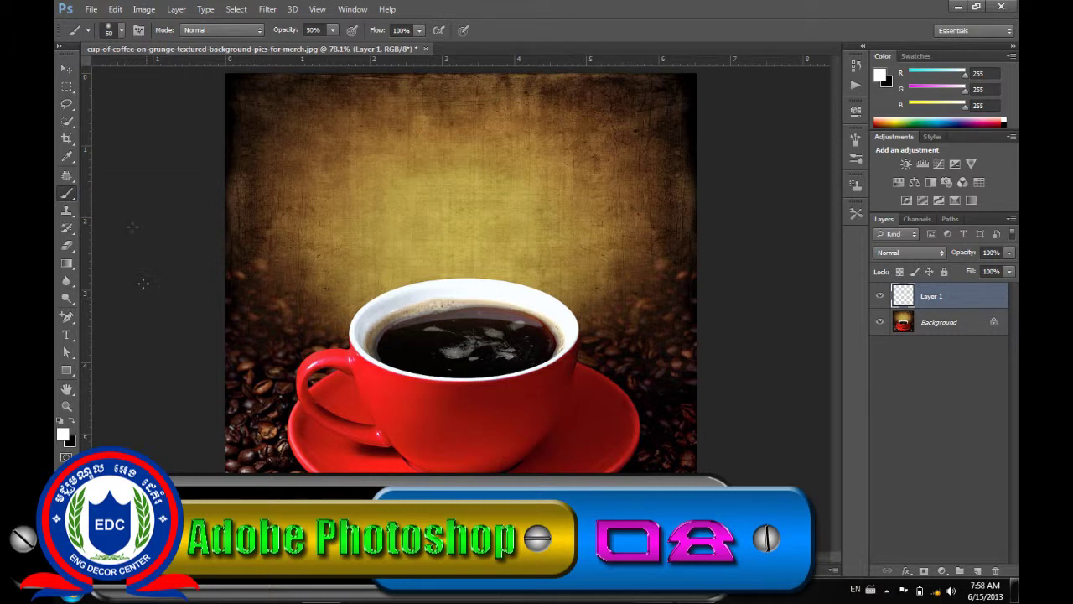
click(121, 30)
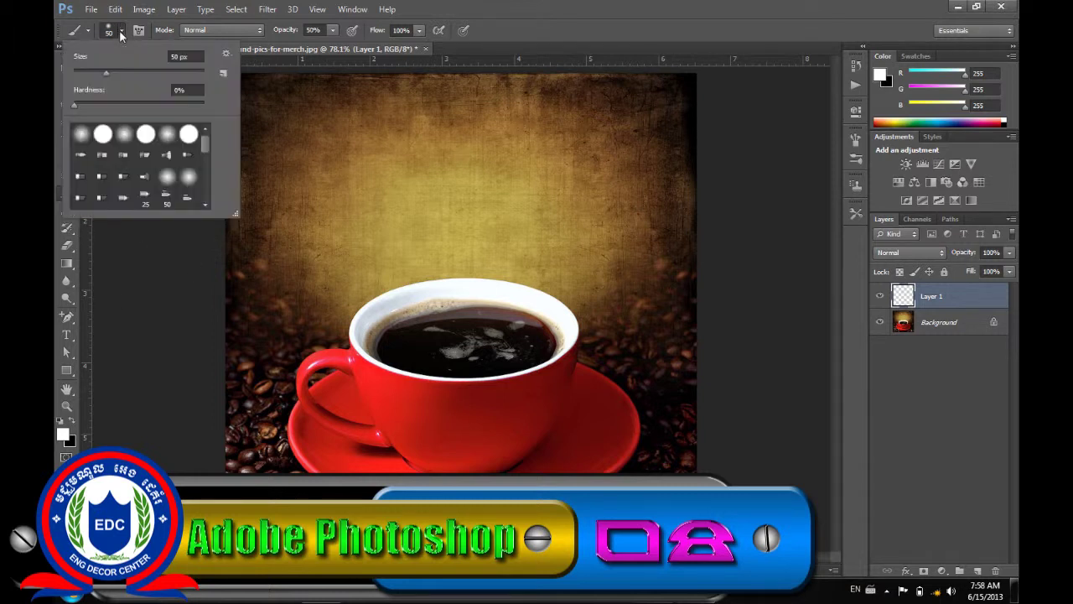
double_click(167, 138)
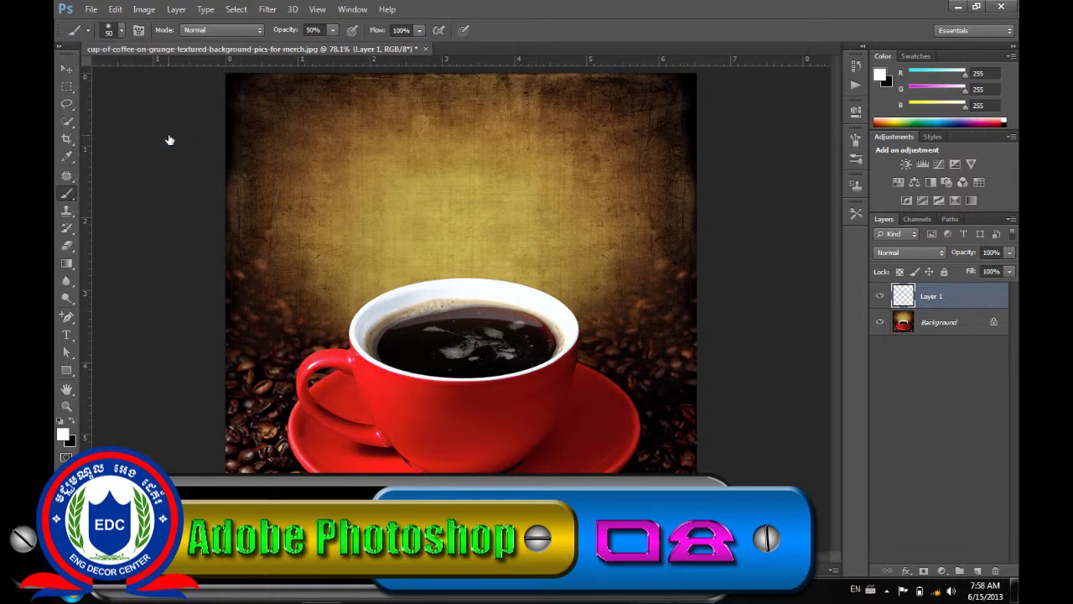
click(121, 32)
drag(107, 74, 139, 71)
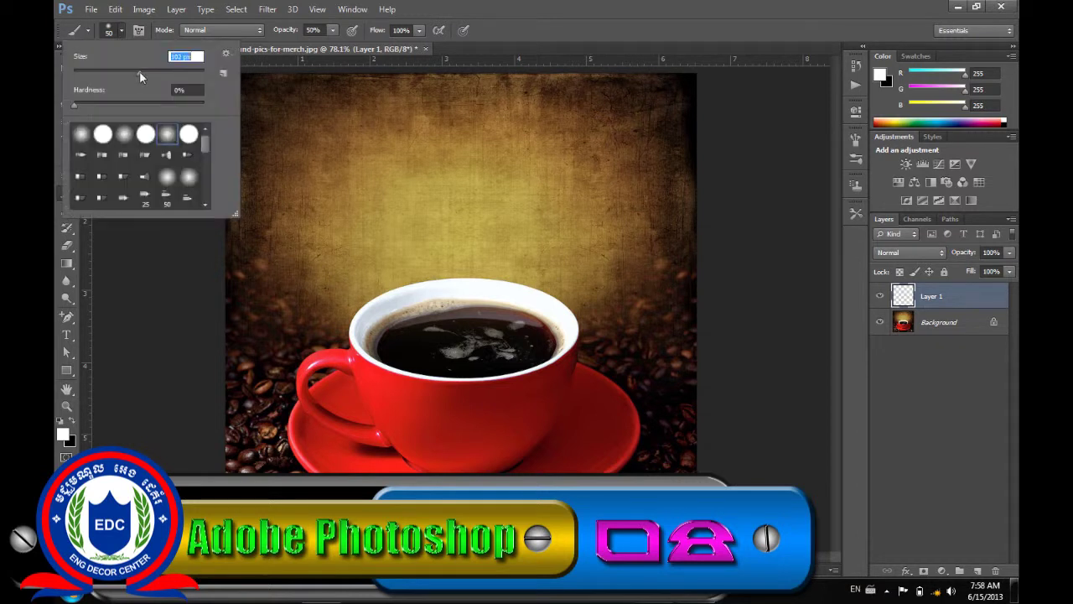
click(435, 45)
click(122, 31)
key(Return)
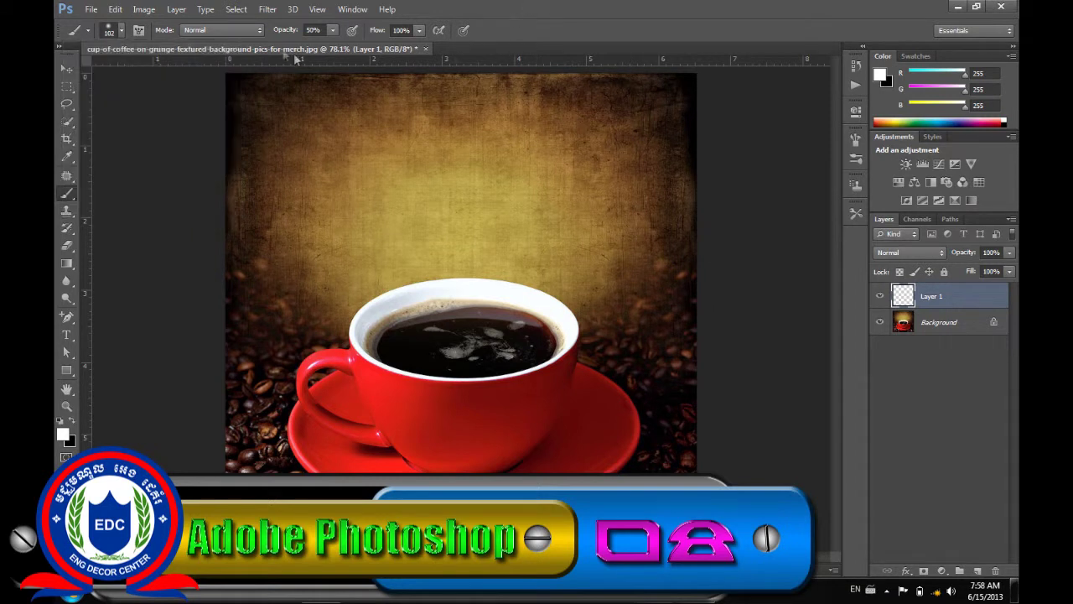
- Set the brush opacity to 50% and the foreground colour to white
click(332, 31)
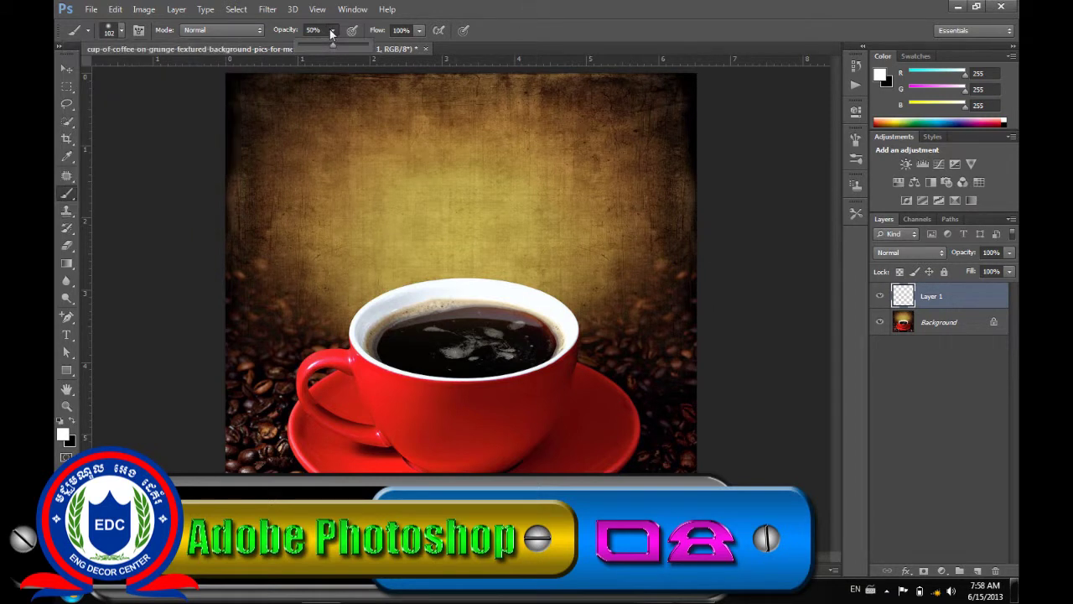
click(324, 31)
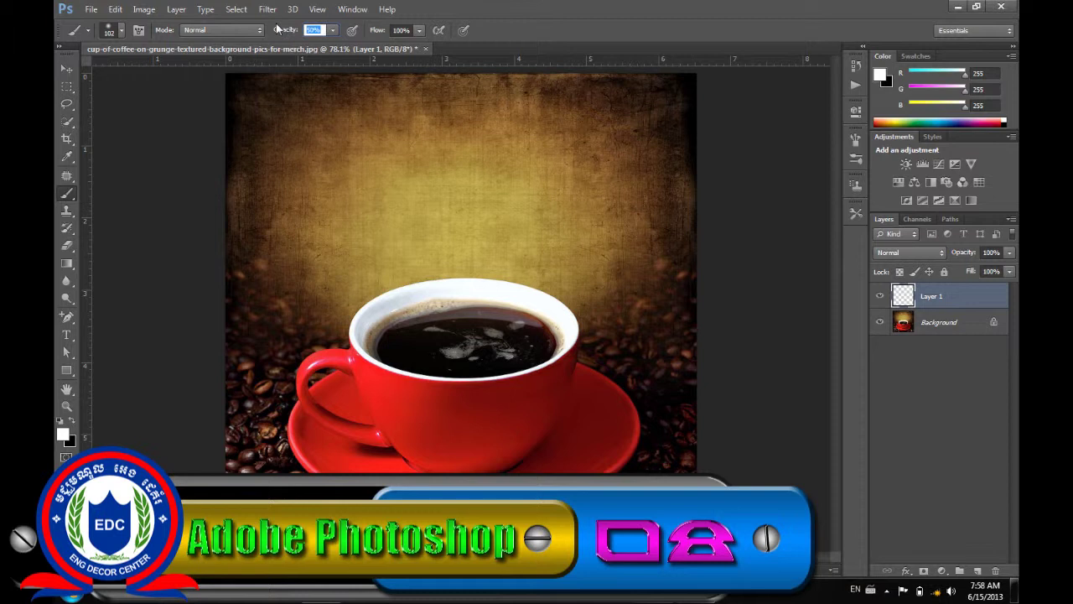
text(50)
key(Return)
click(61, 422)
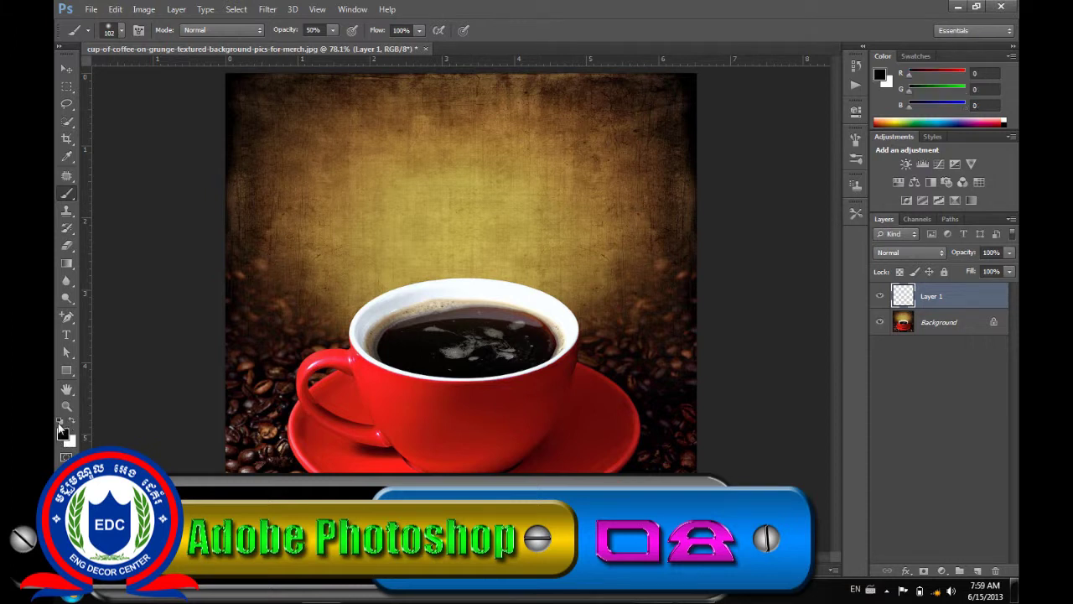
- Paint four soft white steam wisps rising from the coffee cup on Layer 1
mouse_move(511, 315)
mouse_down()
mouse_move(392, 289)
mouse_move(354, 101)
mouse_up()
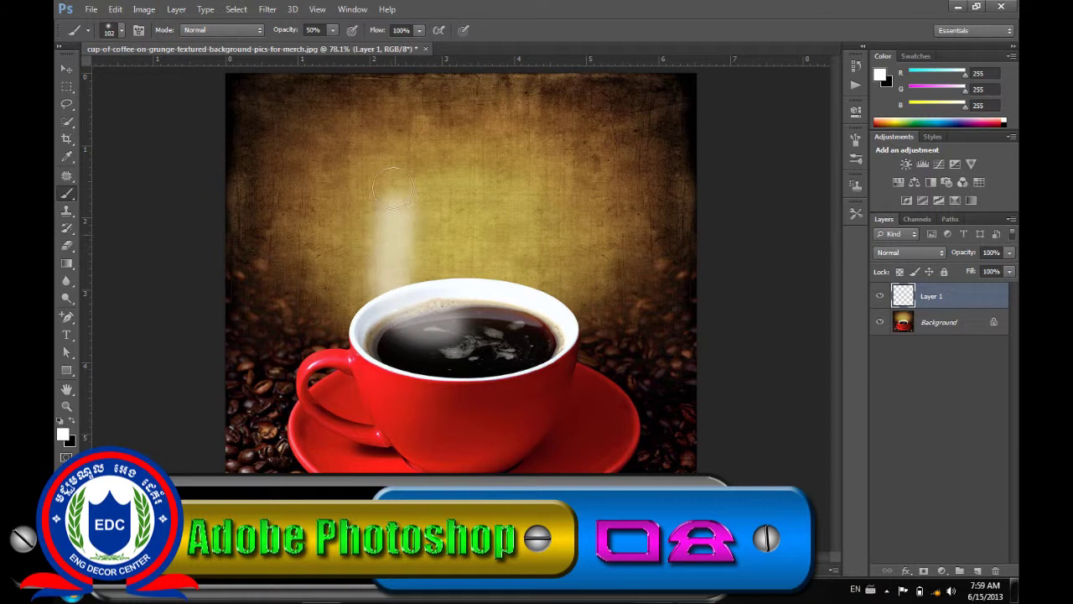
mouse_move(469, 315)
mouse_down()
mouse_move(493, 319)
mouse_move(612, 100)
mouse_up()
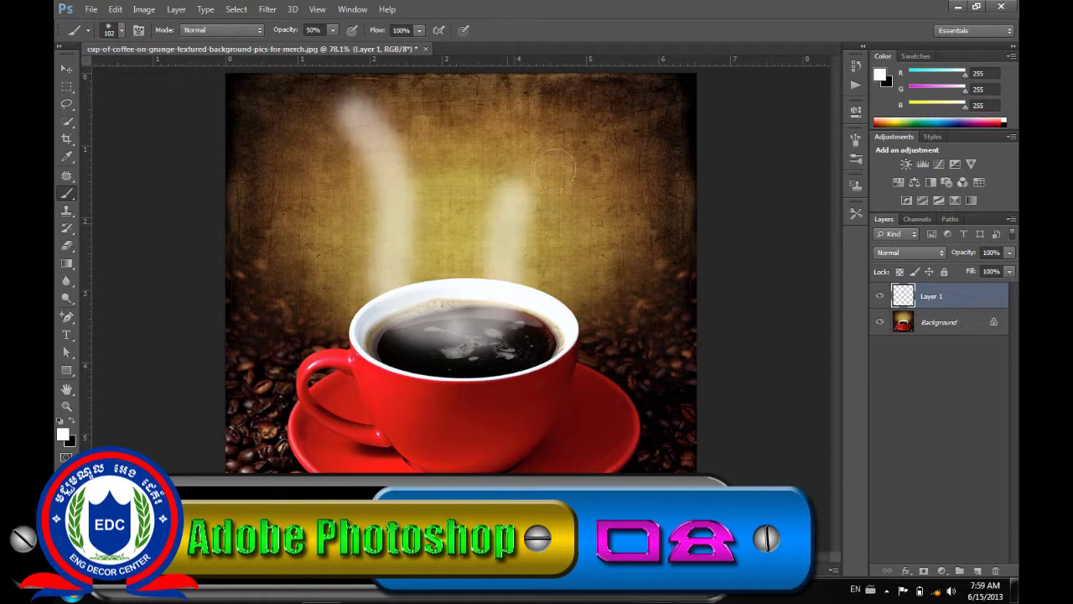
mouse_move(462, 323)
mouse_down()
mouse_move(470, 178)
mouse_move(411, 90)
mouse_up()
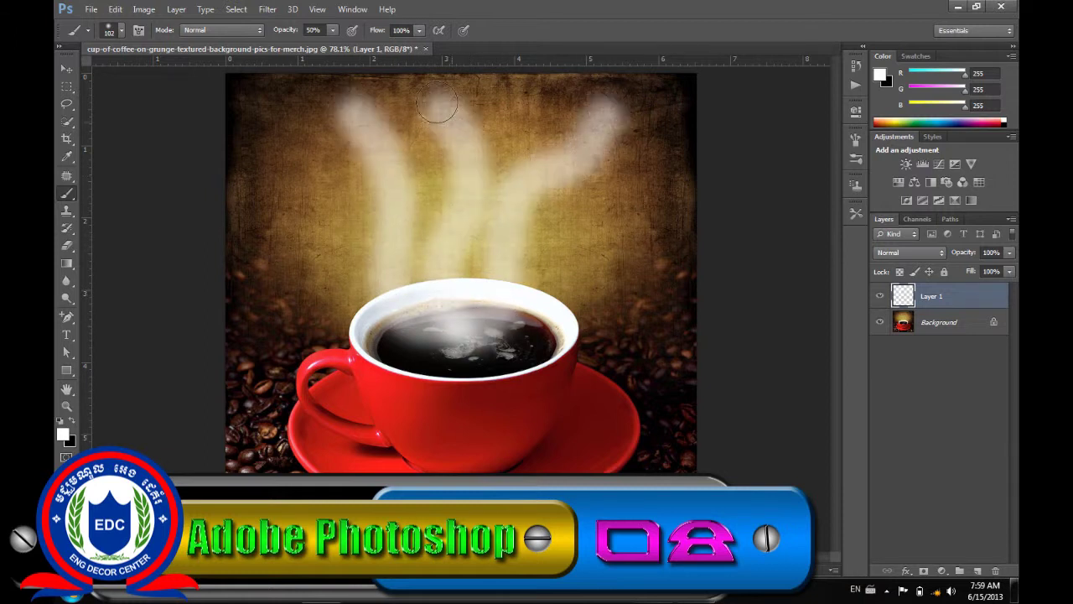
drag(535, 272, 622, 192)
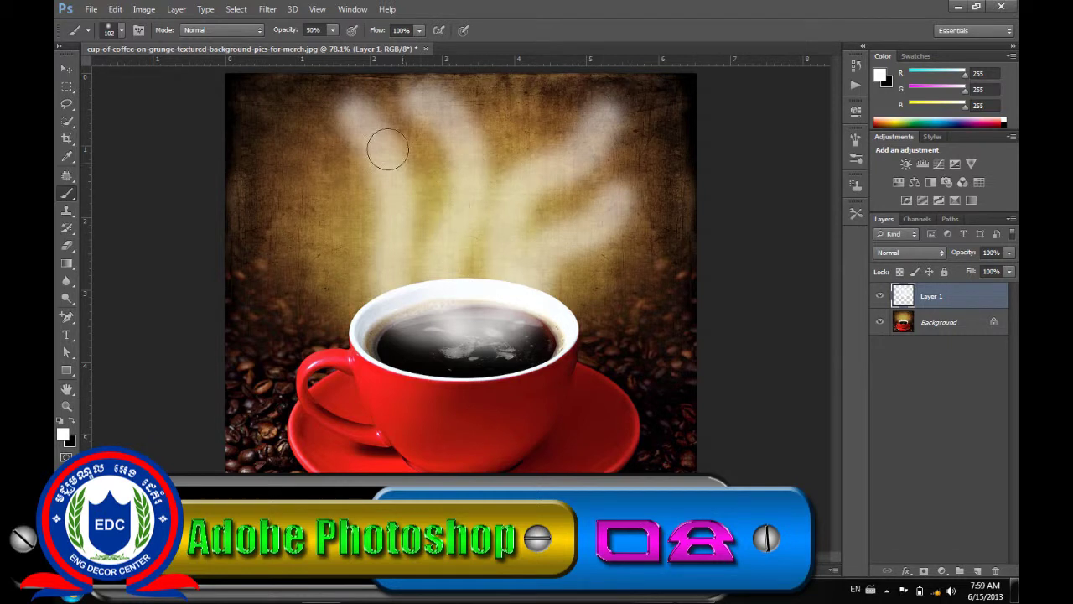
click(268, 10)
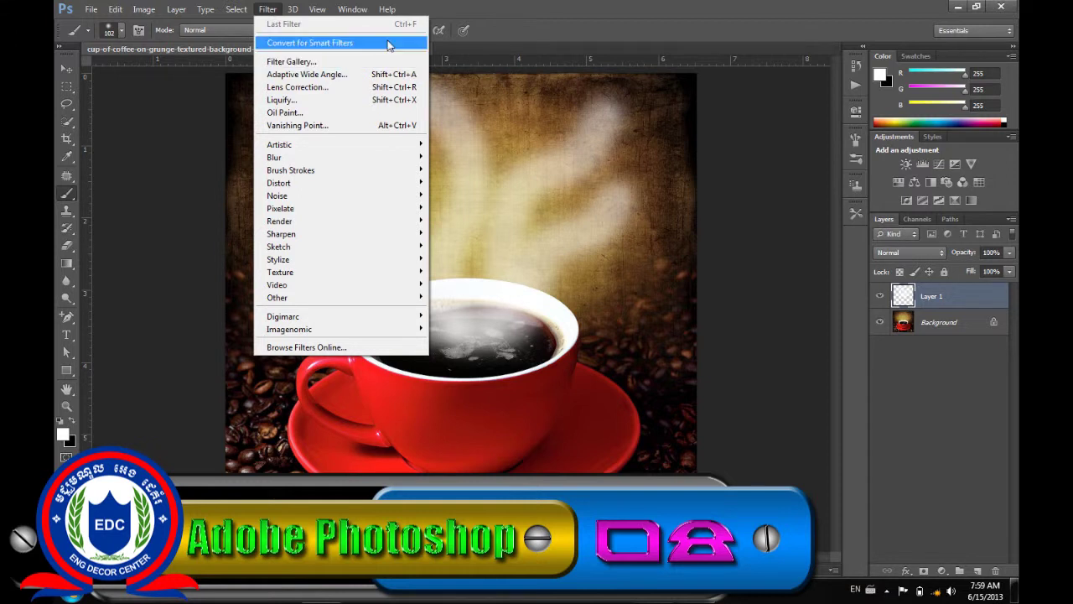
- Convert the steam layer Layer 1 into a smart object with Convert for Smart Filters
click(389, 45)
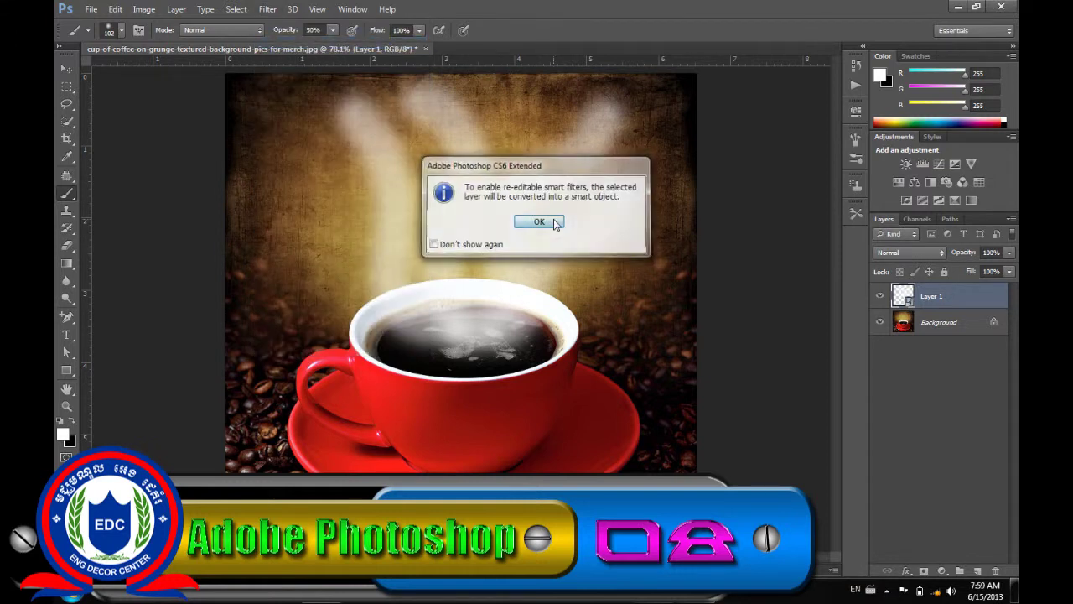
click(554, 224)
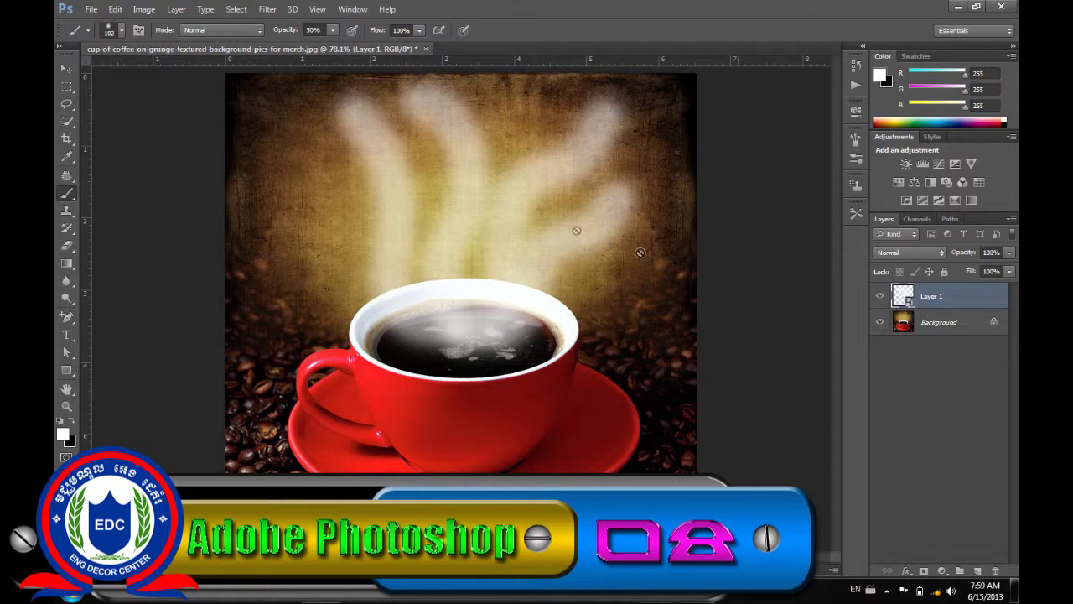
click(269, 11)
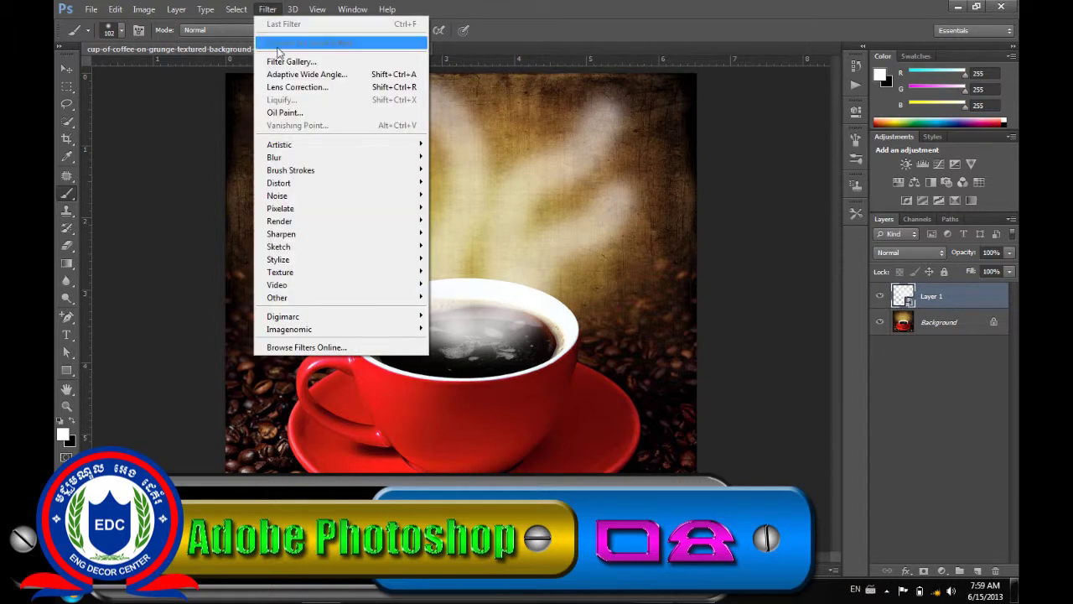
mouse_move(340, 297)
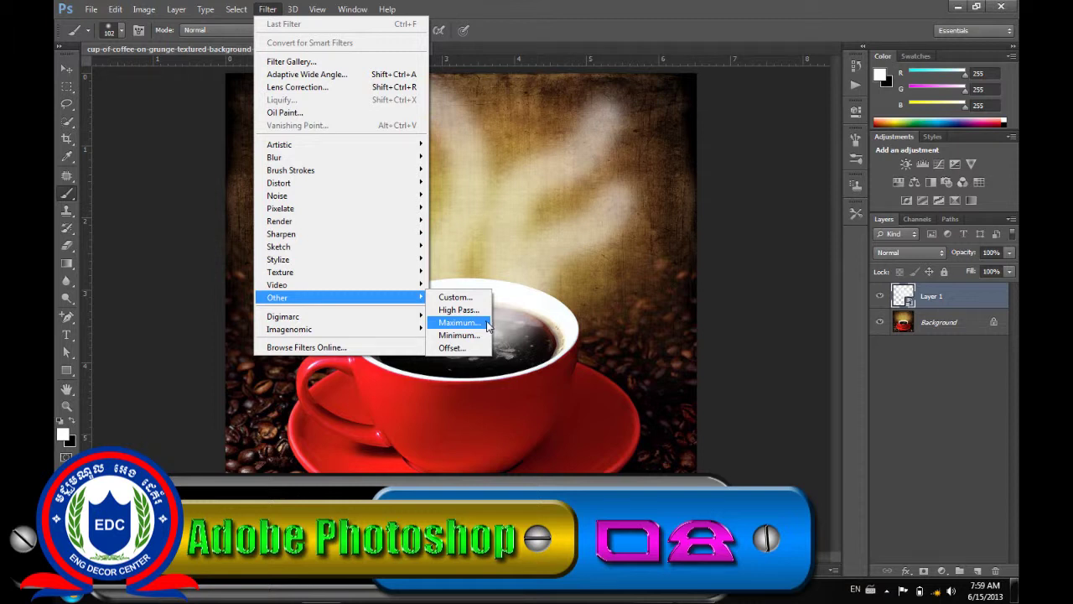
- Apply a Maximum filter with about 51-pixel radius to the steam on Layer 1
click(459, 322)
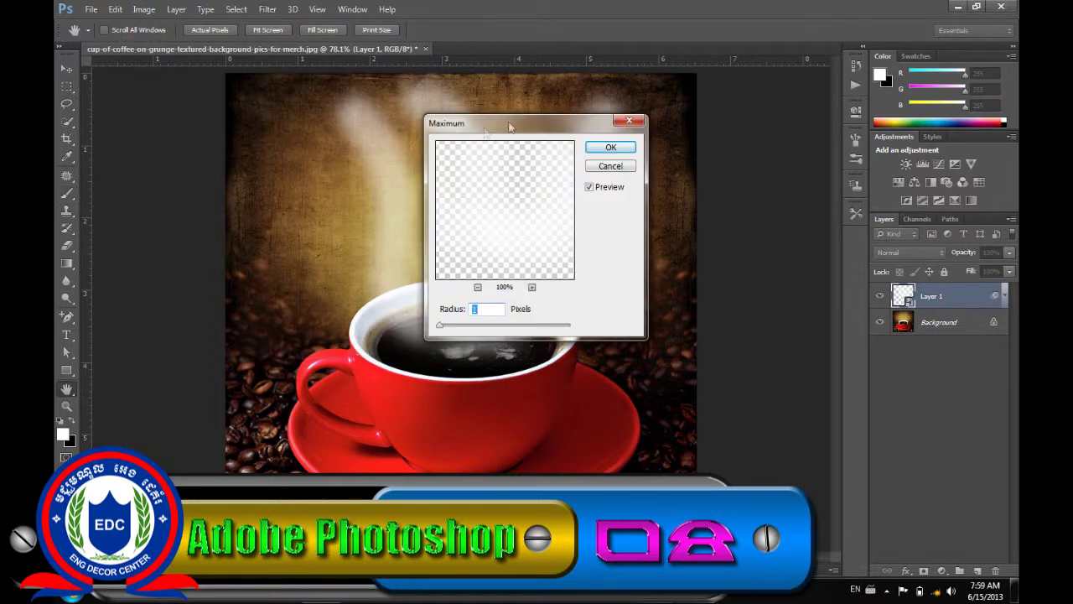
drag(485, 131, 761, 125)
drag(714, 323, 744, 325)
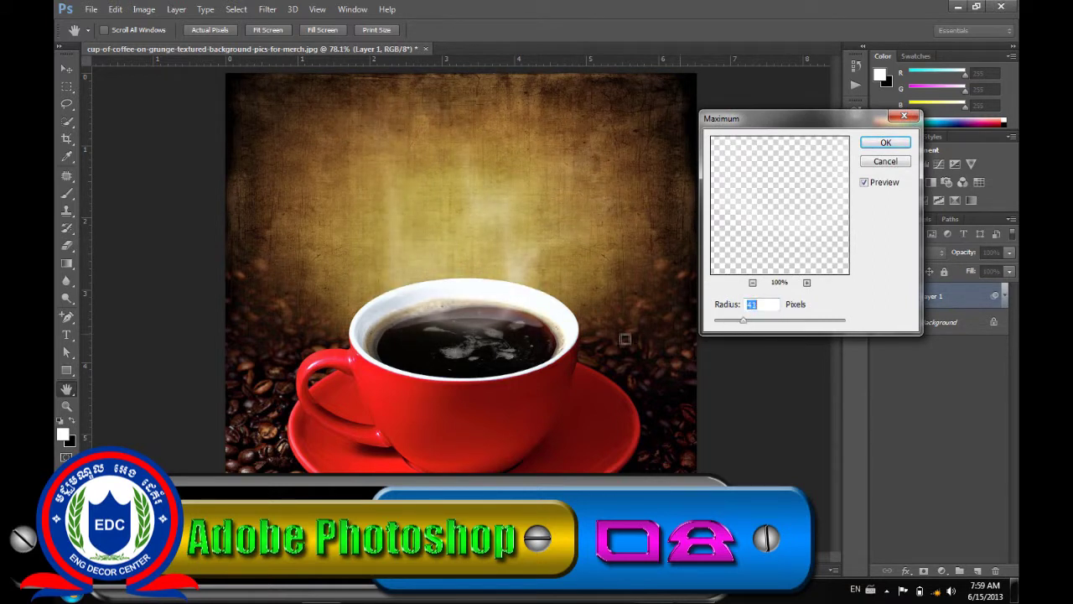
drag(743, 323, 739, 327)
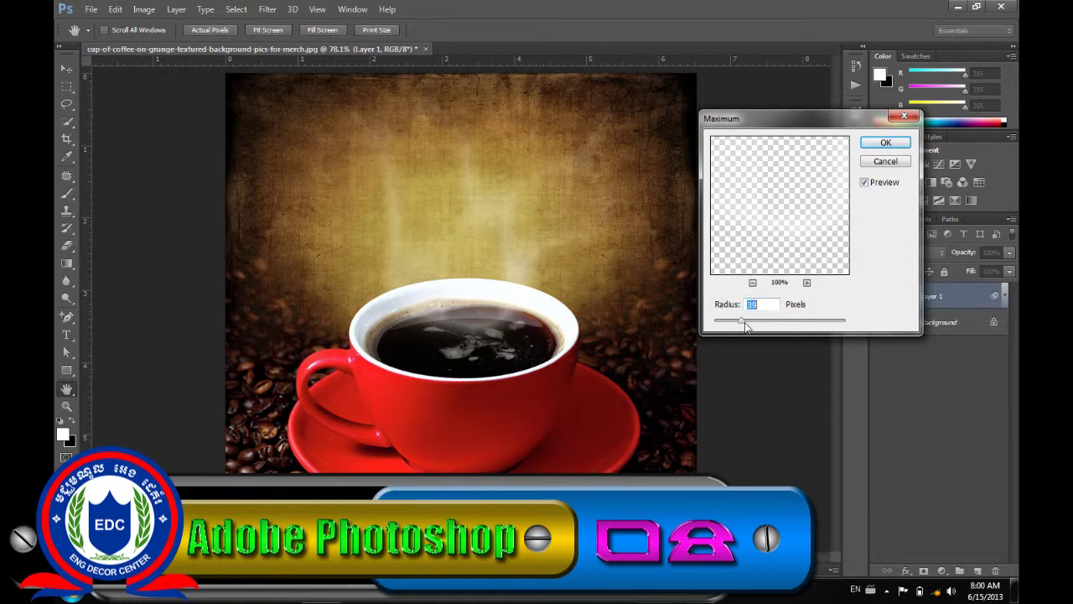
drag(739, 327, 748, 326)
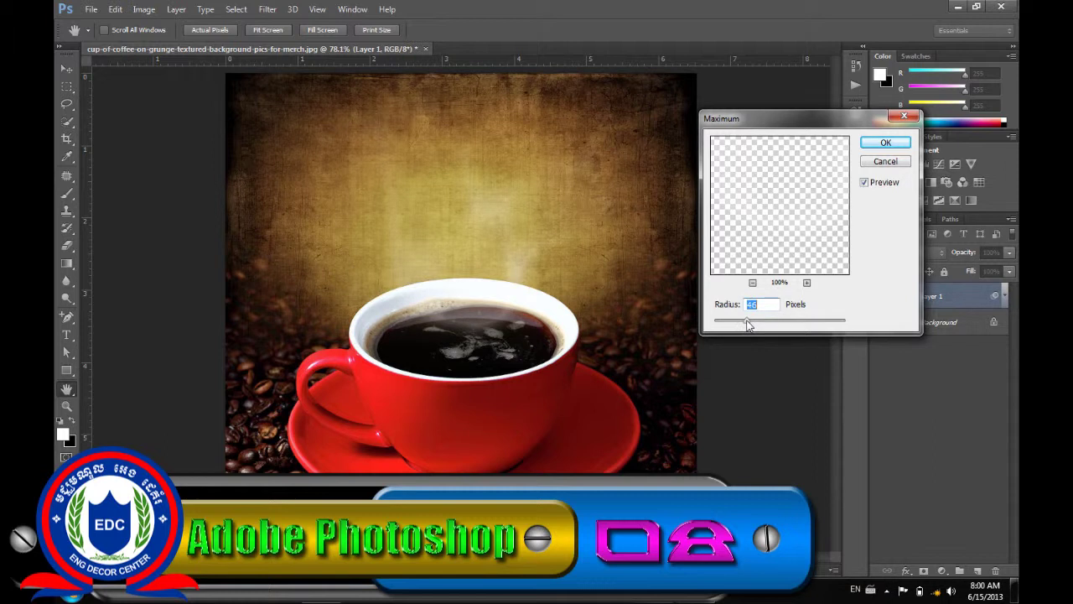
click(880, 143)
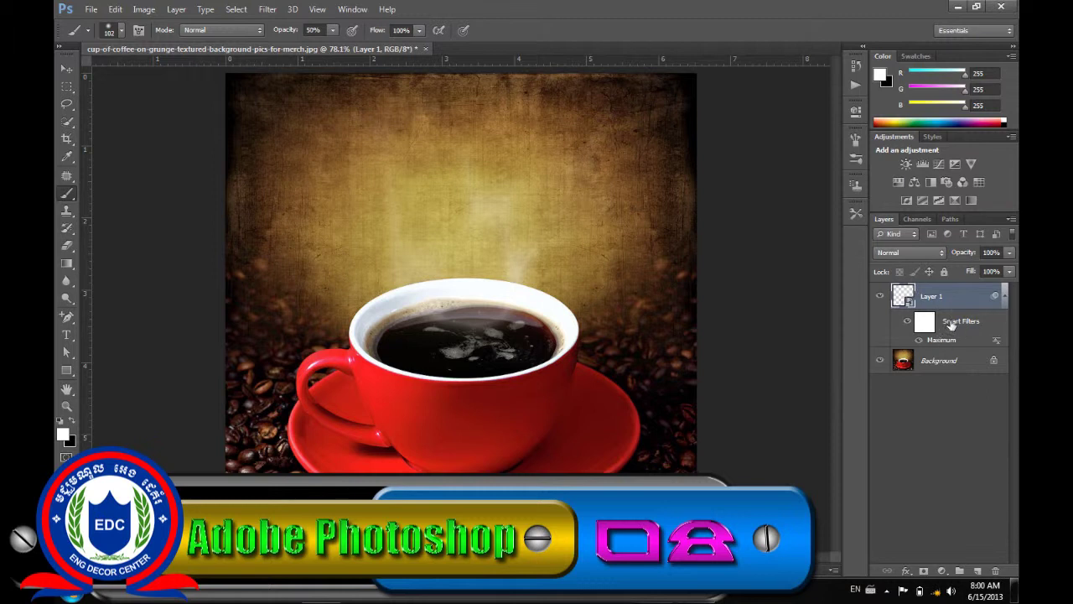
double_click(925, 323)
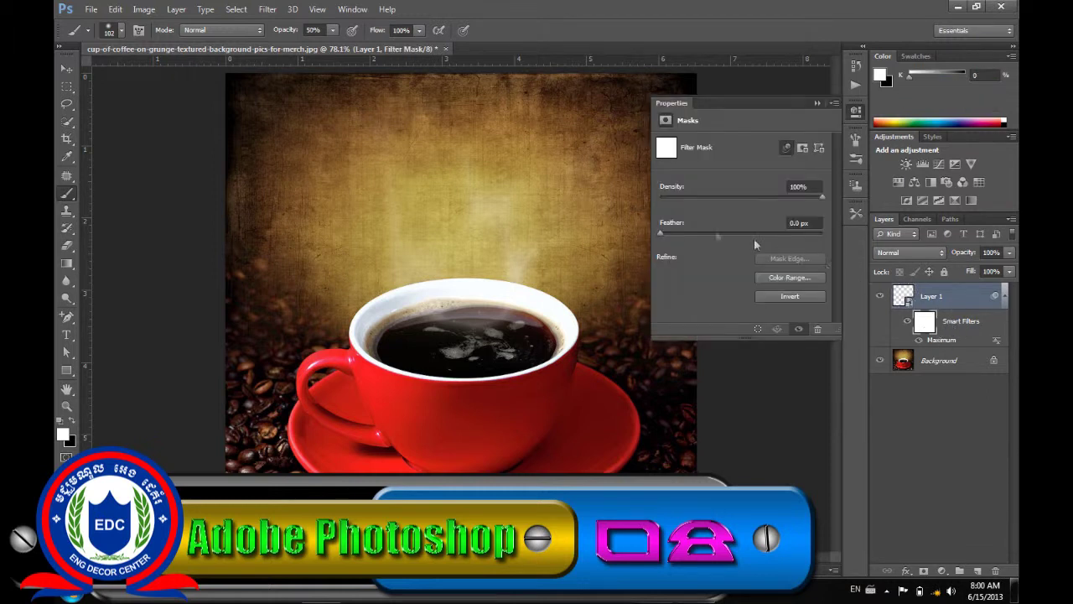
drag(663, 230, 725, 231)
drag(726, 231, 656, 233)
click(855, 110)
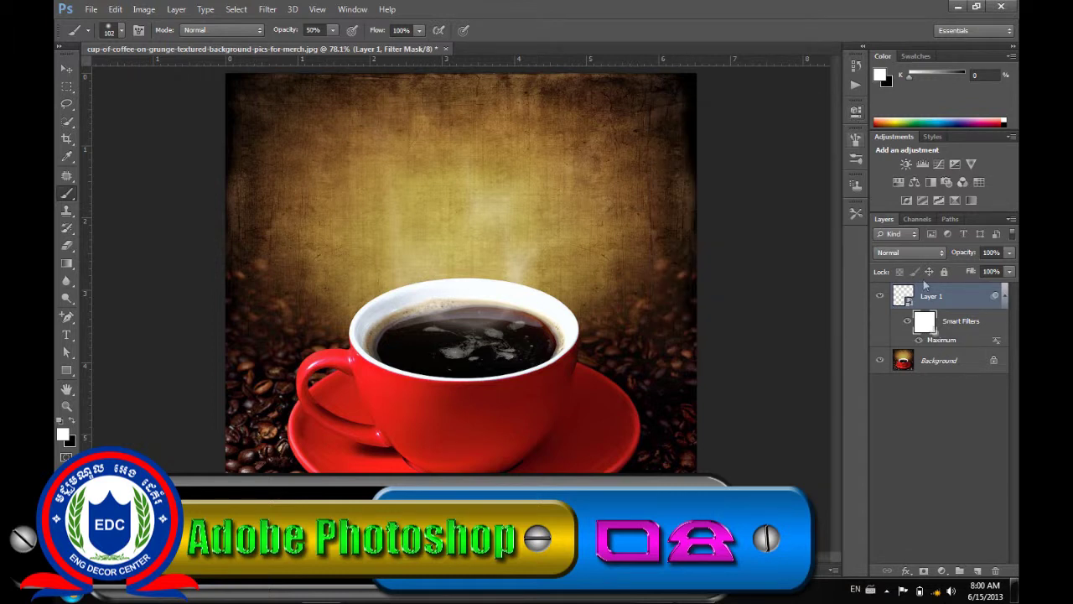
double_click(997, 343)
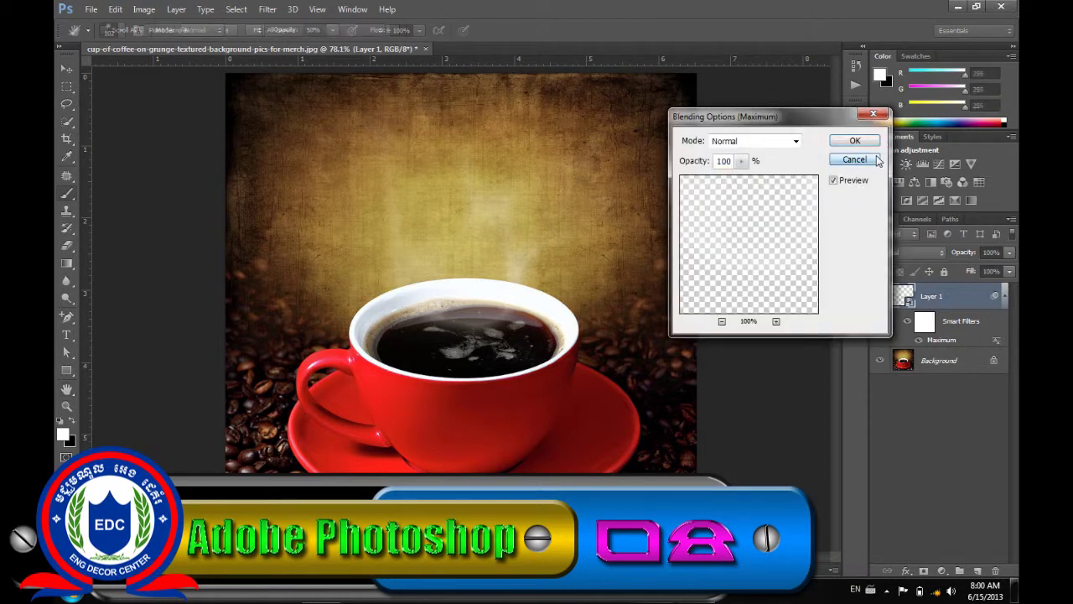
key(Return)
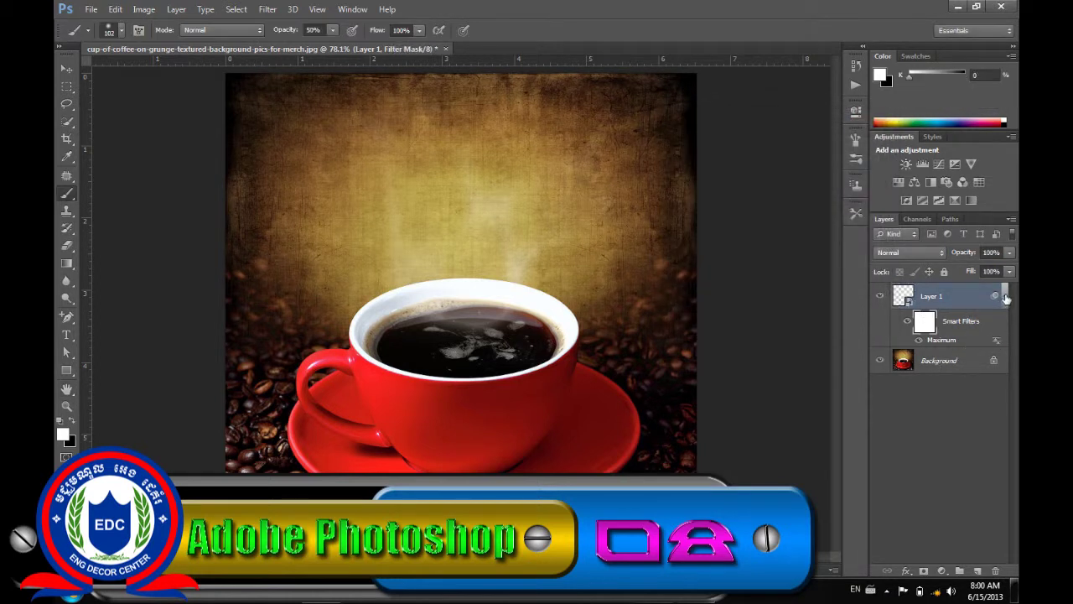
click(1005, 297)
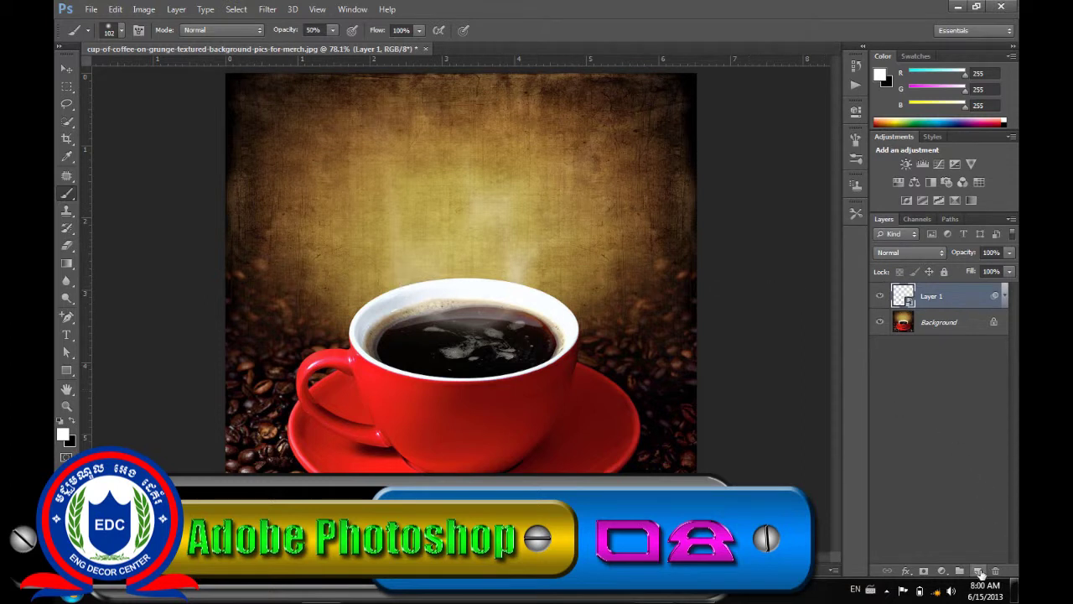
click(977, 571)
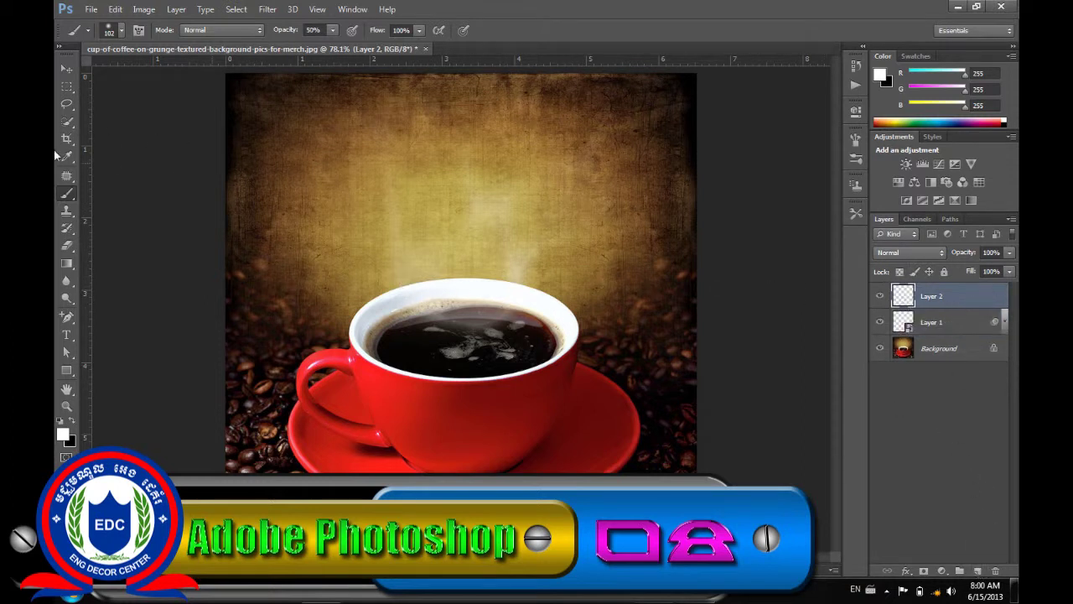
- Paint soft white steam wisps rising from the cup on Layer 2
mouse_move(478, 337)
mouse_down()
mouse_move(431, 340)
mouse_move(331, 118)
mouse_up()
drag(461, 336, 431, 94)
drag(474, 336, 620, 189)
mouse_move(445, 308)
mouse_down()
mouse_move(377, 221)
mouse_move(324, 93)
mouse_up()
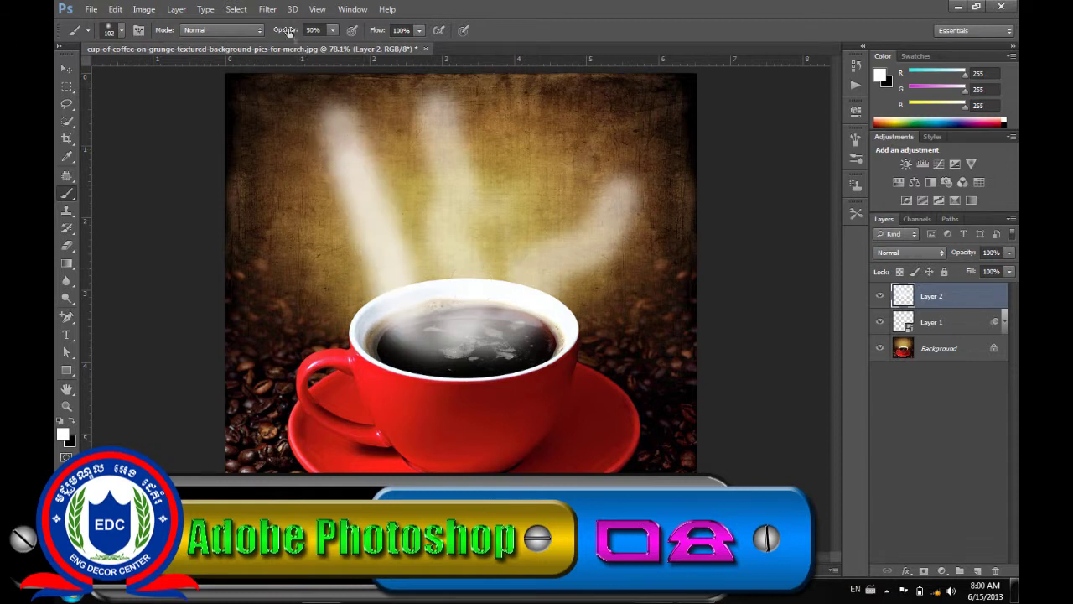
- Apply a Maximum filter of about 43 px radius to Layer 2's steam
click(267, 9)
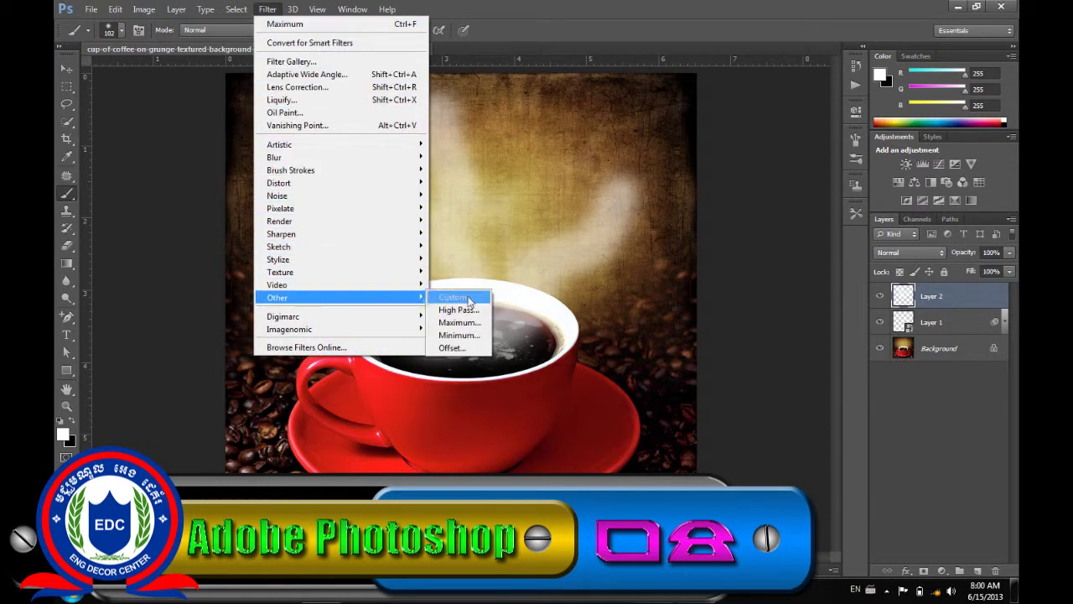
click(459, 322)
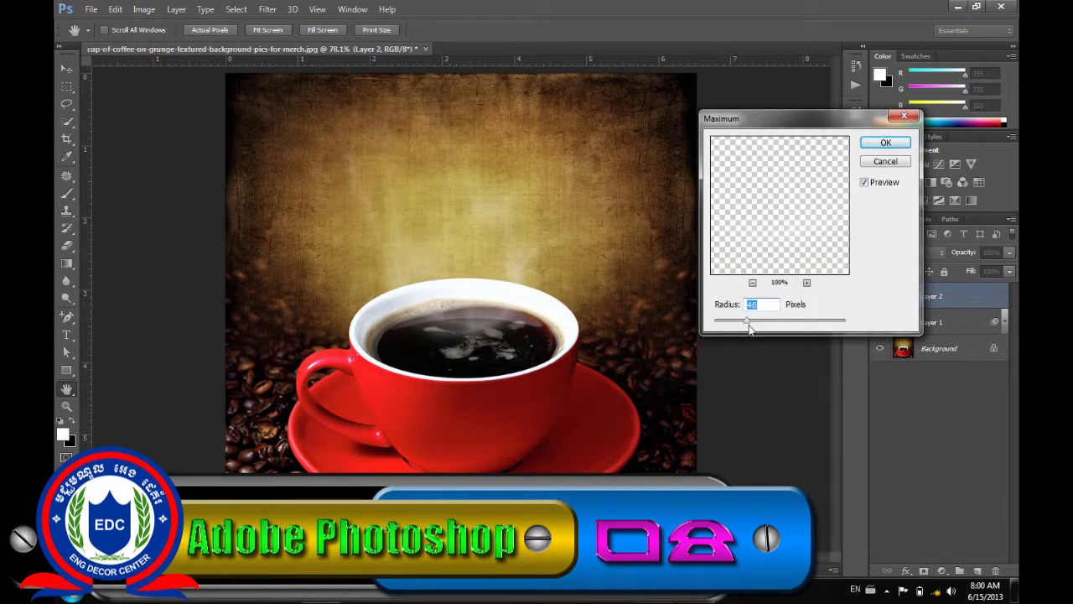
drag(744, 329, 746, 325)
click(884, 148)
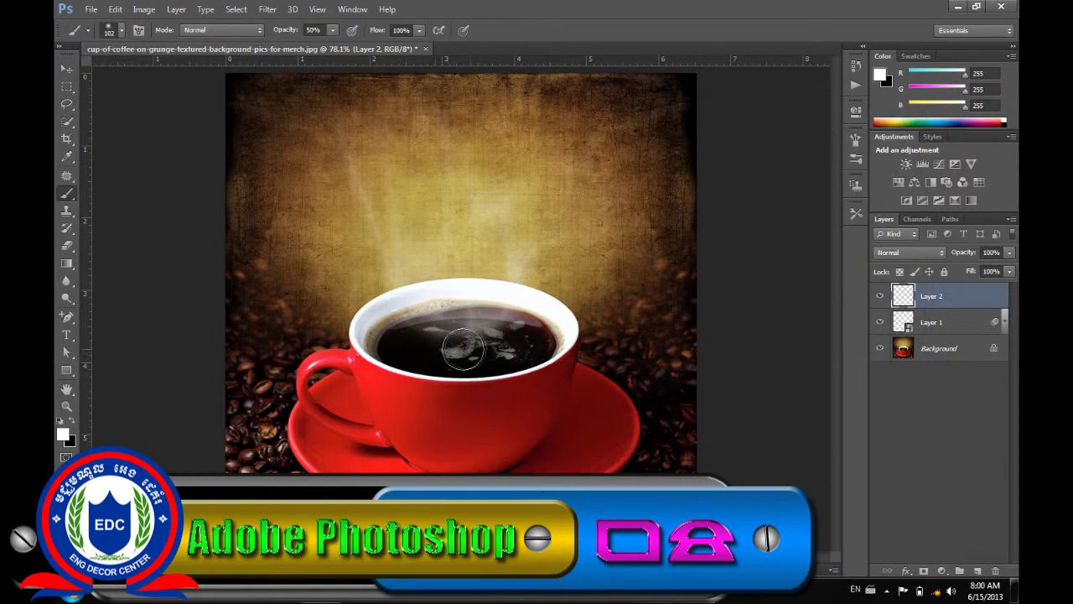
- Paint more steam streaks rising vertically, up-left and up-right above the cup
drag(457, 348, 474, 99)
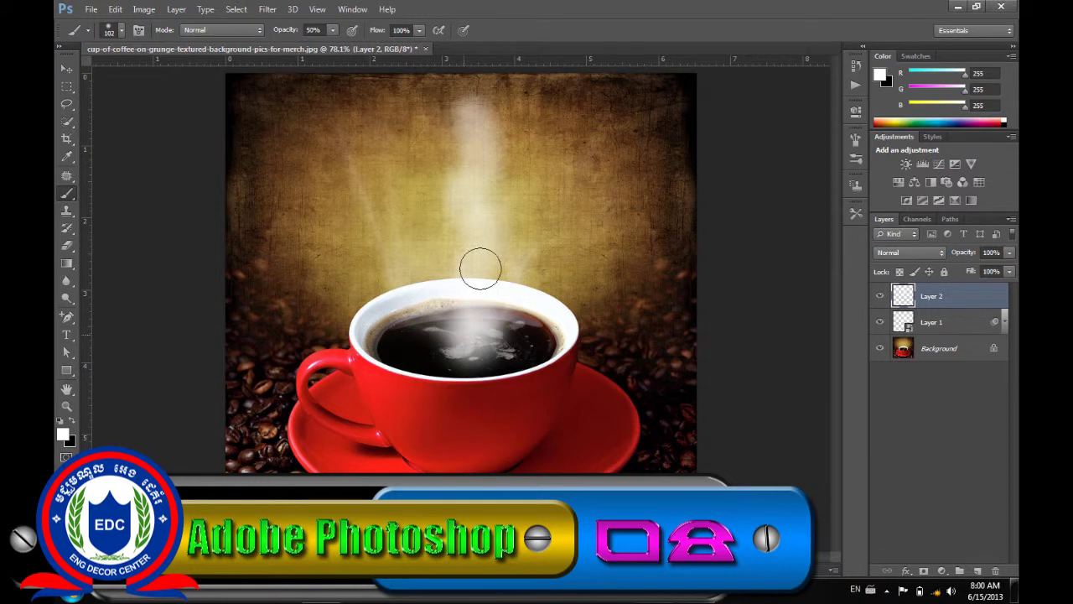
drag(478, 314, 486, 137)
drag(472, 328, 412, 164)
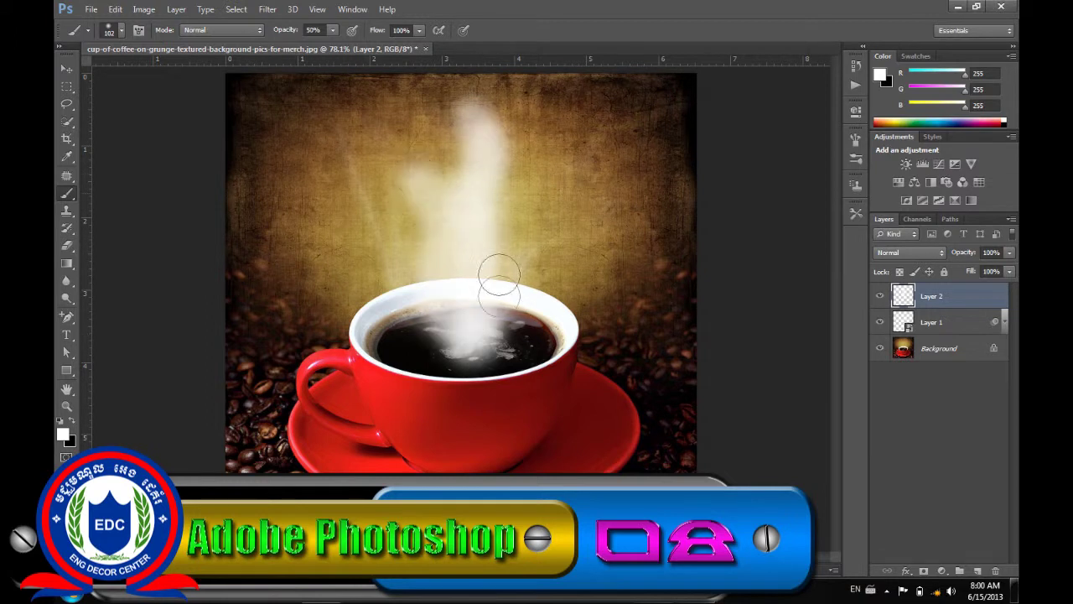
drag(513, 328, 606, 127)
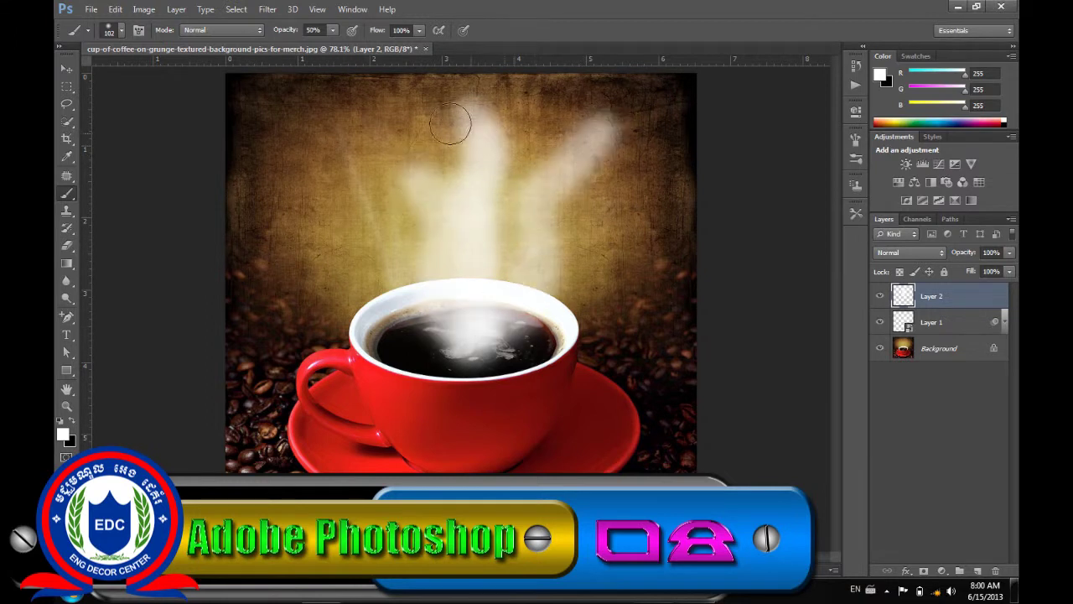
- Apply a Maximum filter with 31-pixel radius to Layer 2's steam
click(268, 9)
mouse_move(278, 298)
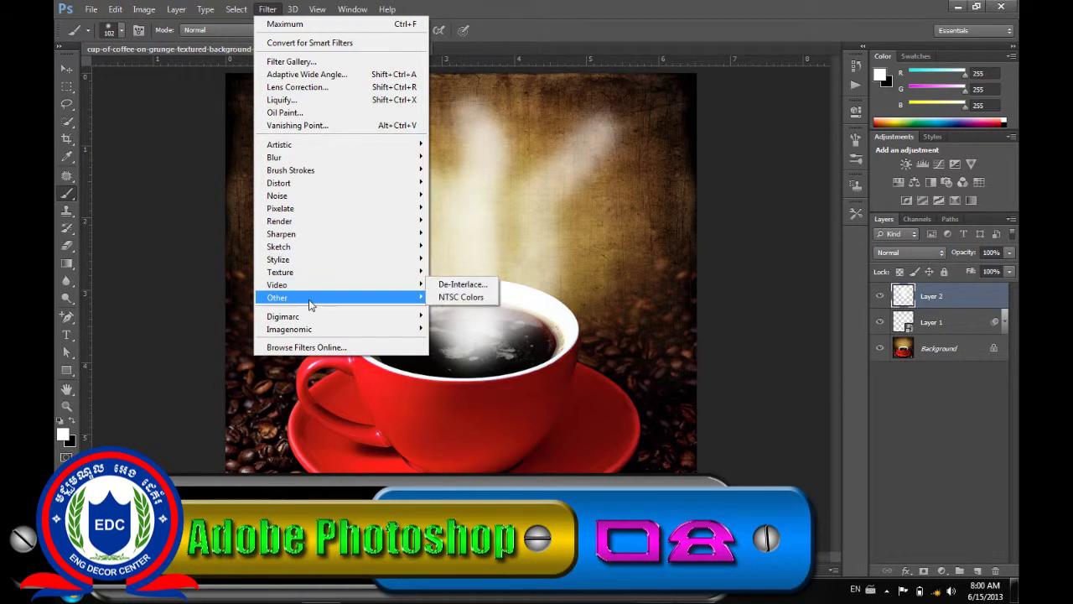
click(457, 322)
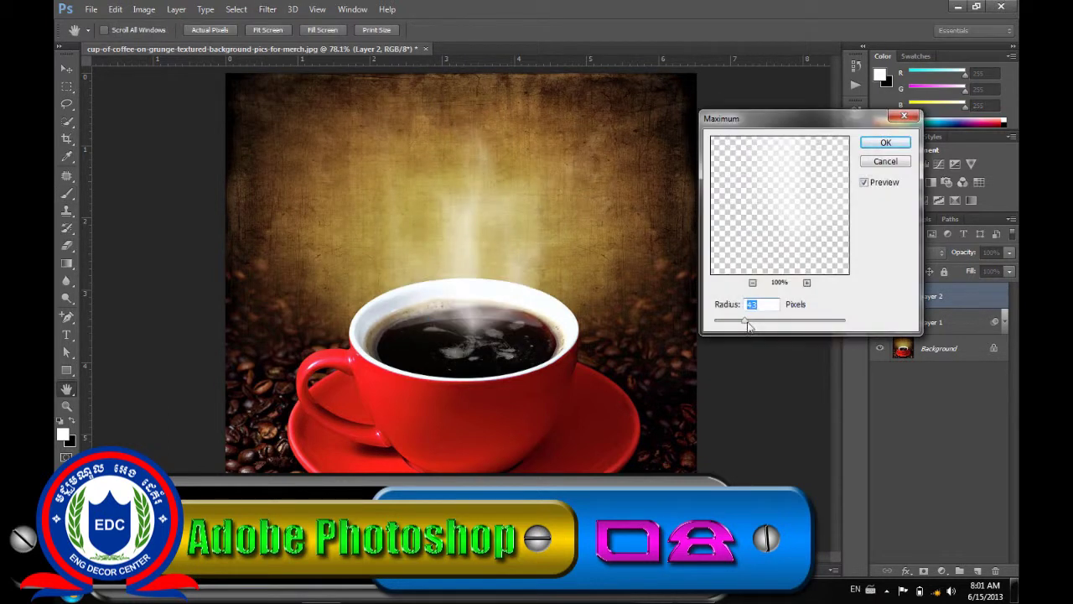
mouse_move(751, 326)
mouse_down()
mouse_move(766, 324)
mouse_move(737, 324)
mouse_up()
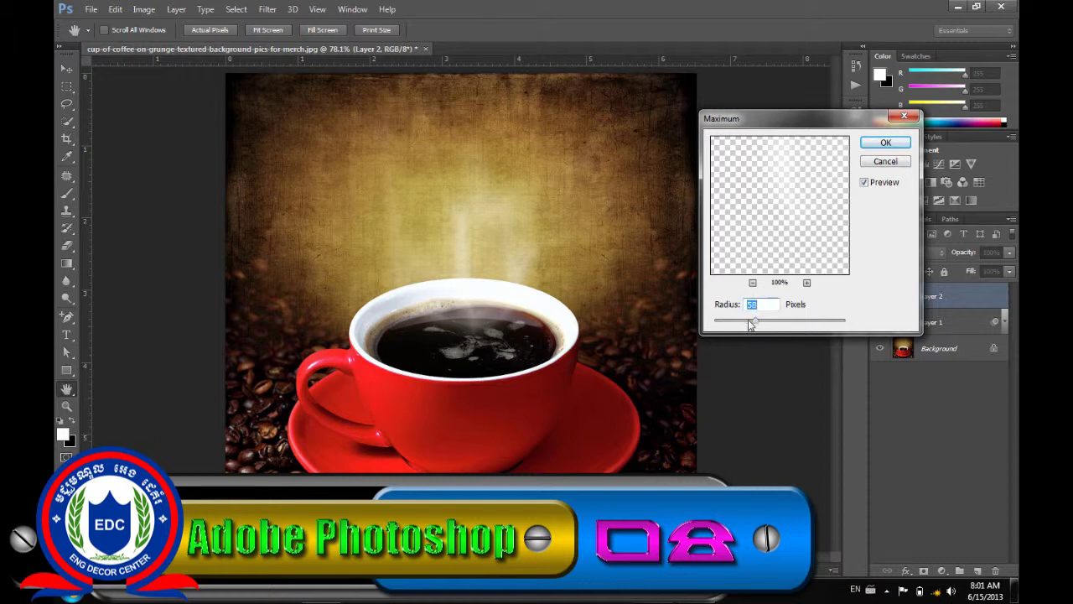
drag(737, 324, 738, 325)
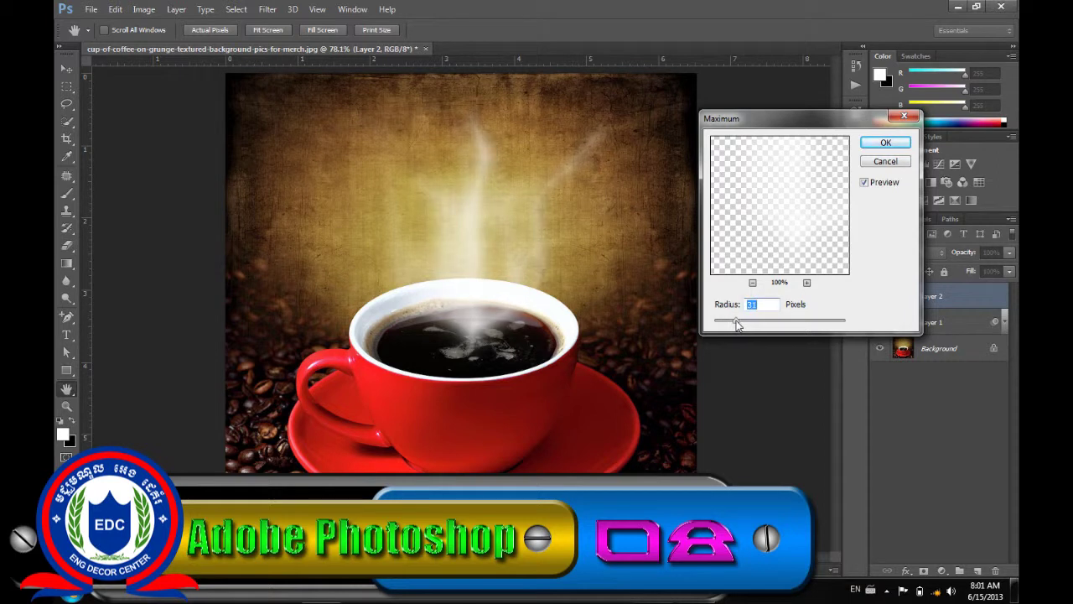
click(886, 144)
key(b)
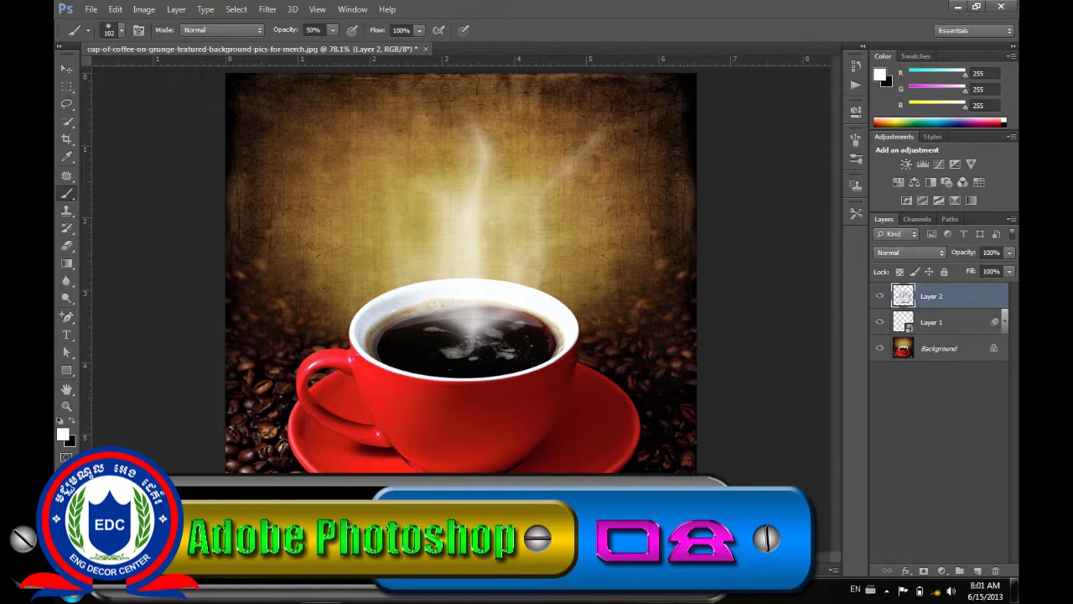
- Use Select Pixels on Layer 2 to load the steam selection, then add new Layer 3
right_click(902, 299)
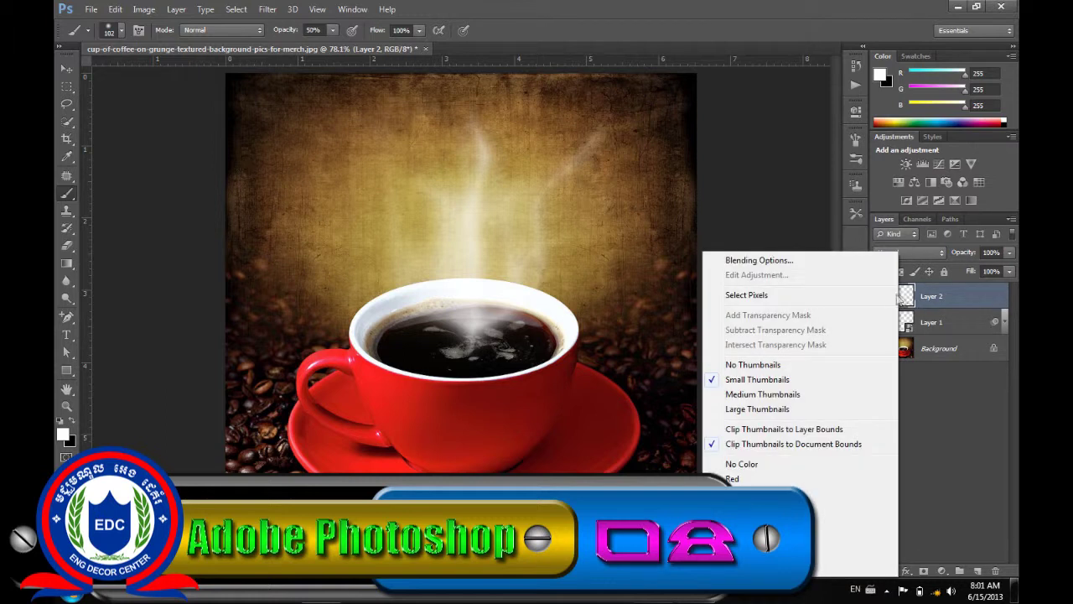
click(847, 296)
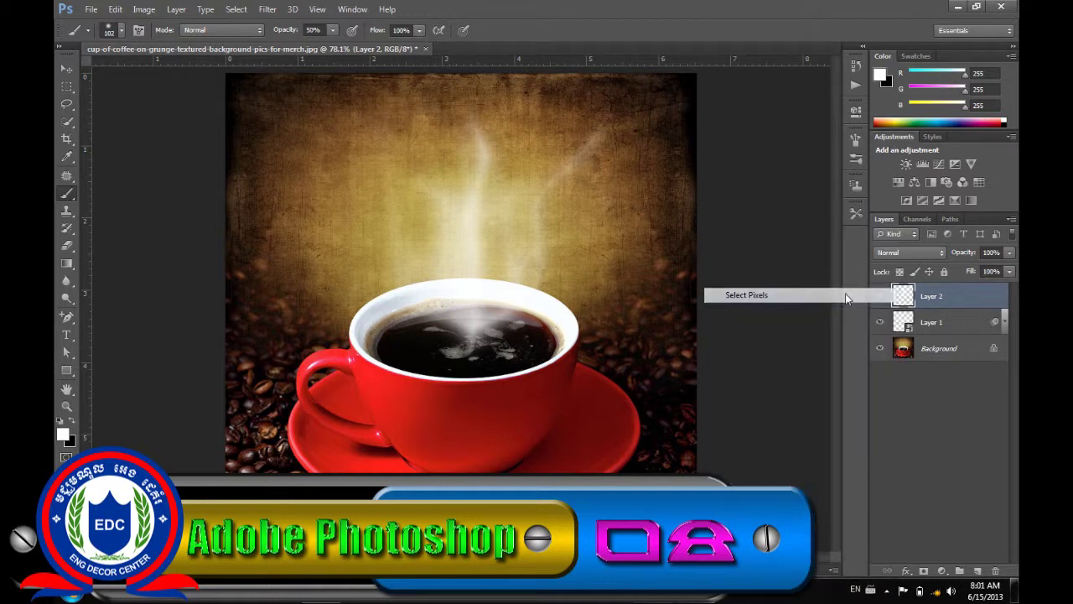
right_click(898, 298)
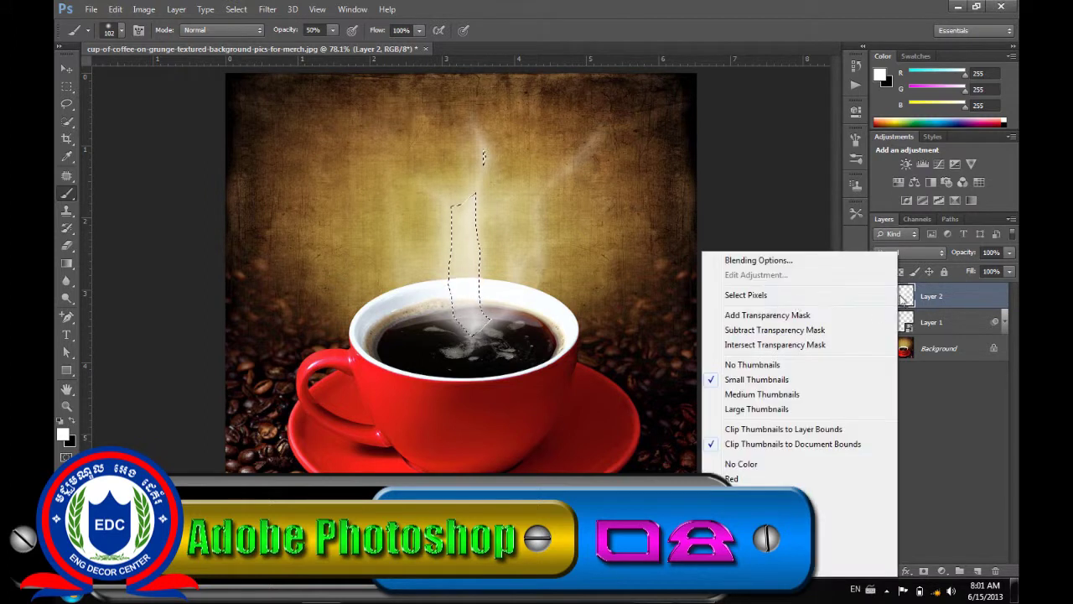
click(797, 298)
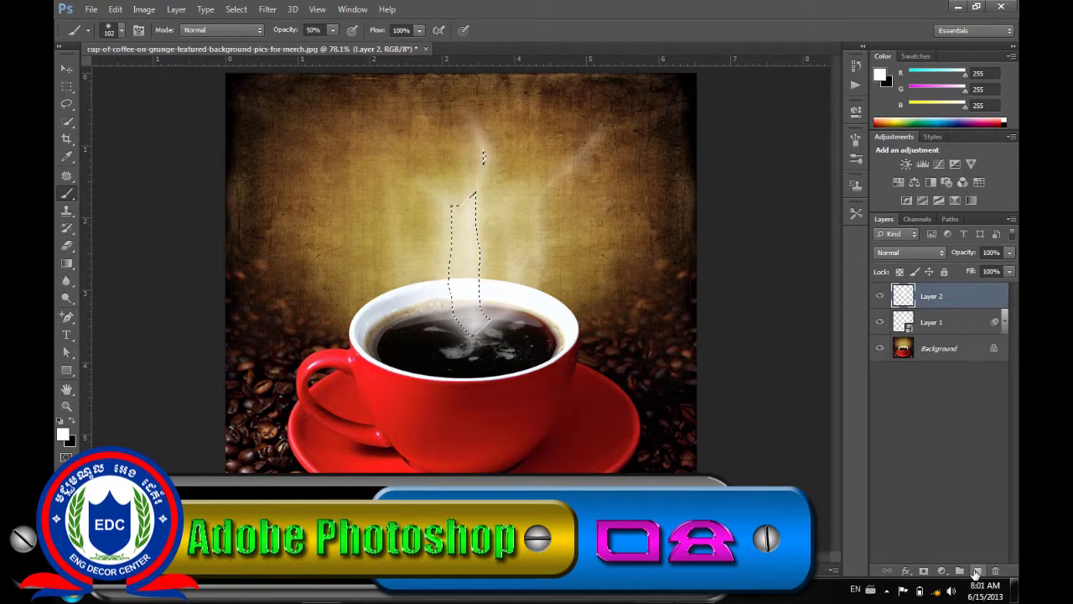
click(977, 571)
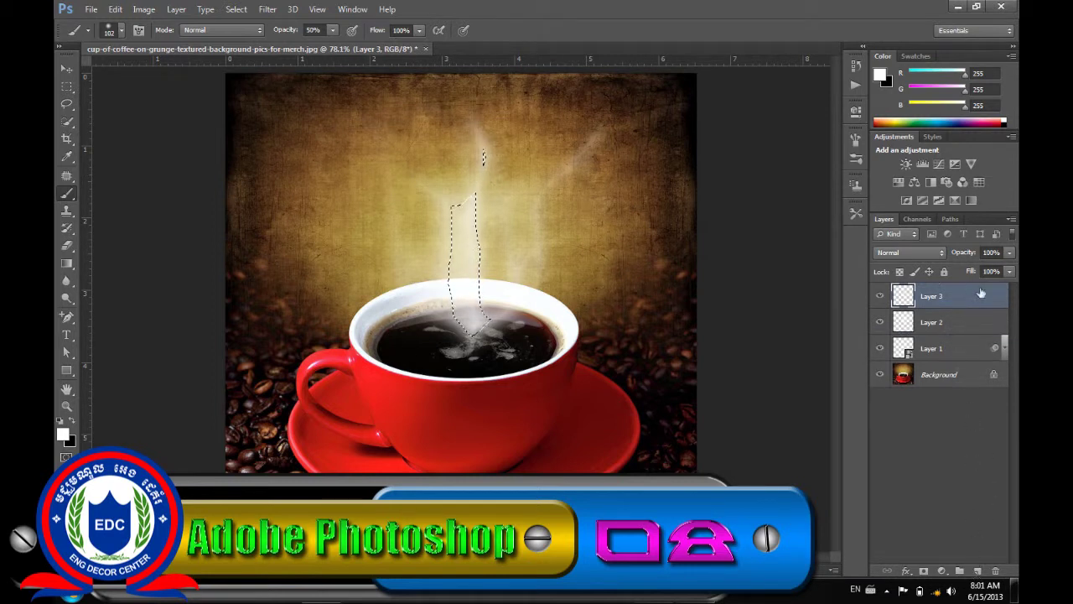
- Fill the steam selection on Layer 3 with Render > Clouds
click(267, 9)
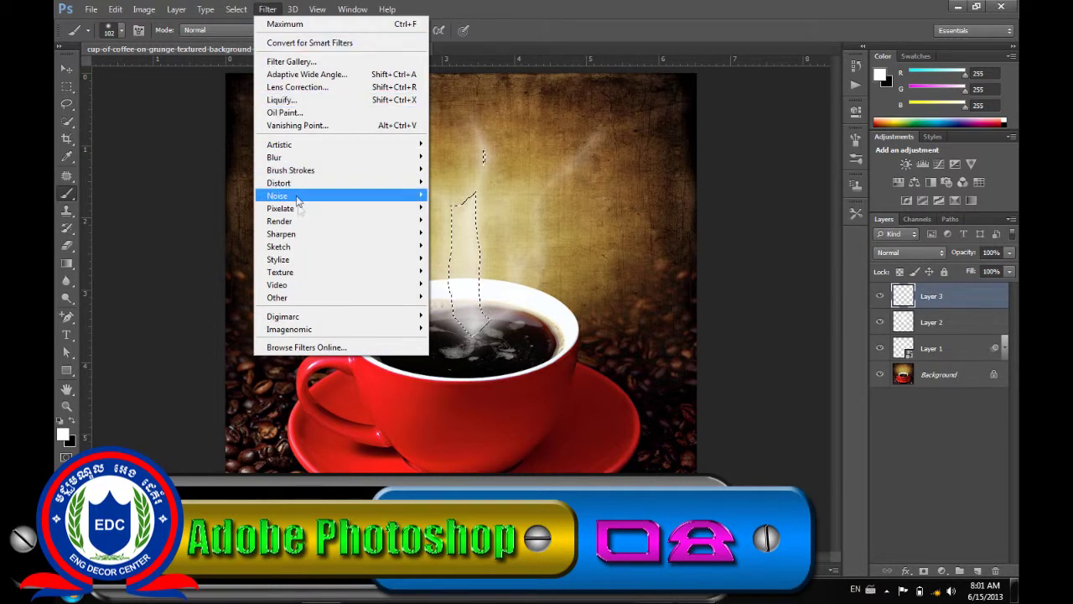
mouse_move(280, 221)
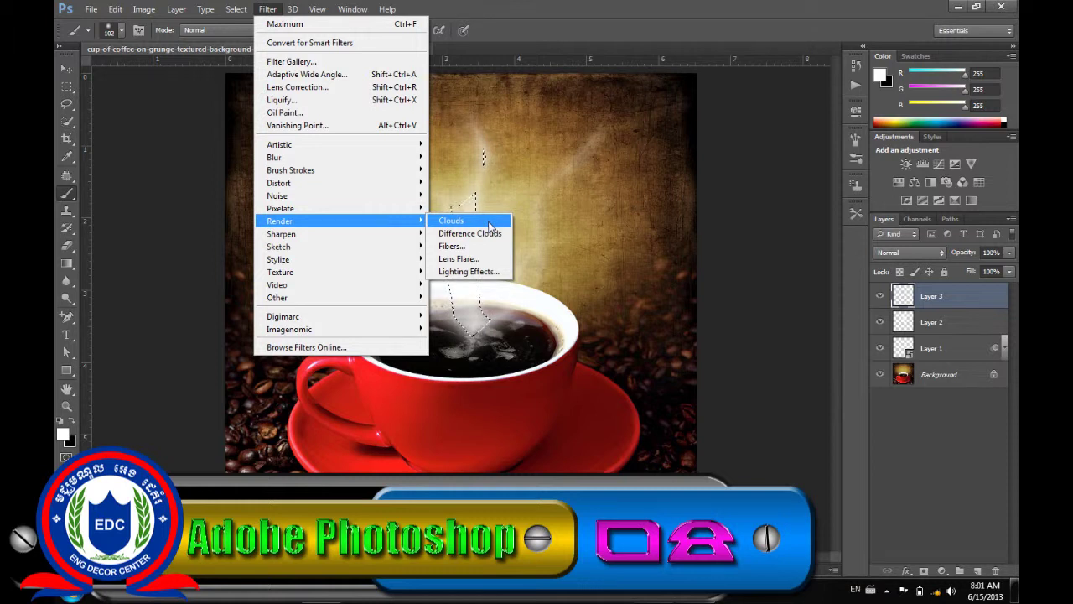
click(489, 222)
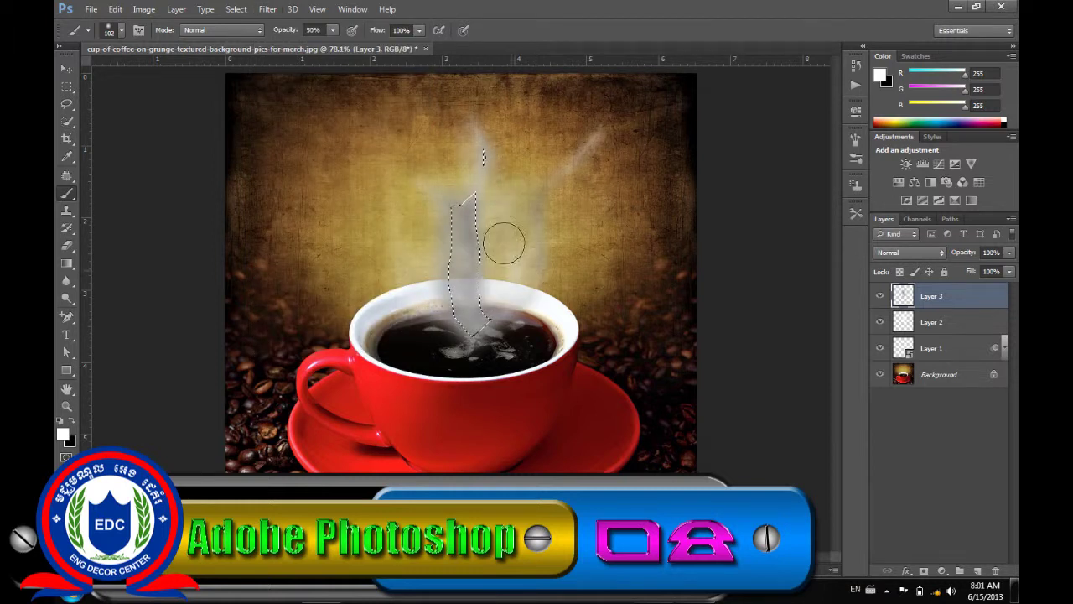
- Lower Layer 3's opacity to 20% and clear the steam selection
click(1010, 271)
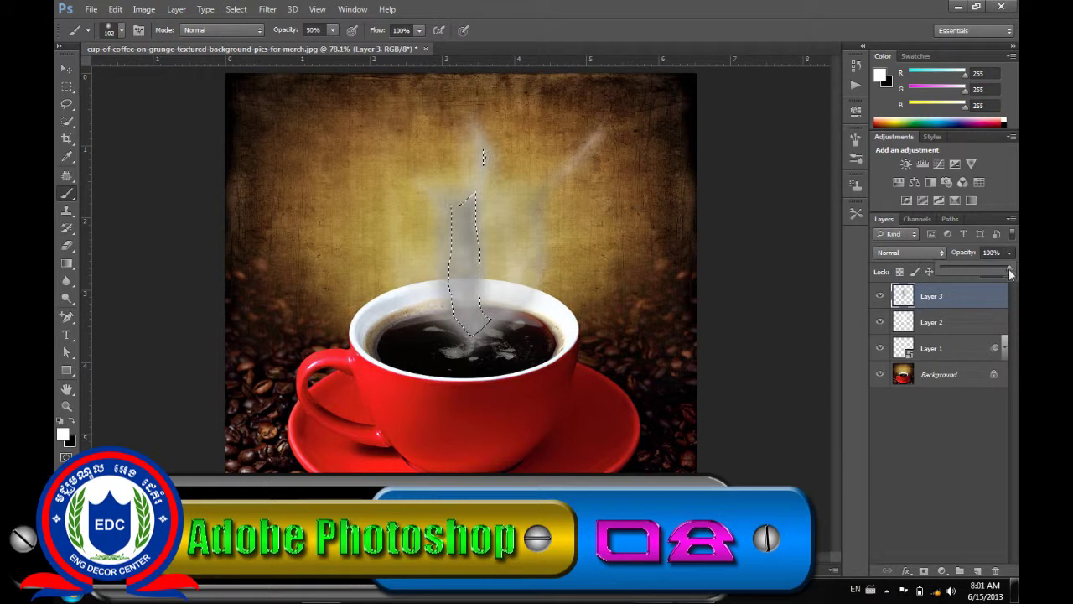
drag(979, 271, 983, 270)
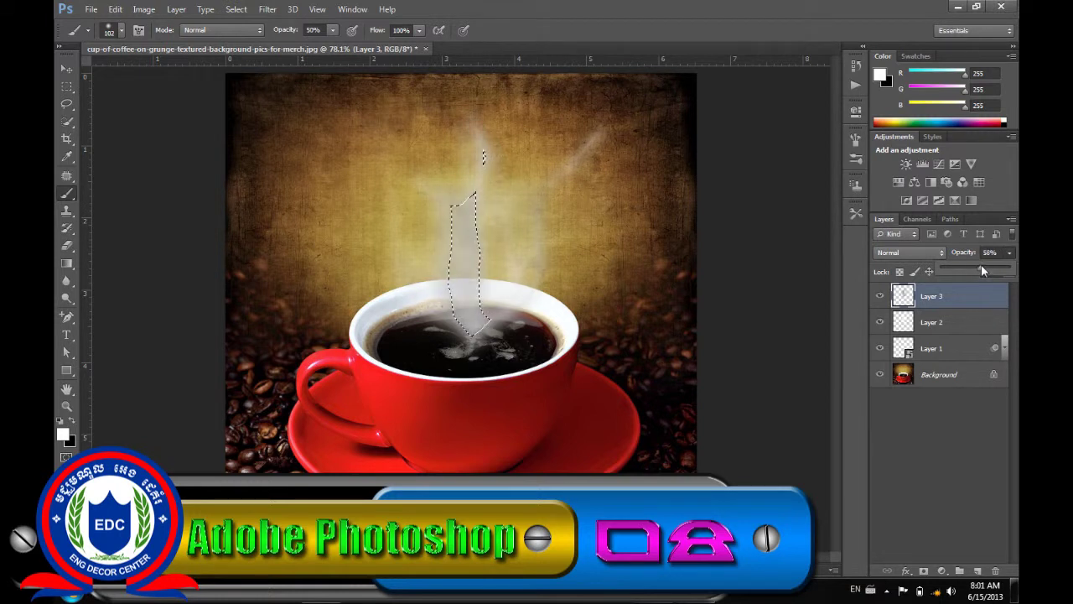
drag(960, 268, 962, 273)
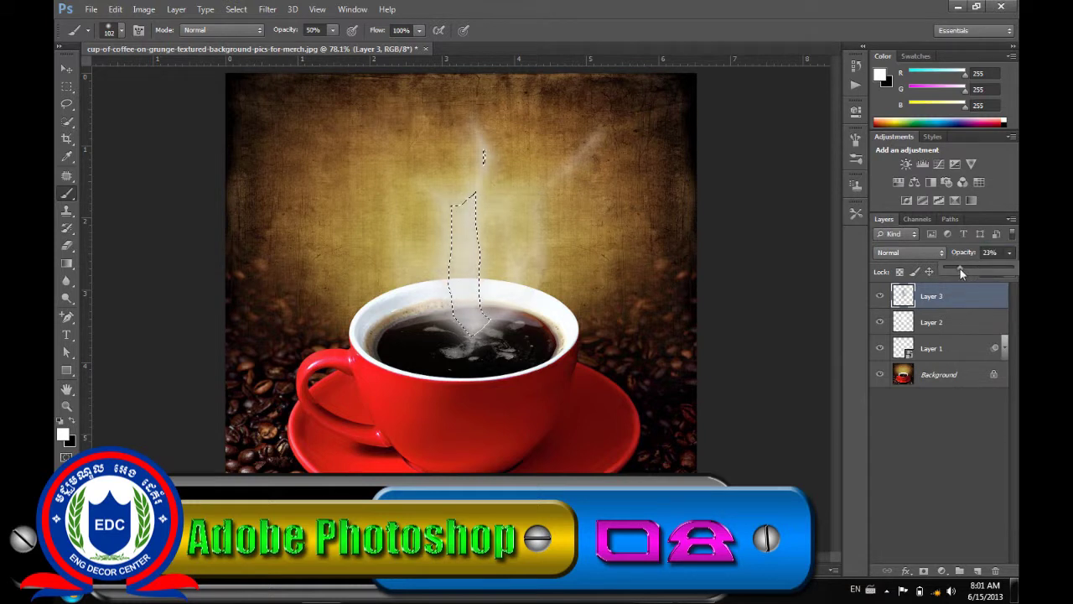
drag(959, 270, 958, 270)
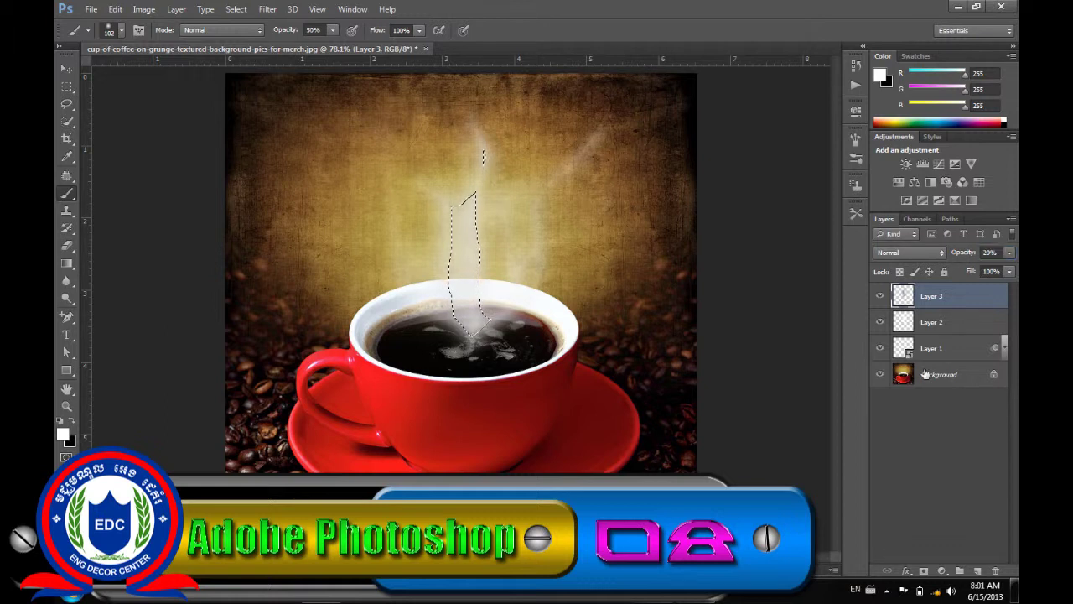
key(ctrl+d)
key(v)
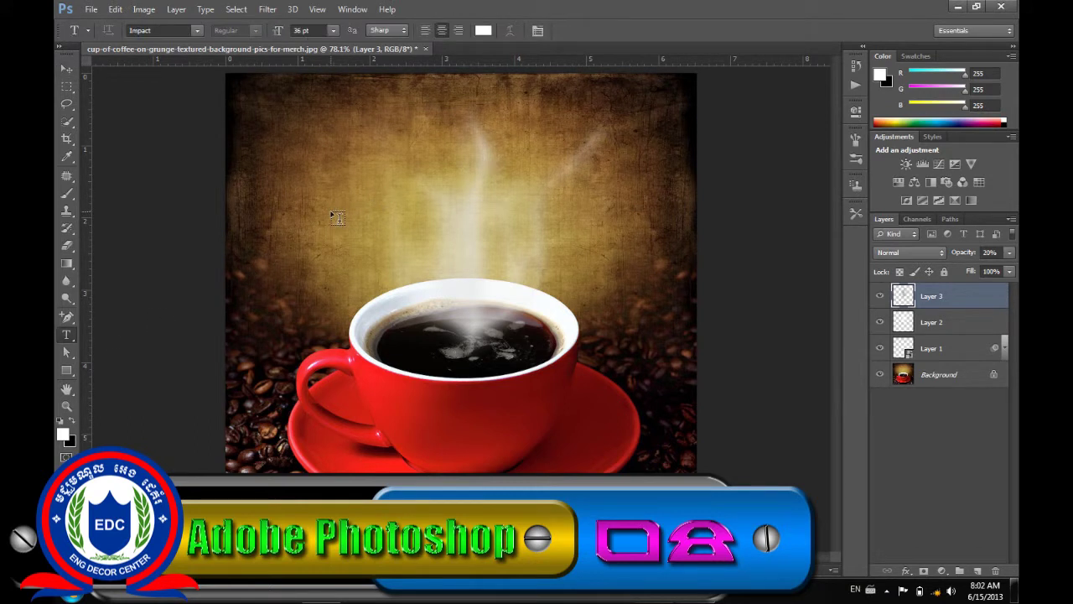
- Start a text layer near the top with black colour and 24 pt size
click(286, 195)
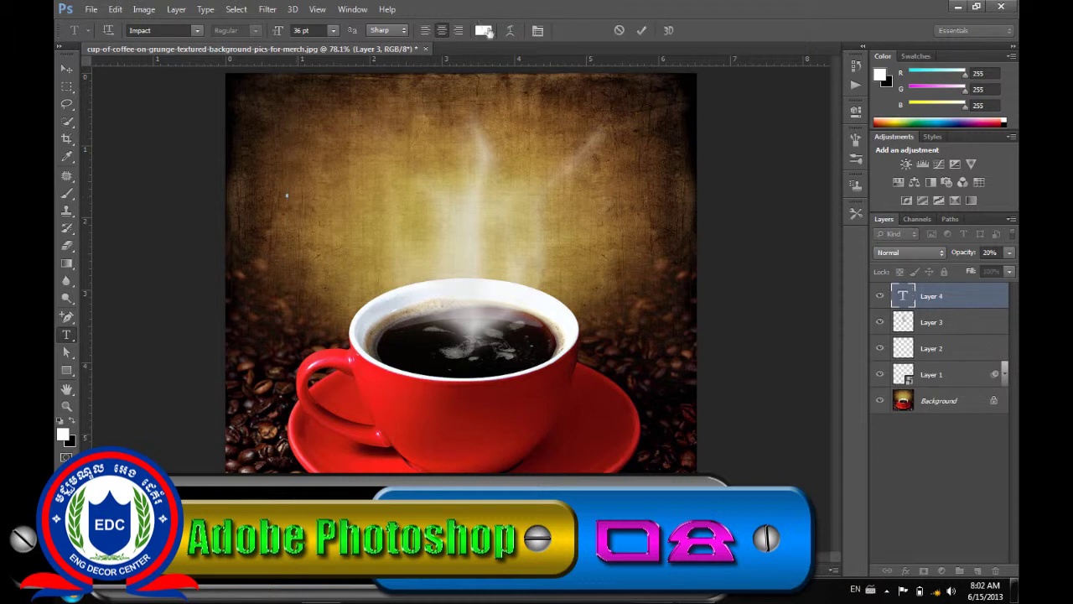
click(483, 31)
drag(614, 359, 578, 437)
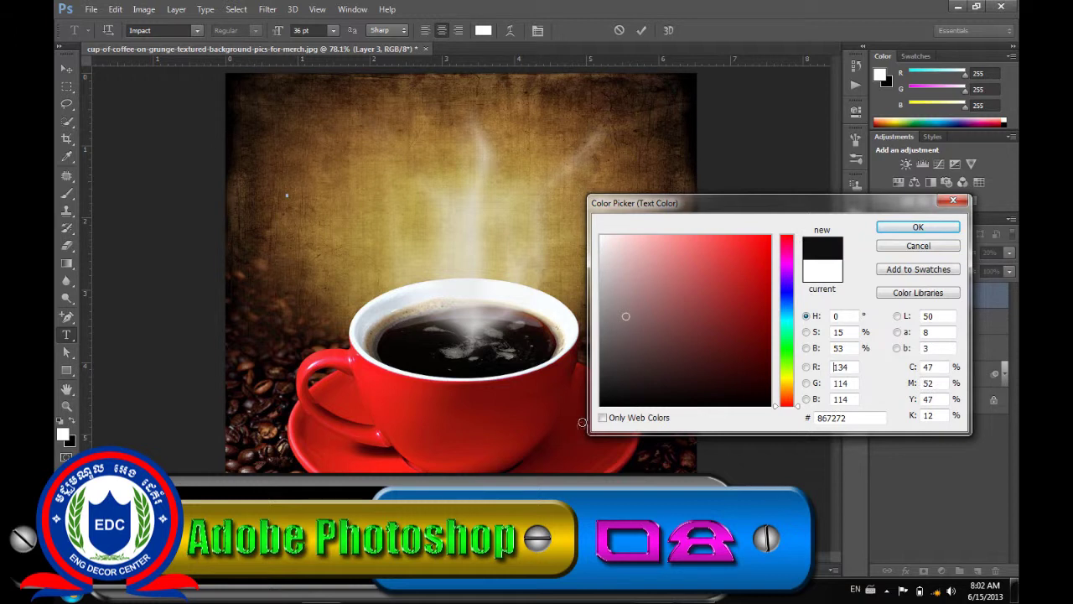
click(918, 227)
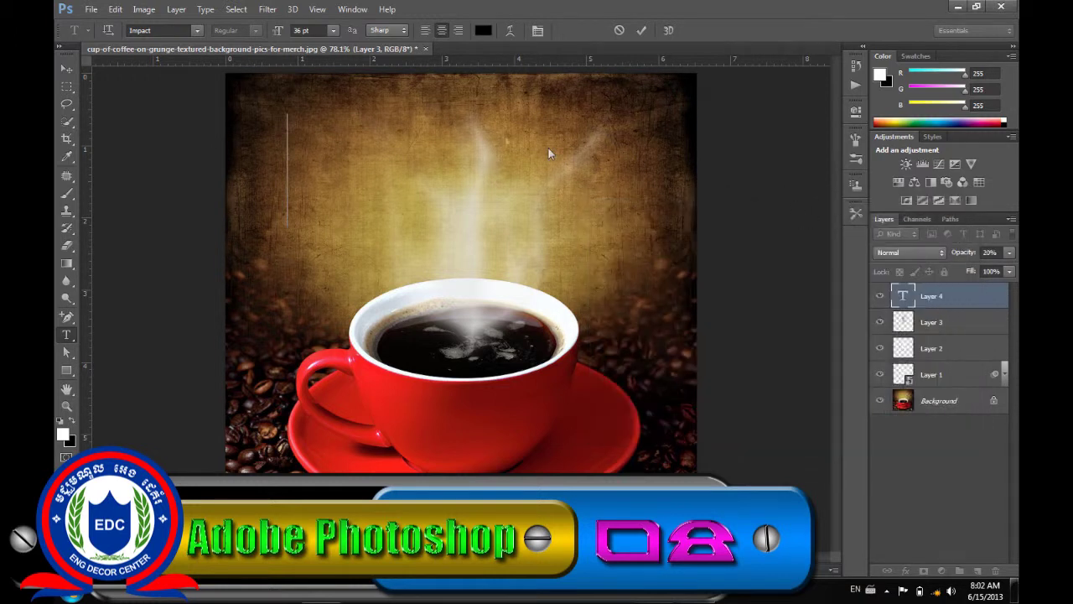
click(333, 31)
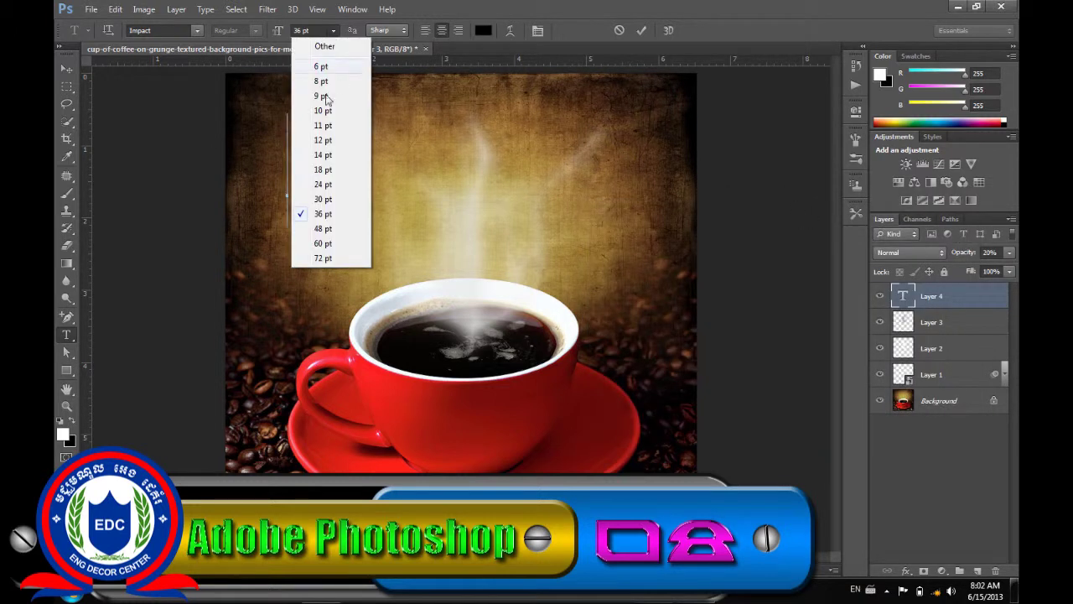
click(329, 183)
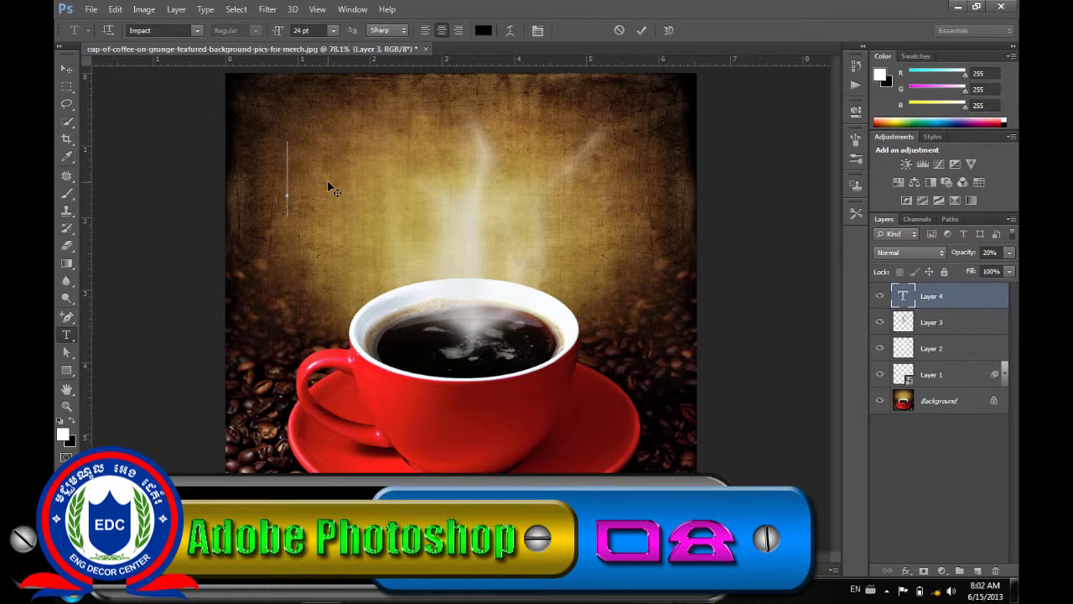
- Type 'ENG DECOR CENTER', commit it, and move it across the top of the photo
text(ENG)
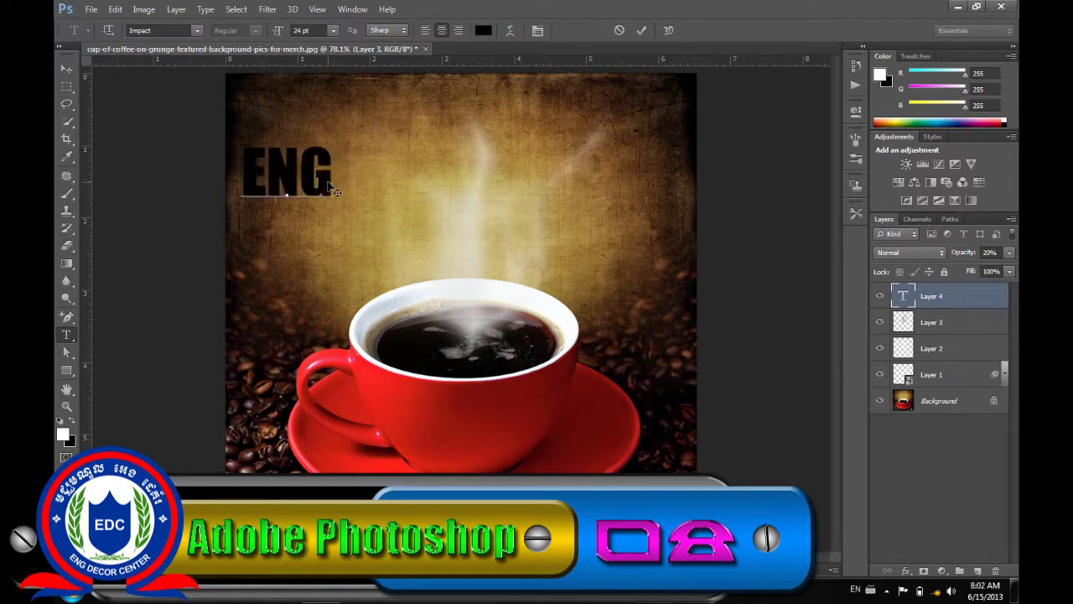
text( DECO)
text(R CENE)
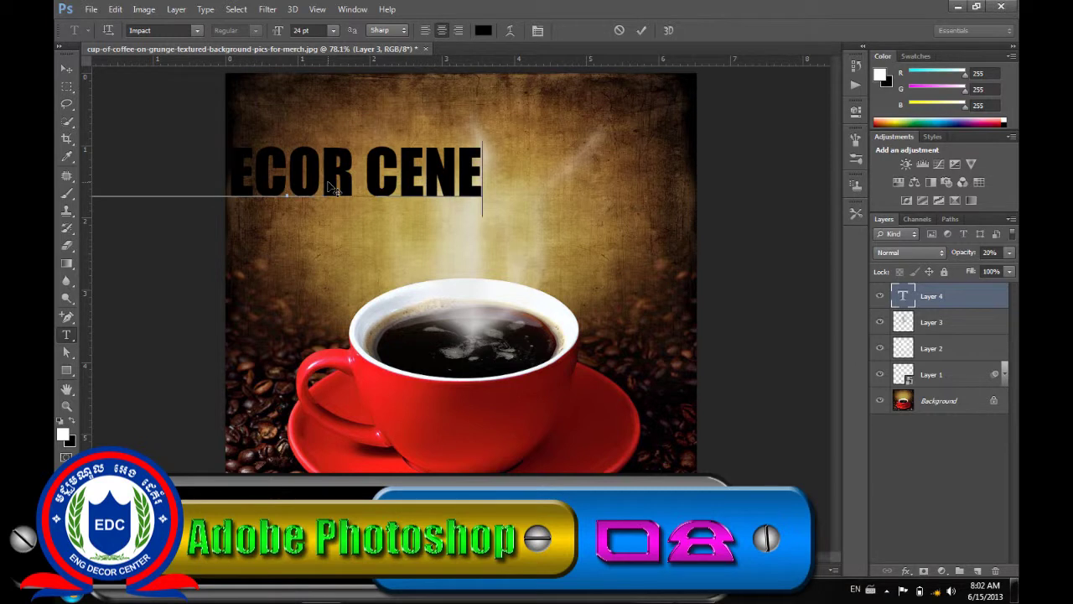
key(BackSpace)
text(TER)
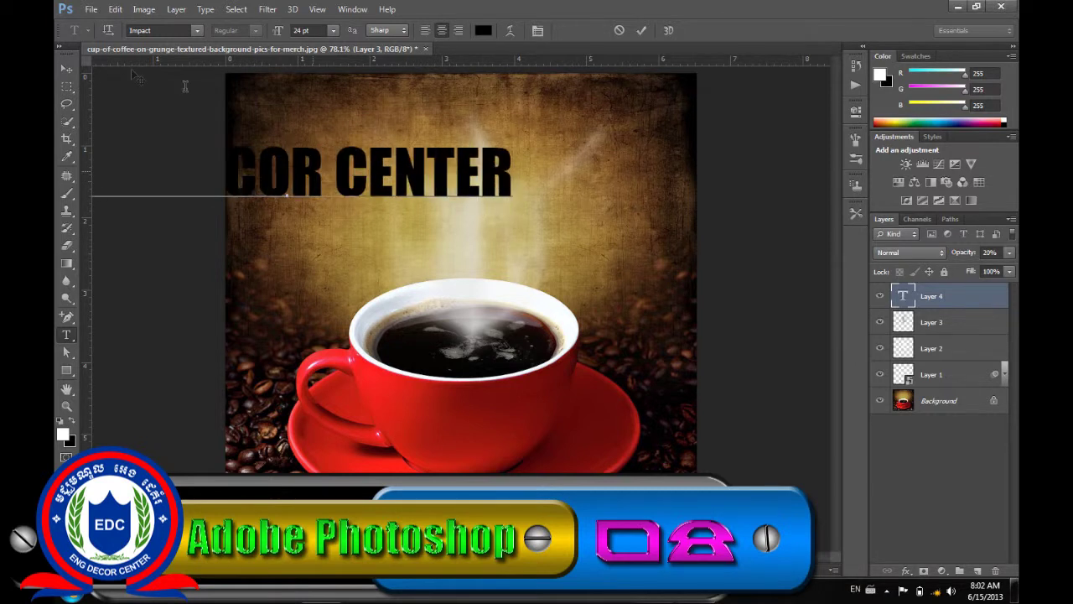
click(72, 69)
mouse_move(344, 184)
mouse_down()
mouse_move(530, 185)
mouse_move(508, 184)
mouse_up()
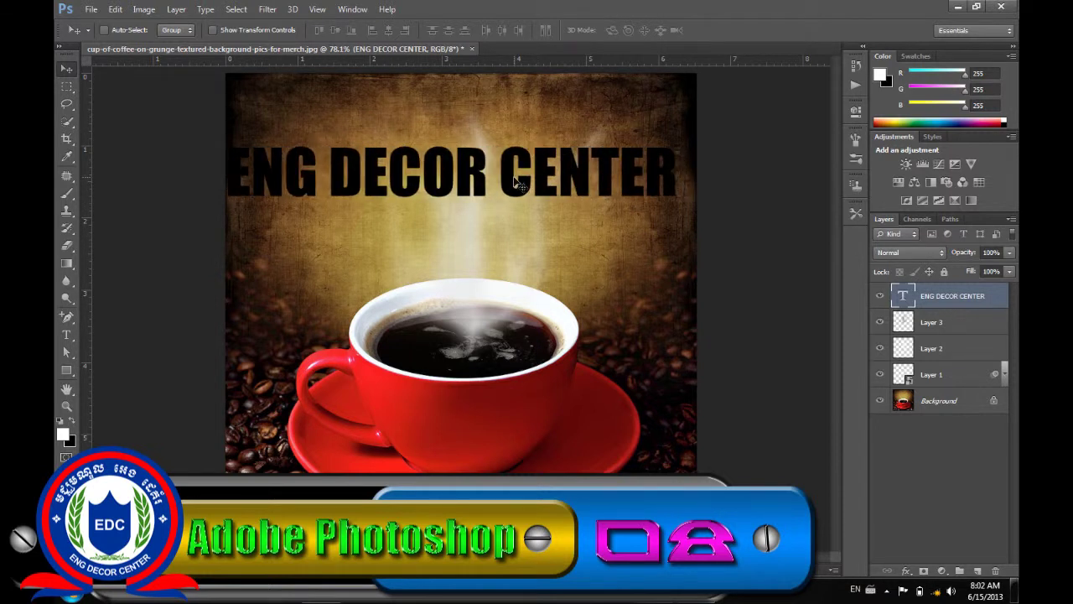
- Shrink the title slightly with Free Transform and nudge it right
key(ctrl+t)
drag(677, 142, 661, 145)
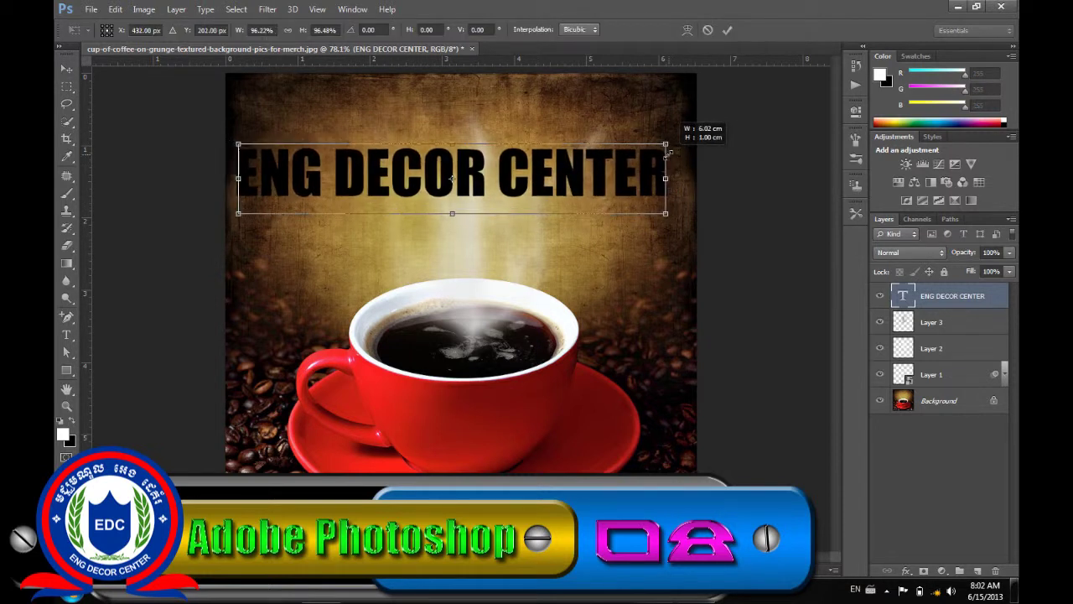
key(Return)
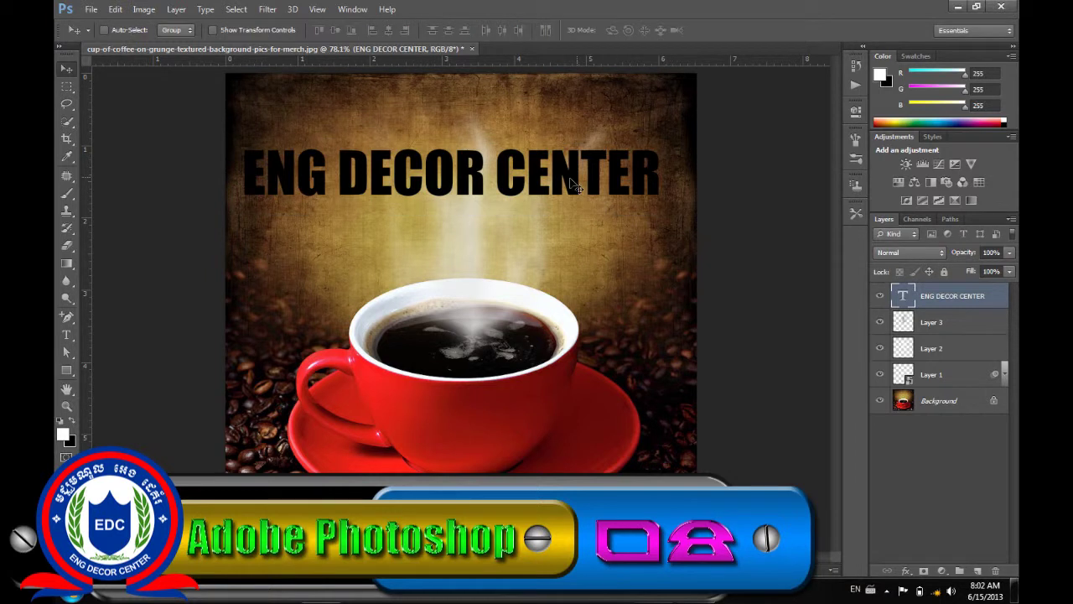
drag(543, 190, 554, 189)
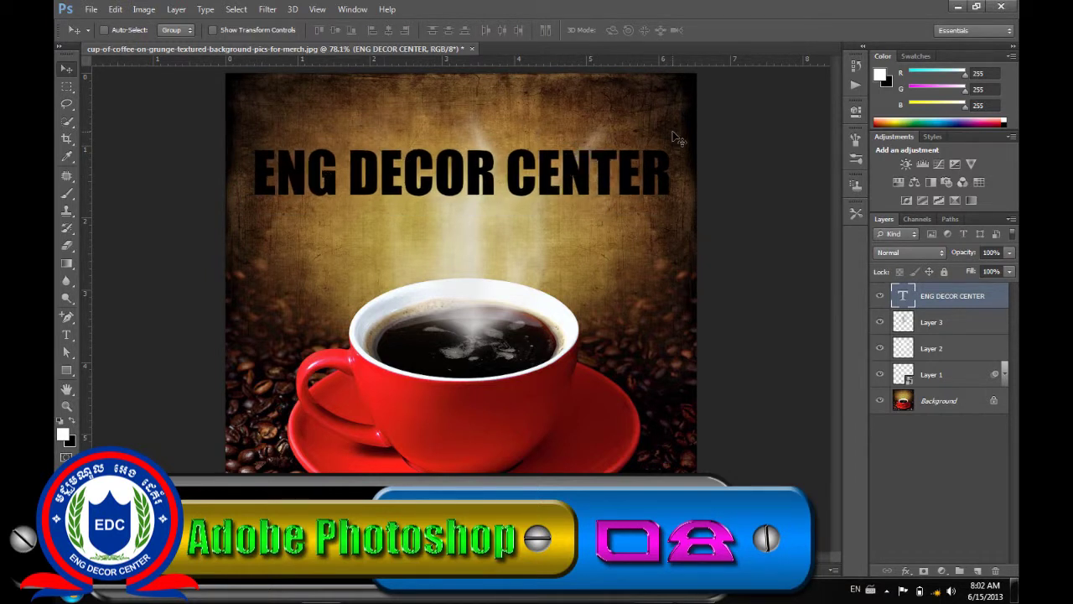
- Set the title layer's blend mode to Overlay
click(928, 251)
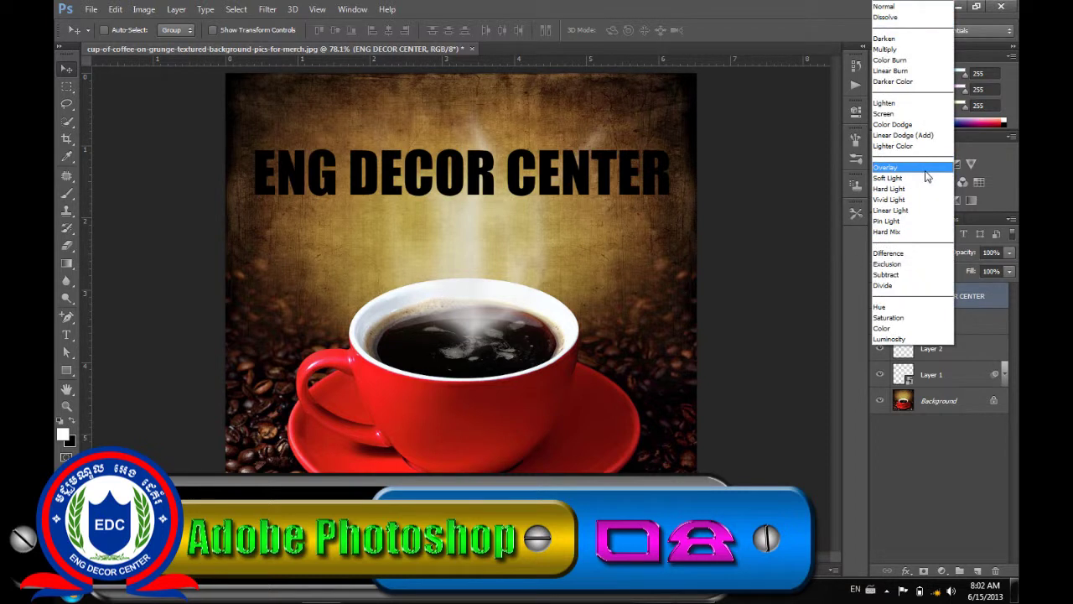
click(858, 262)
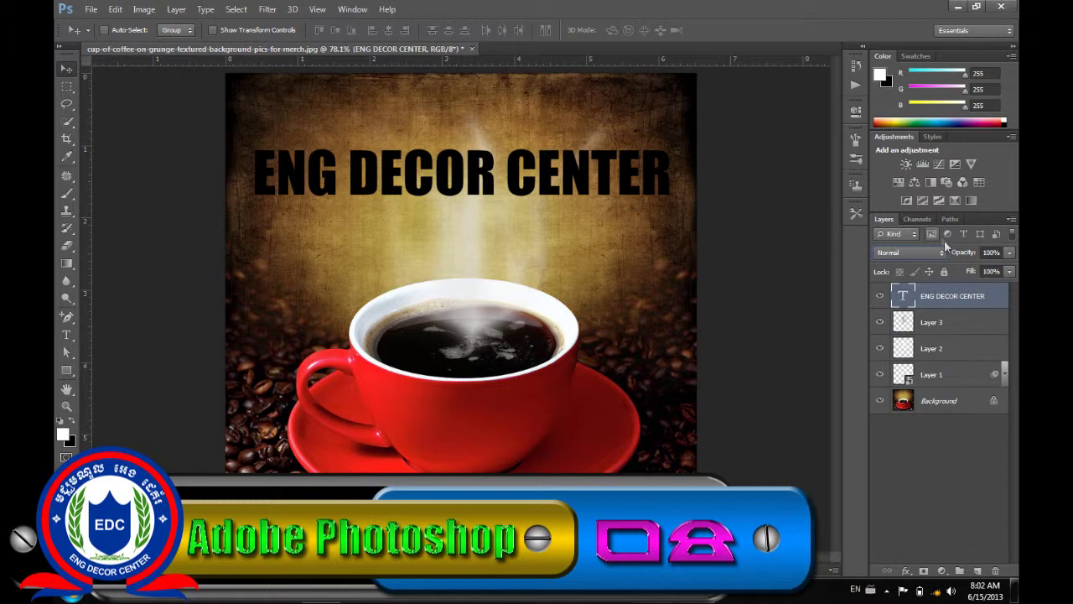
click(934, 251)
click(913, 169)
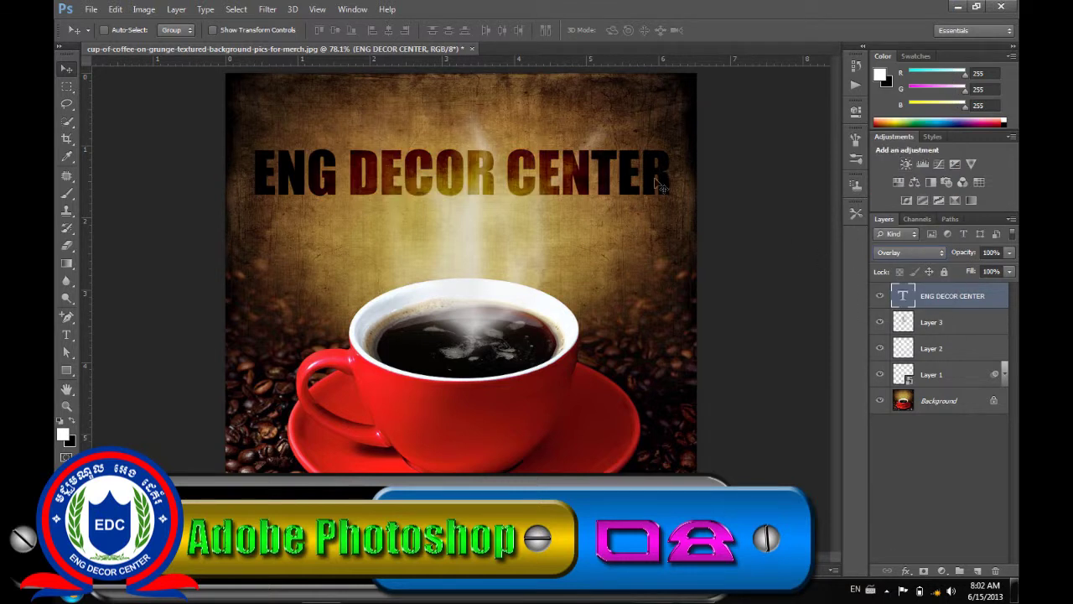
- Enable Bevel & Emboss on the title with a ridged gloss contour
right_click(998, 301)
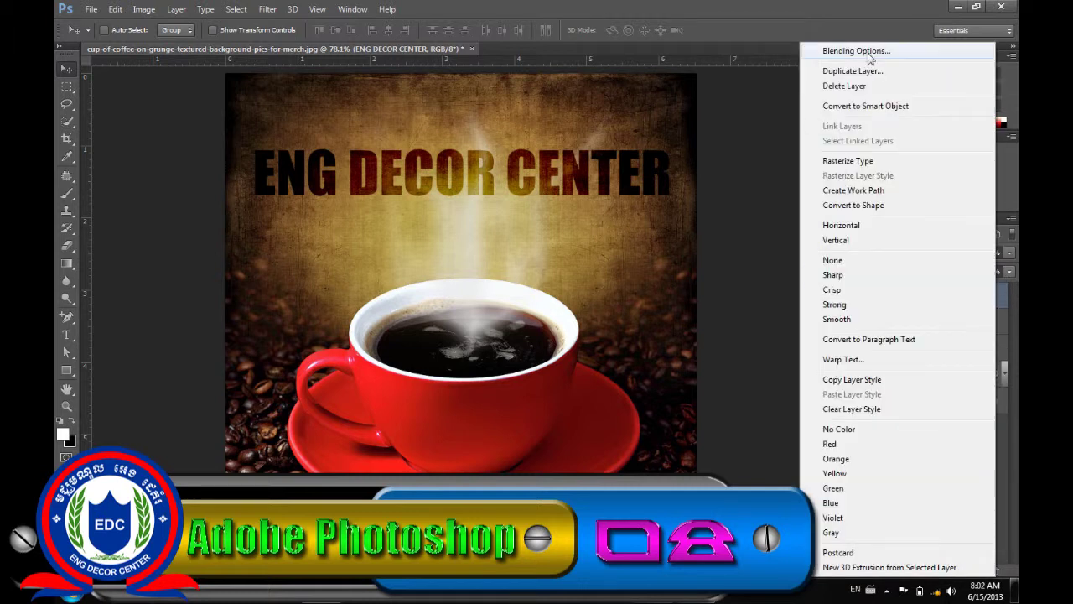
click(919, 54)
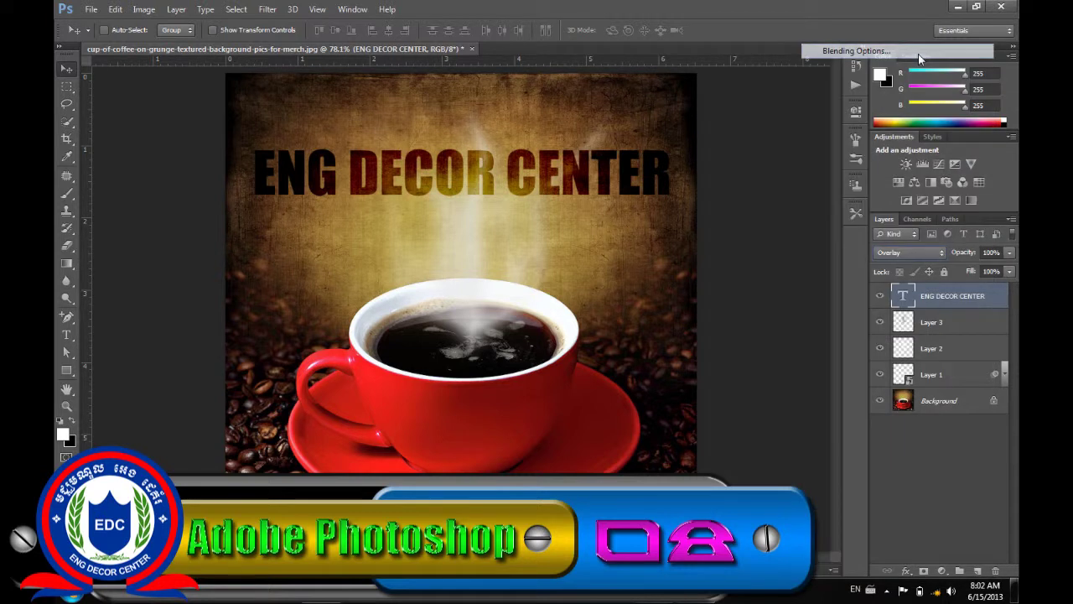
mouse_move(637, 126)
mouse_down()
mouse_move(801, 205)
mouse_move(756, 228)
mouse_up()
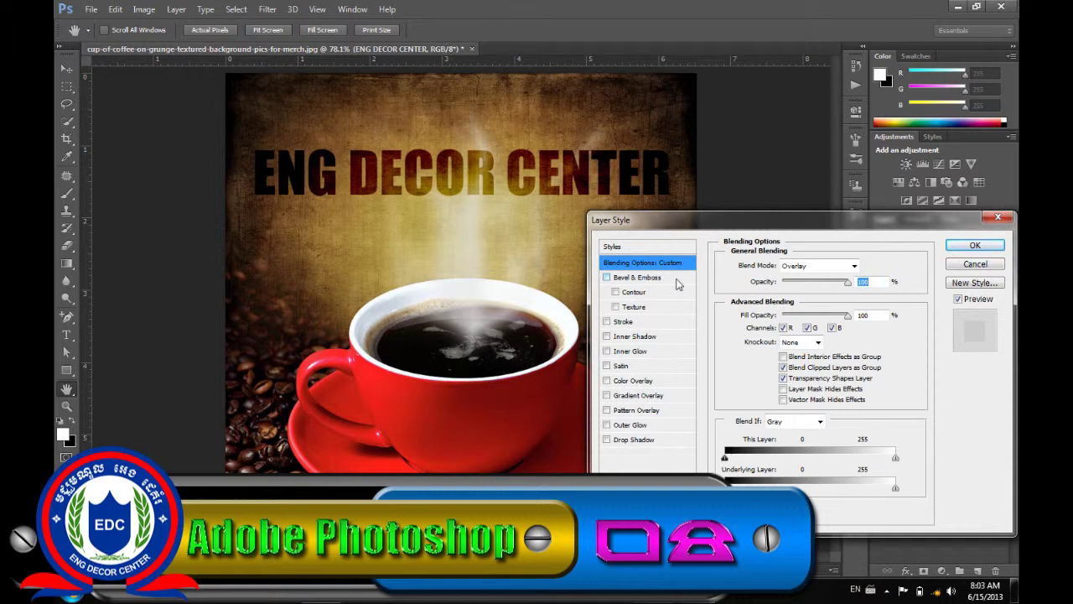
click(638, 277)
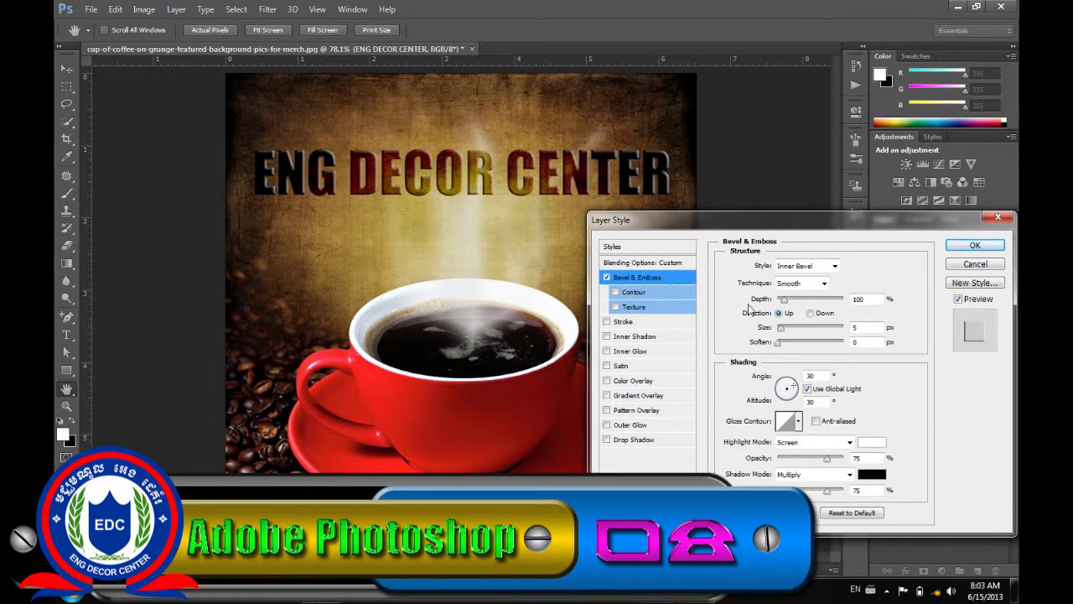
click(800, 423)
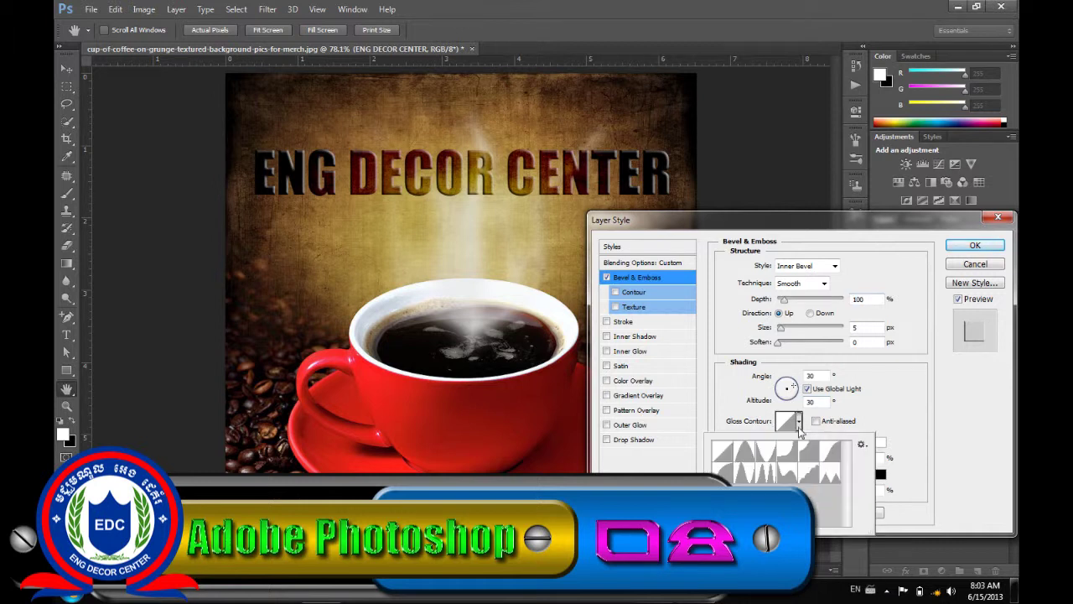
click(747, 477)
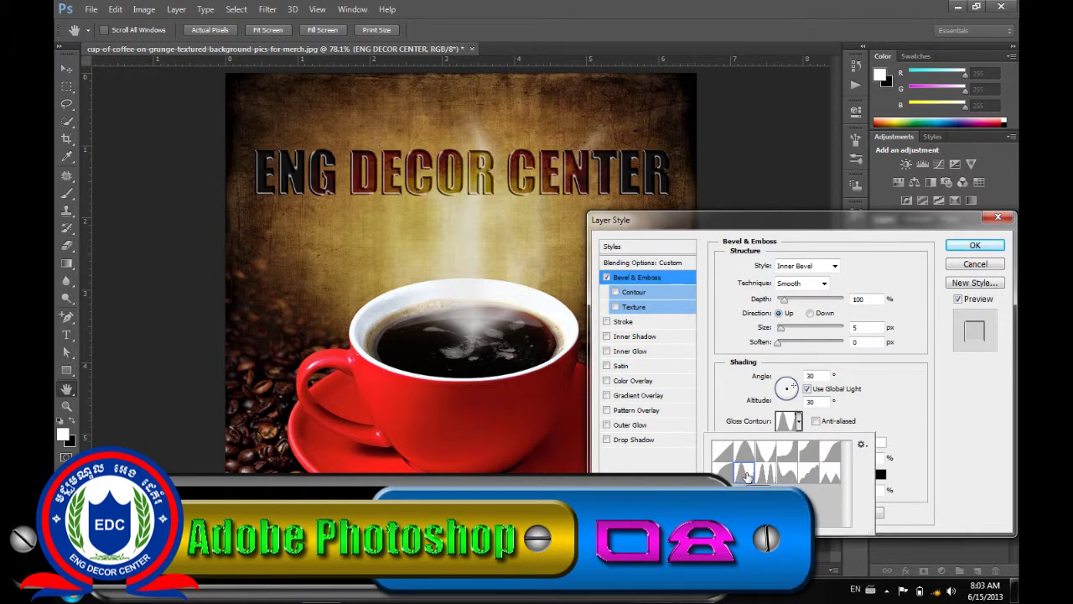
click(855, 413)
- Set bevel Depth to 388 and Size to 3, and turn on a dark Stroke
drag(784, 302, 809, 307)
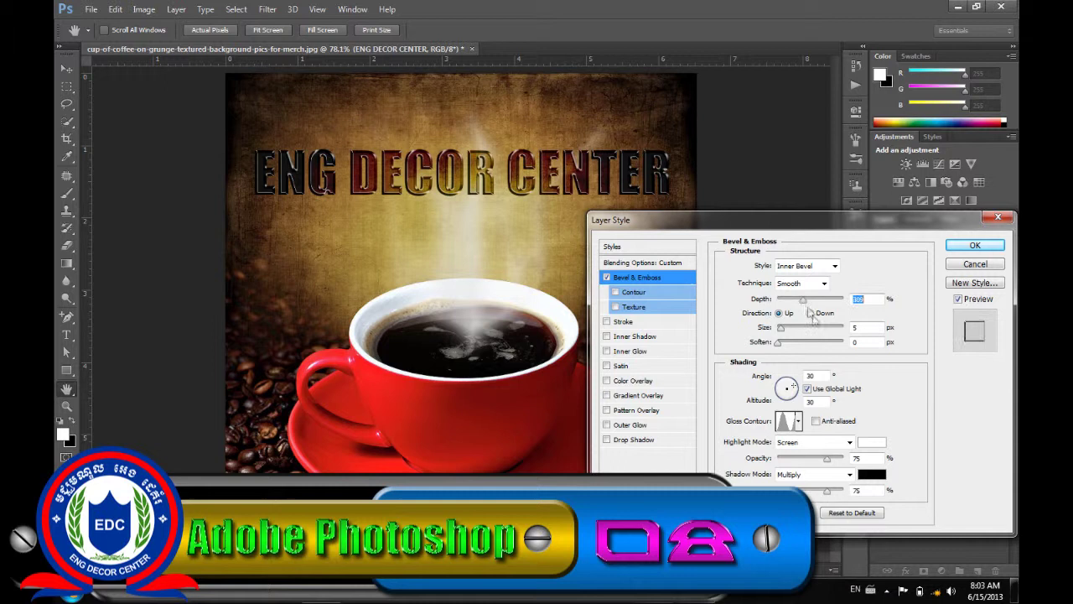
click(849, 329)
click(842, 329)
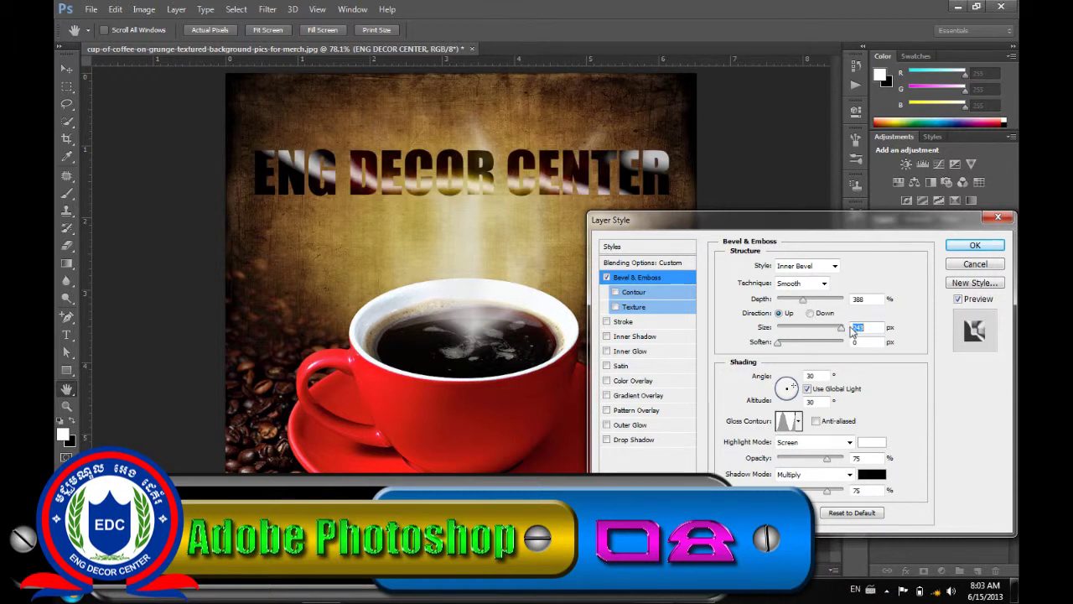
drag(842, 329, 776, 334)
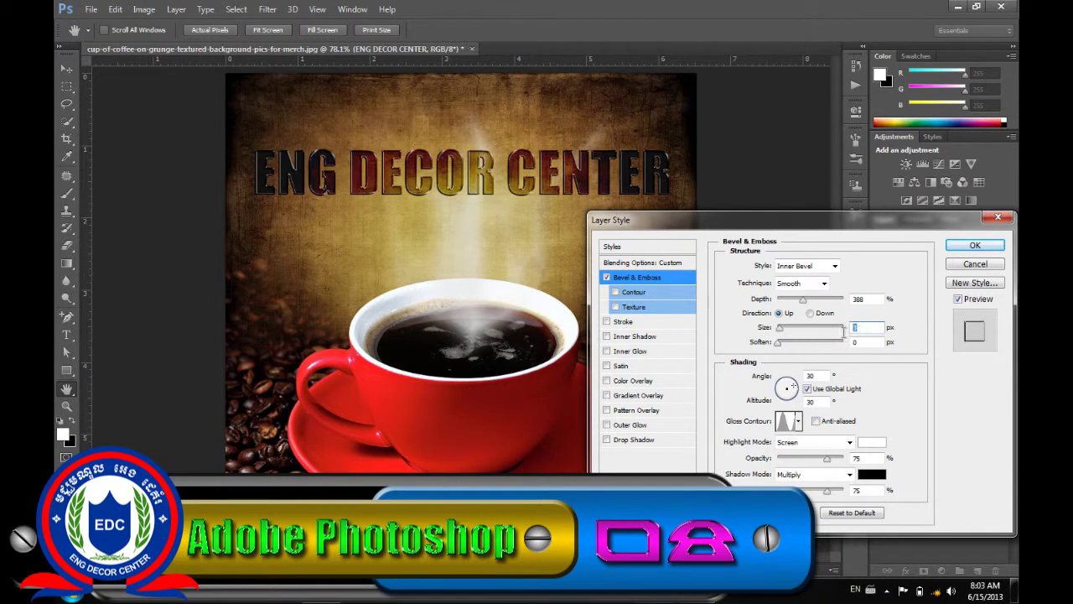
text(3)
click(863, 299)
click(623, 323)
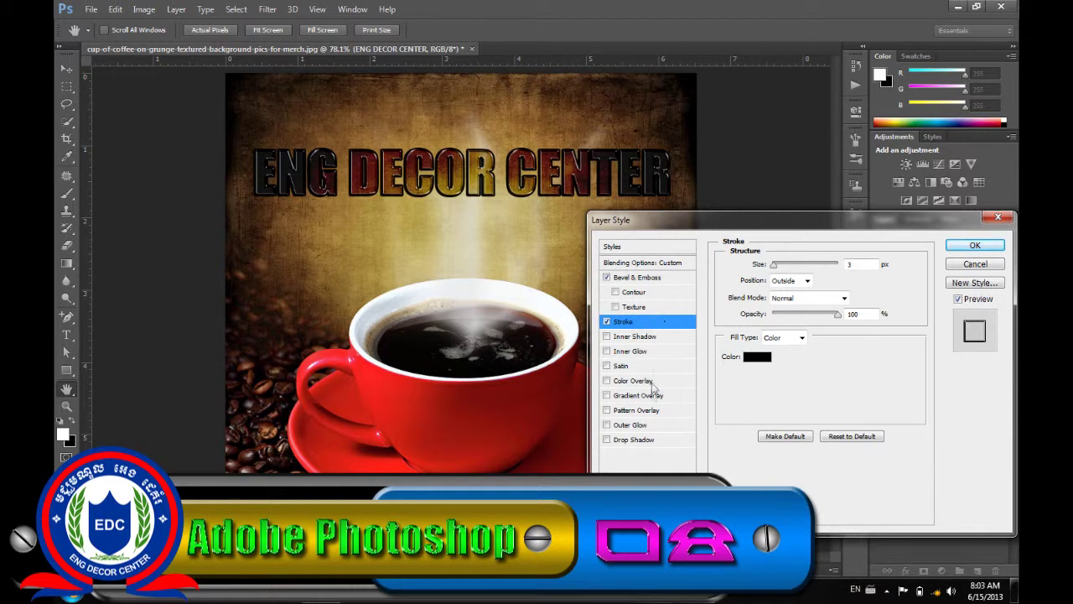
- Add a white (ffffff) Normal-mode Outer Glow to the title and enable Drop Shadow
click(643, 427)
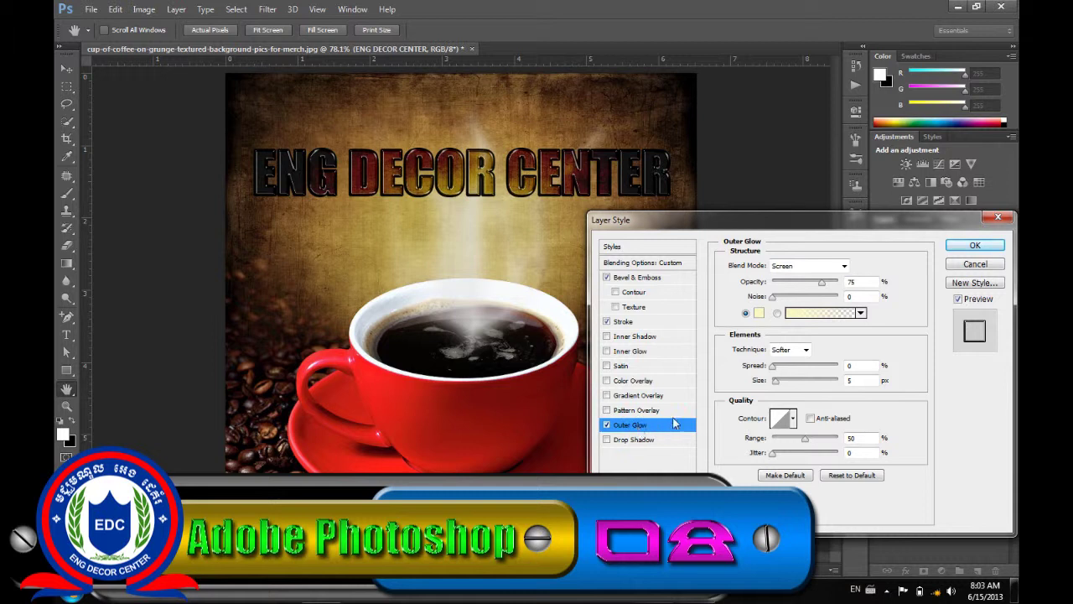
click(799, 266)
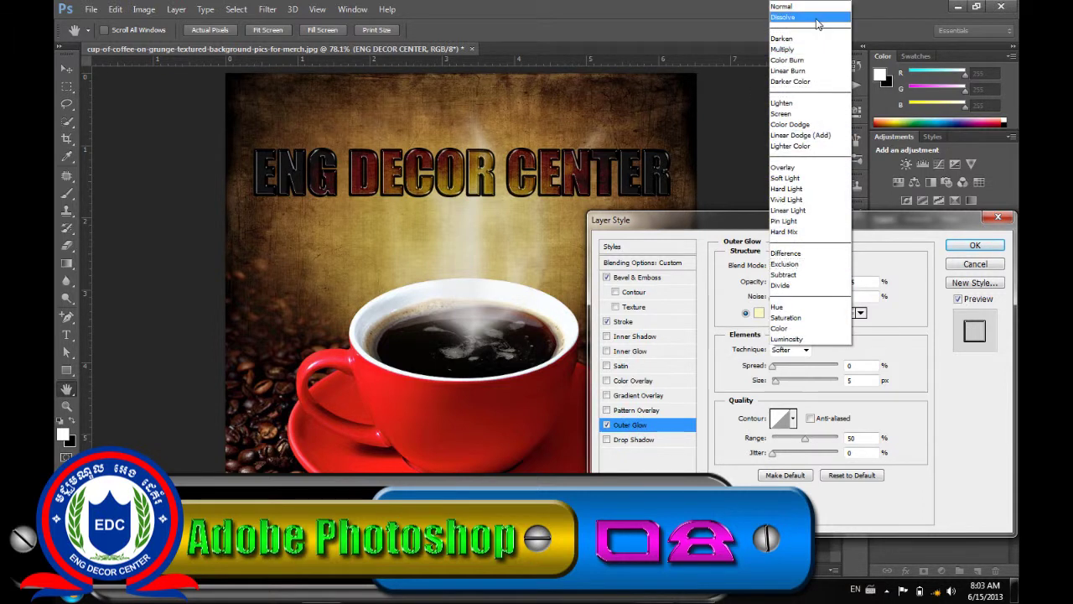
click(784, 7)
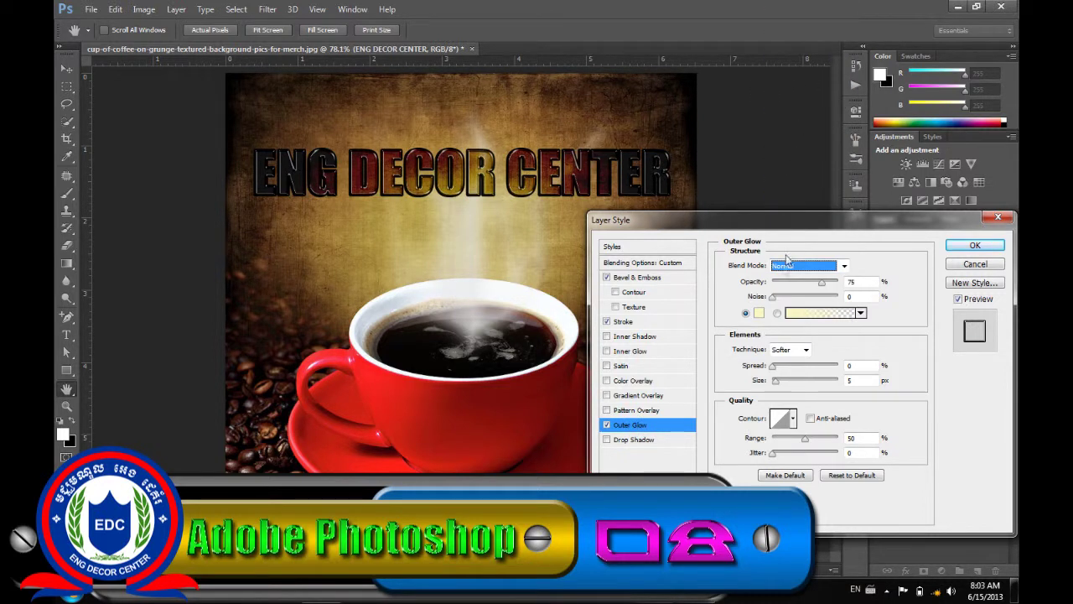
click(759, 312)
drag(670, 246, 589, 221)
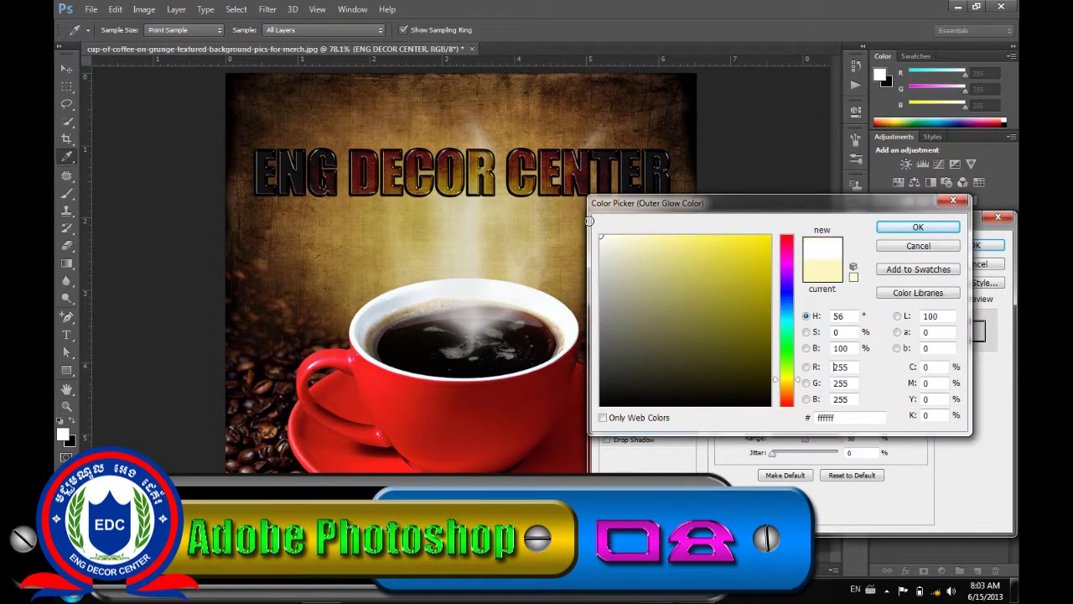
click(916, 228)
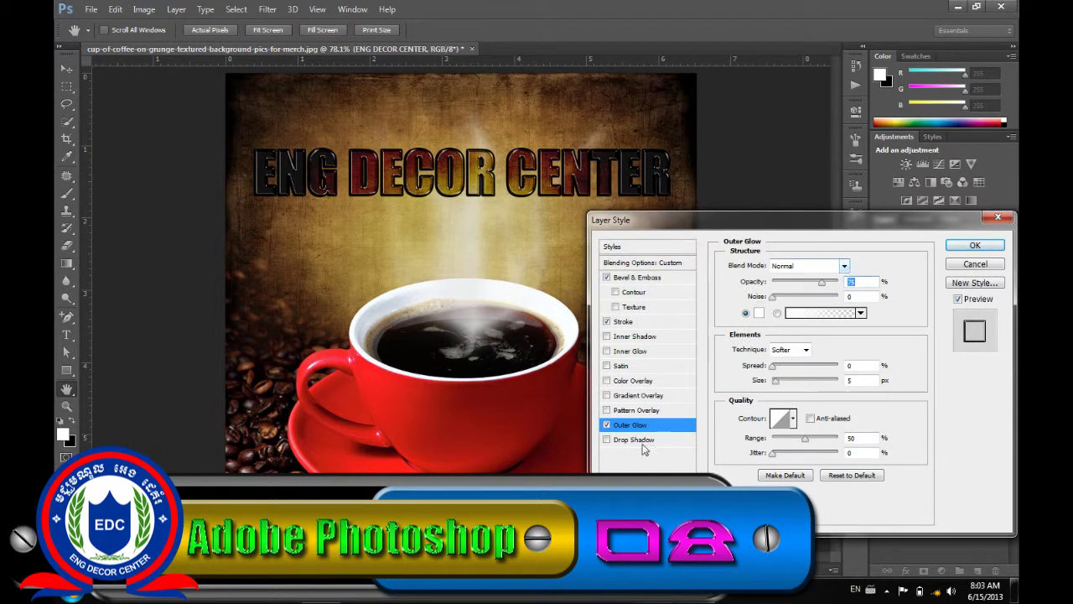
click(649, 442)
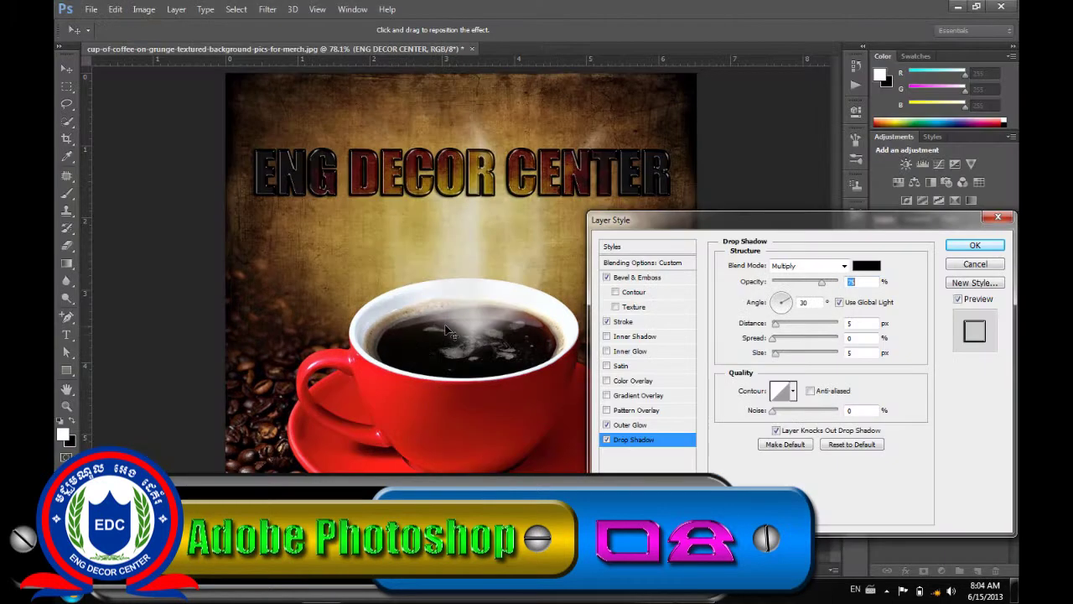
- Make the drop shadow white in Normal blend mode at 100% opacity
click(867, 266)
click(601, 237)
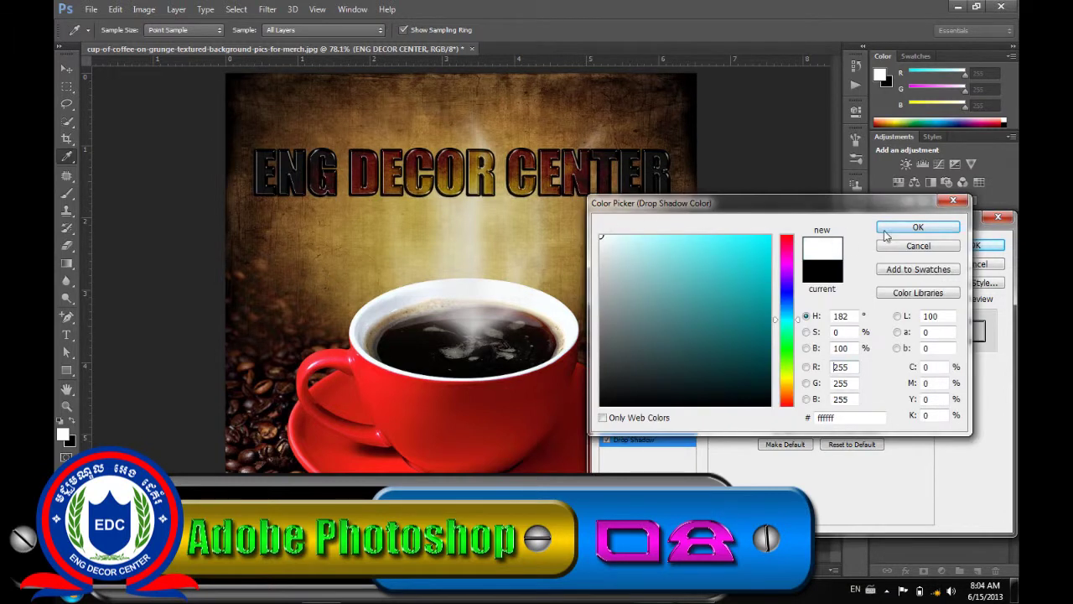
click(917, 227)
click(845, 265)
click(796, 8)
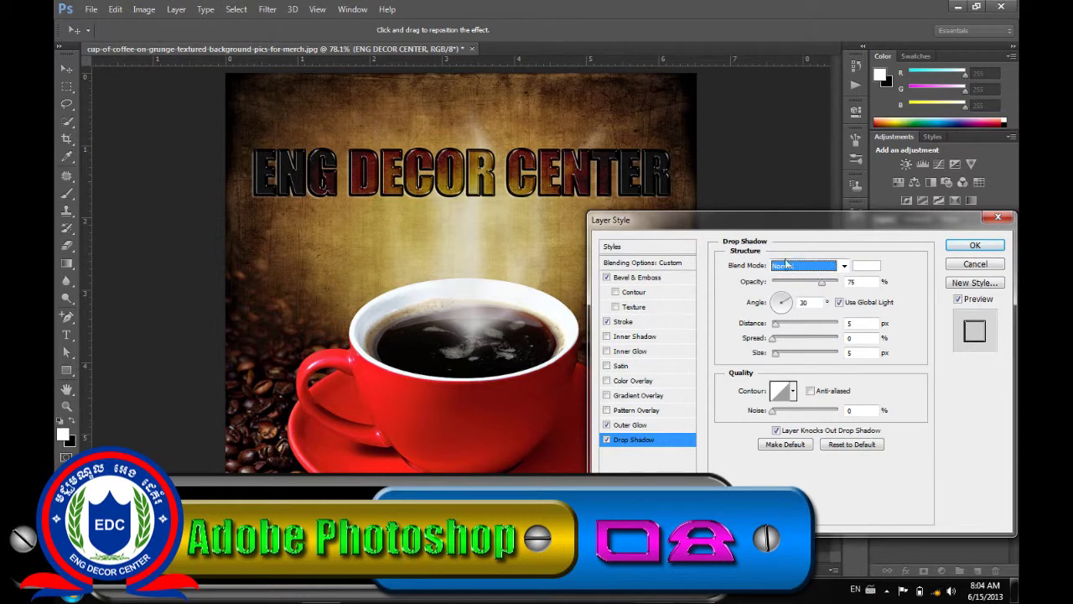
drag(817, 284, 846, 283)
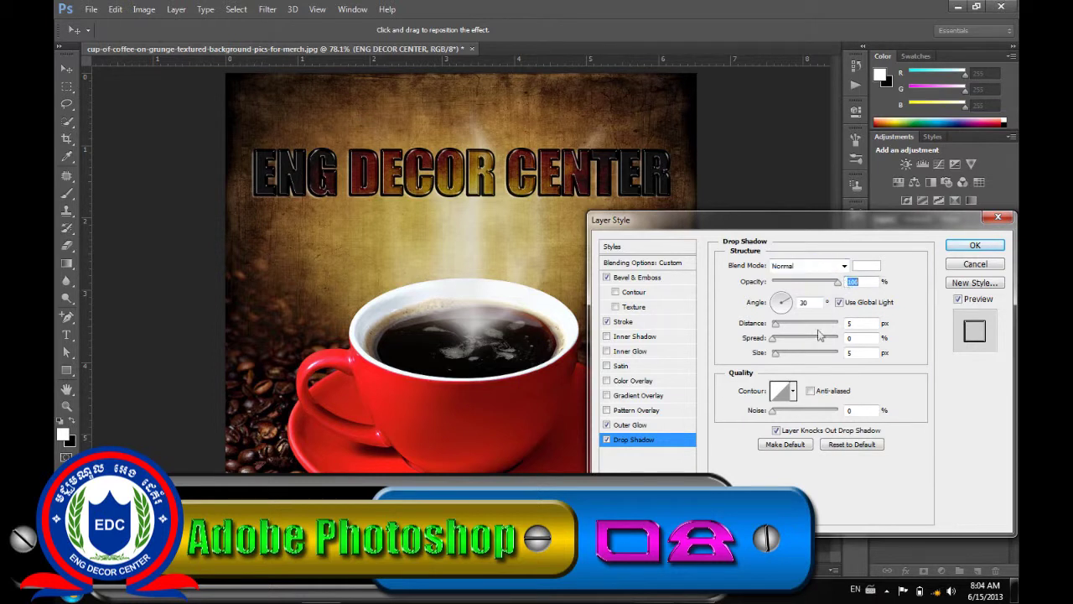
- Give the shadow 0 distance and 50% spread, adjust its size, and apply the effects
click(781, 355)
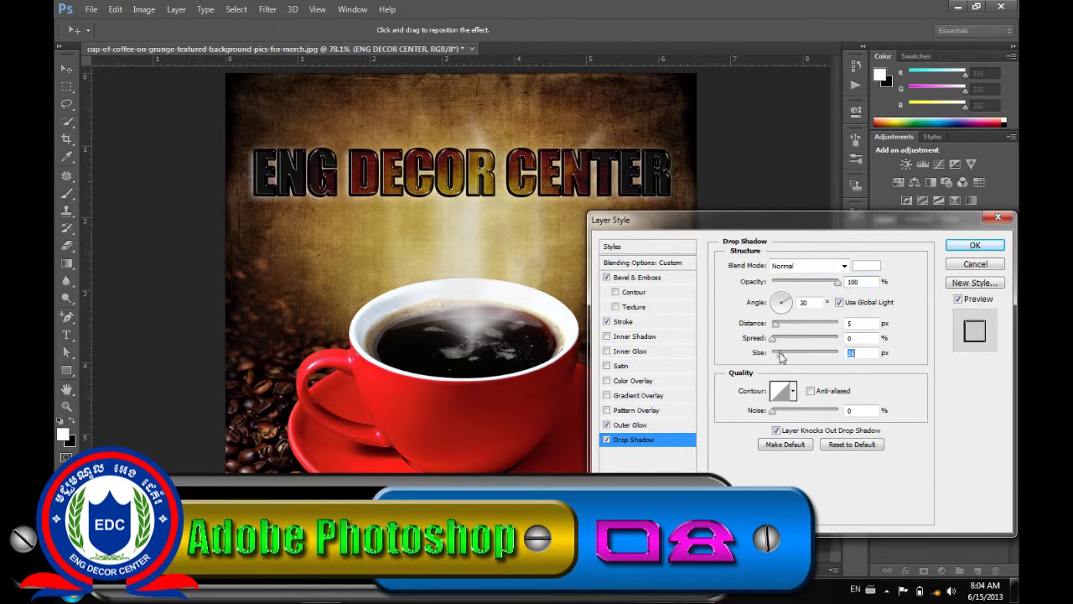
click(781, 343)
mouse_move(781, 344)
mouse_down()
mouse_move(798, 339)
mouse_move(781, 358)
mouse_up()
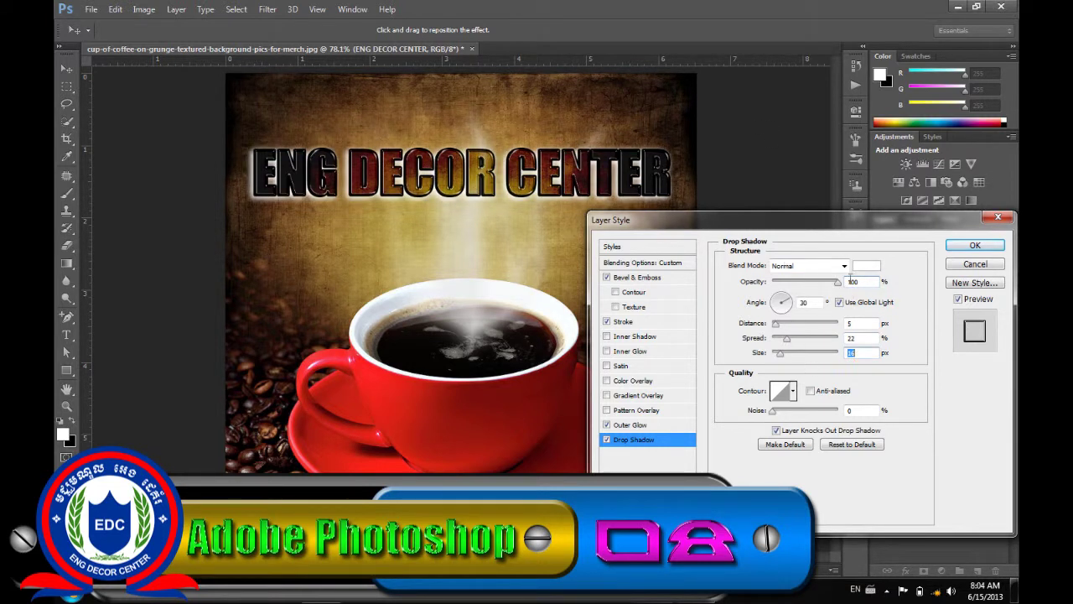
click(852, 281)
double_click(852, 281)
drag(777, 323, 773, 330)
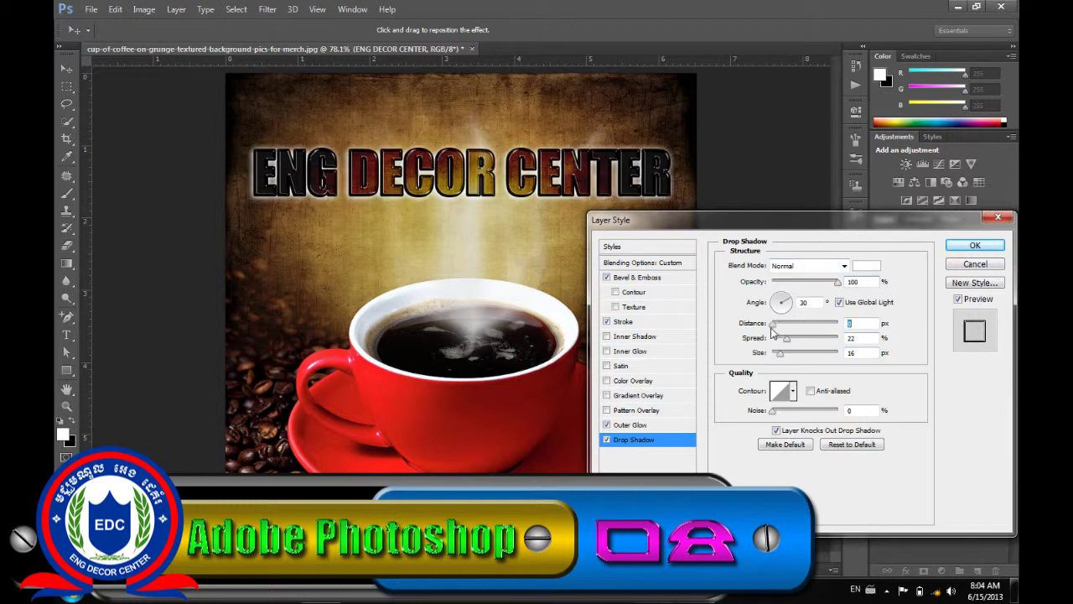
drag(788, 344, 805, 340)
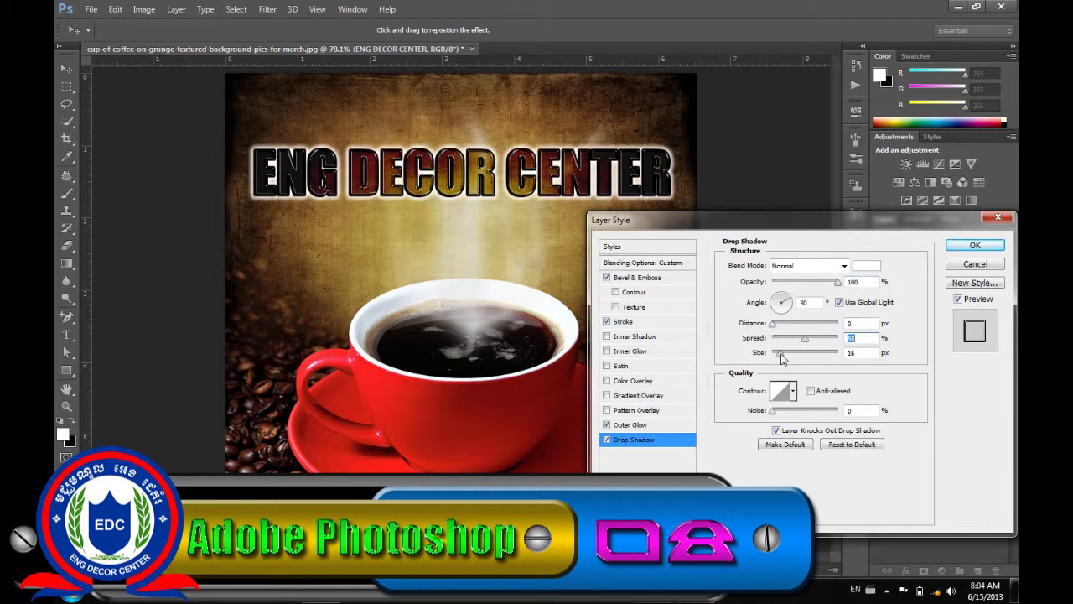
drag(781, 356, 779, 356)
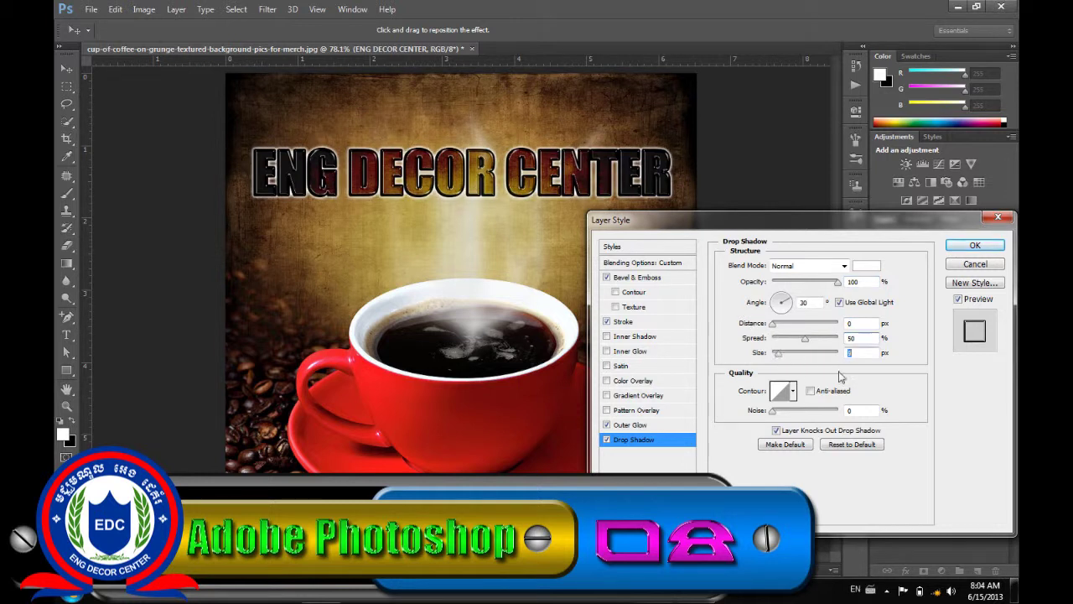
click(975, 245)
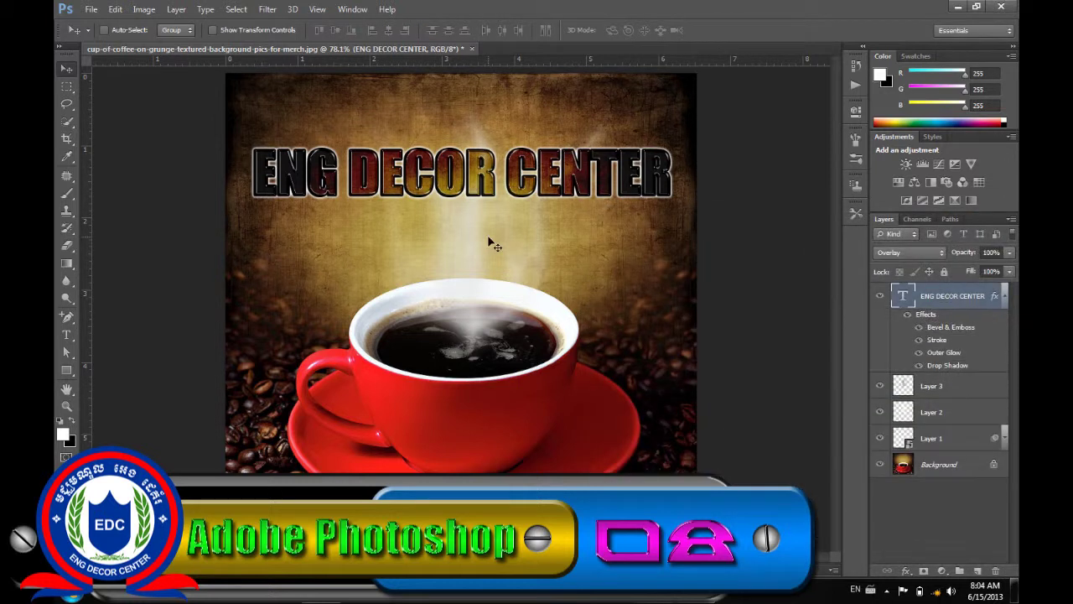